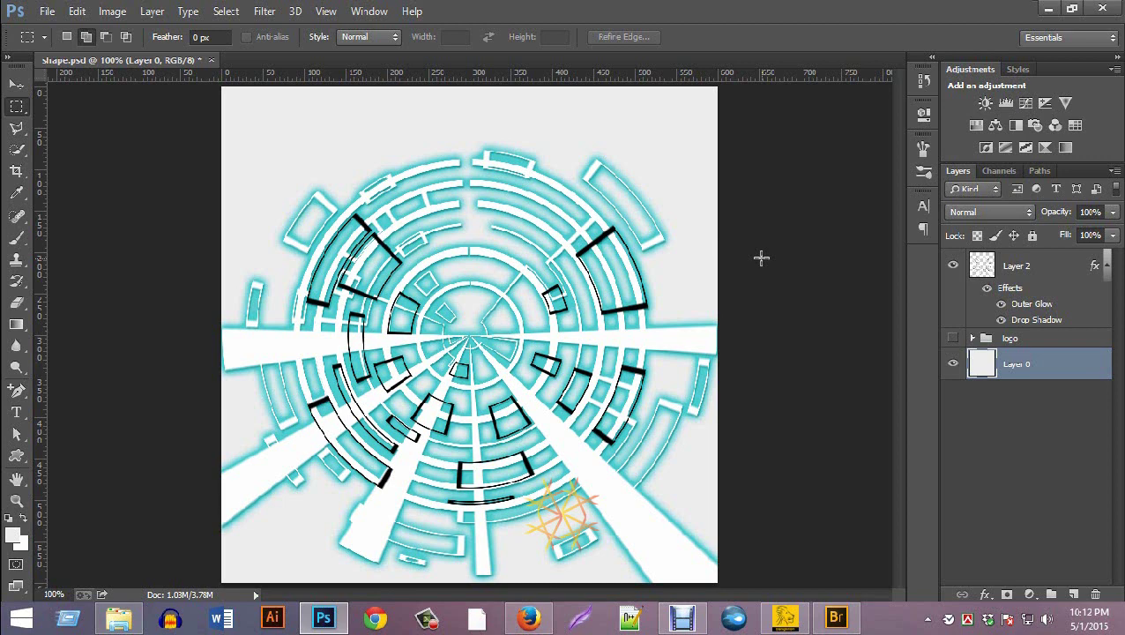
Hide Layer 2, show the logo group, set the background color to black and fill Layer 0 with it.
click(954, 265)
click(952, 338)
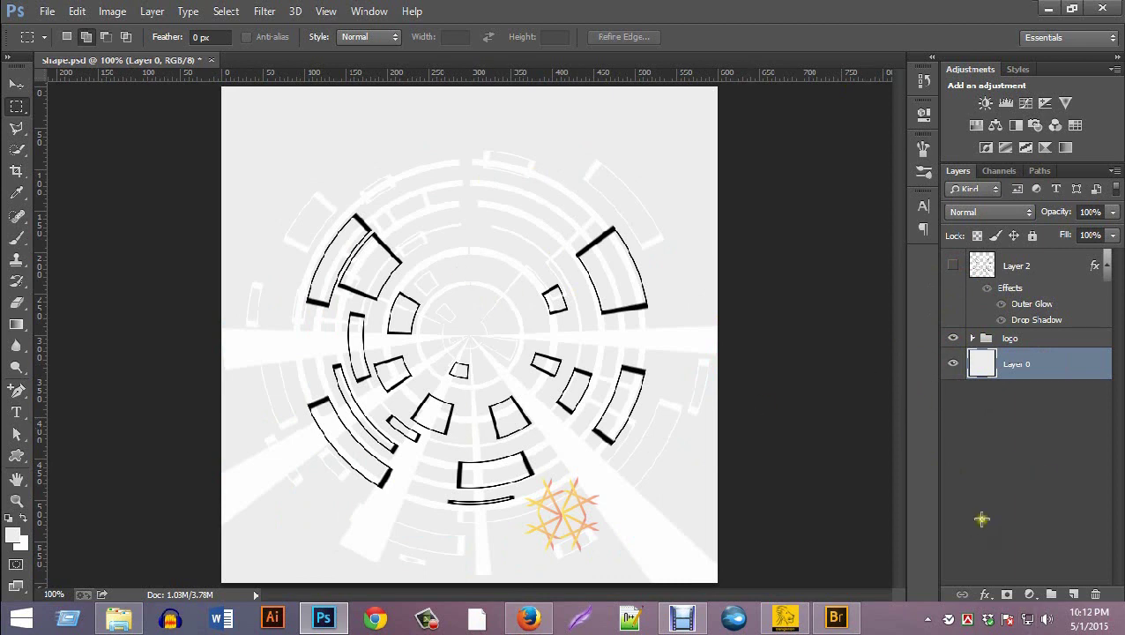
click(20, 543)
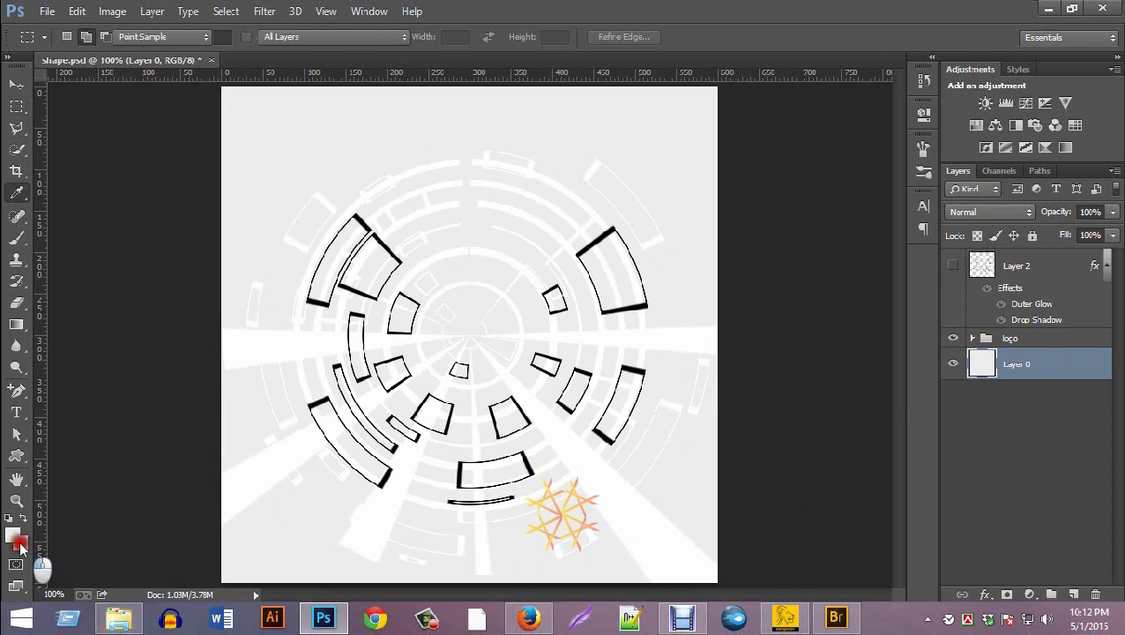
click(743, 325)
drag(743, 325, 816, 344)
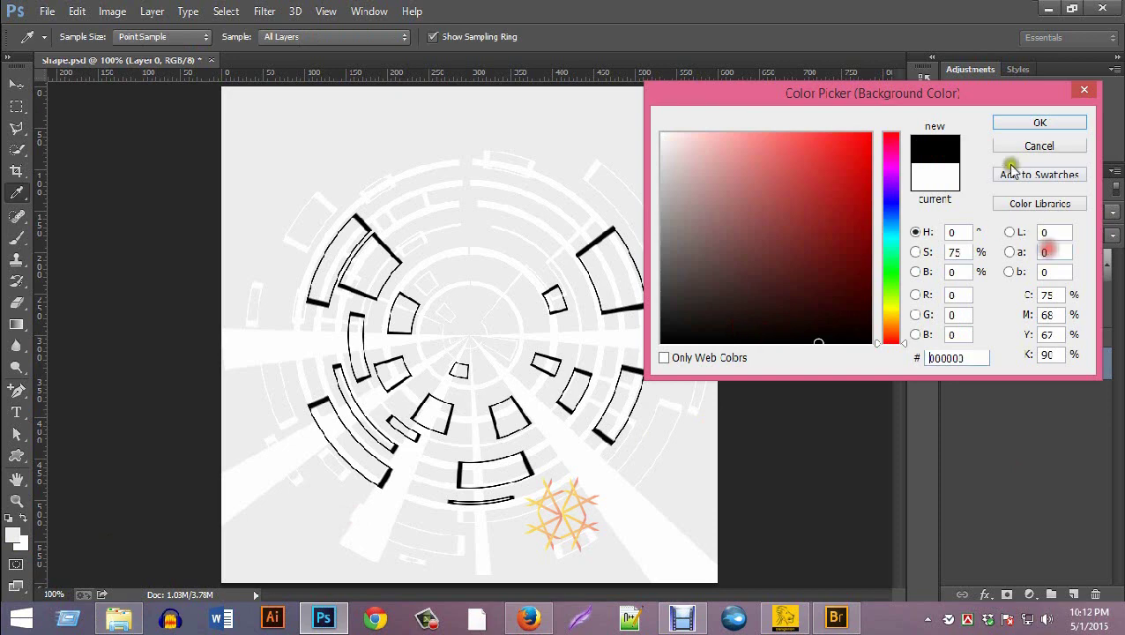
click(1039, 122)
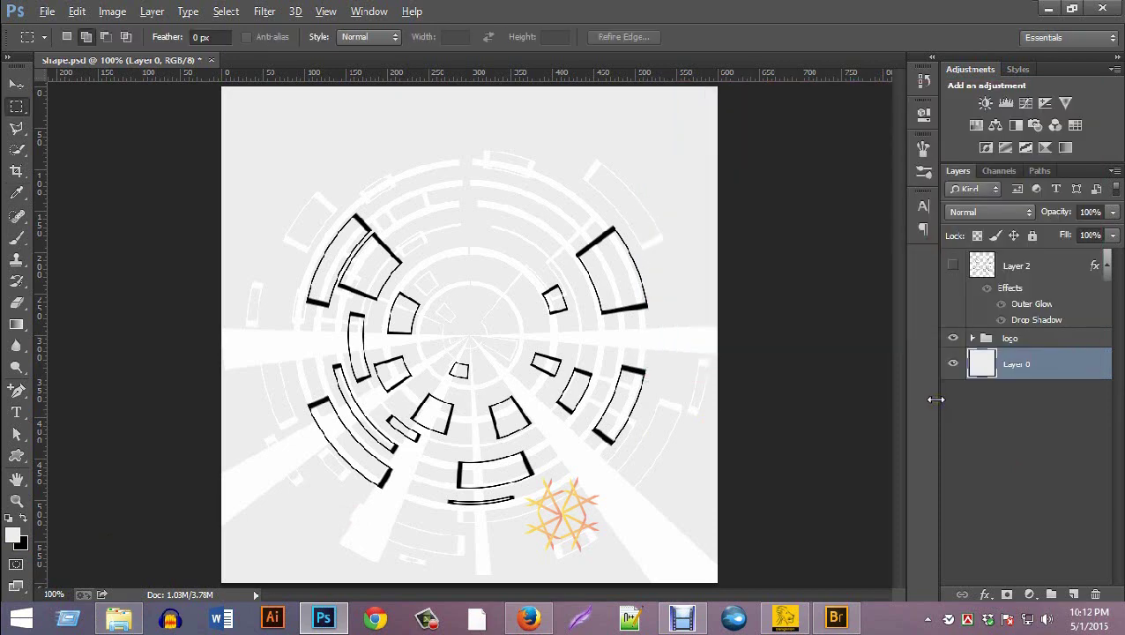
key(ctrl+BackSpace)
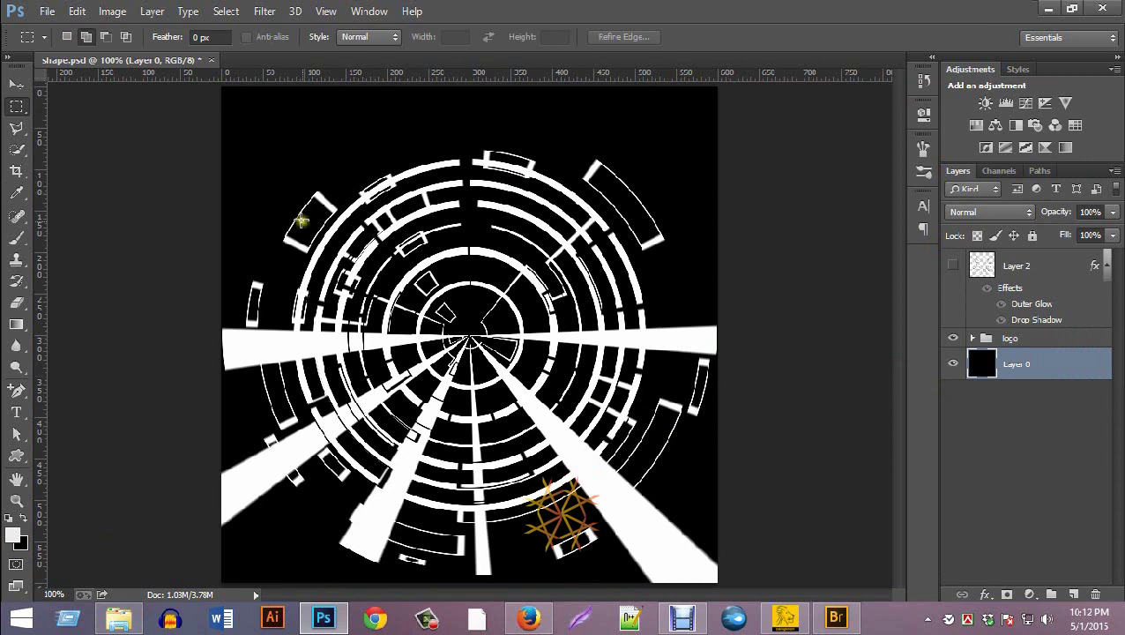
Examine what Rectangle 48, Rectangle 30 and Layer 1 copy in the logo group contain by toggling their visibility.
click(971, 341)
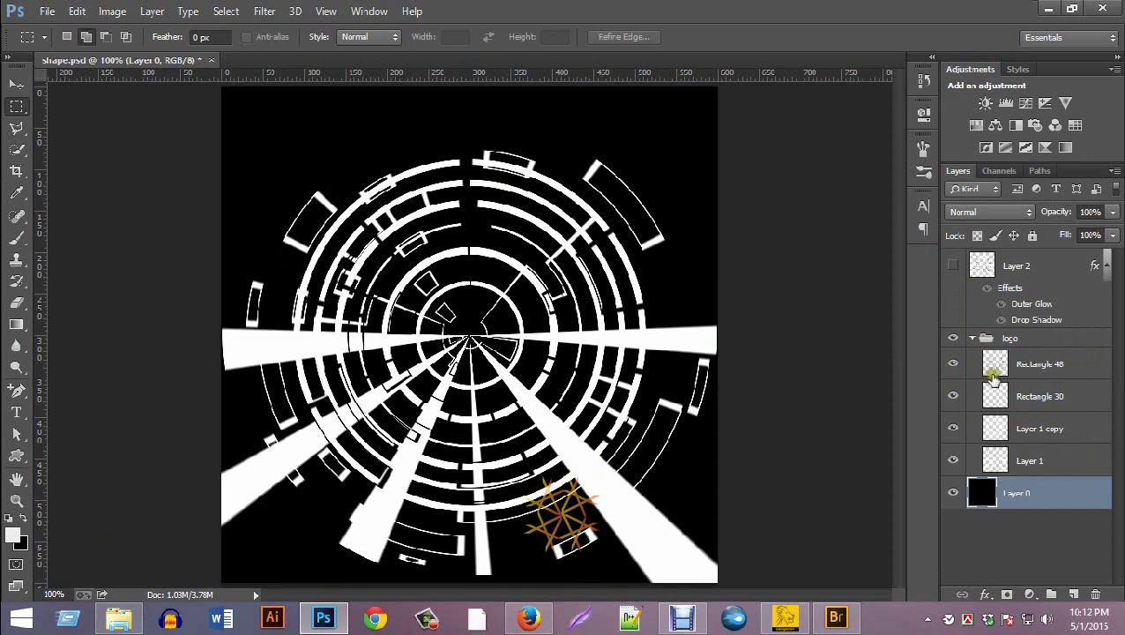
click(952, 364)
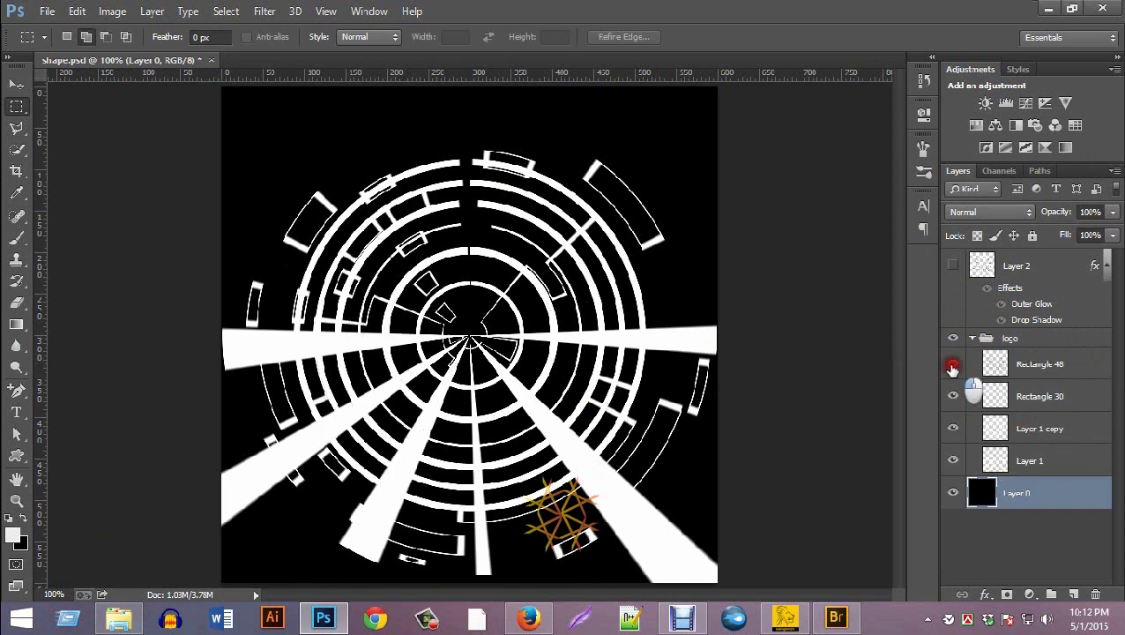
click(952, 396)
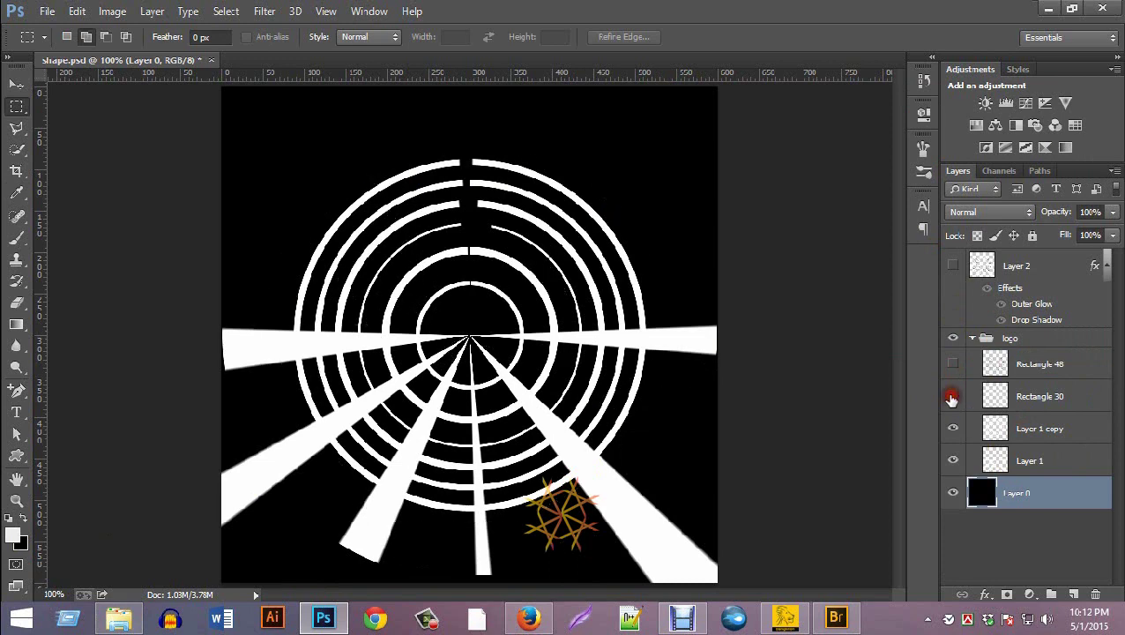
click(953, 397)
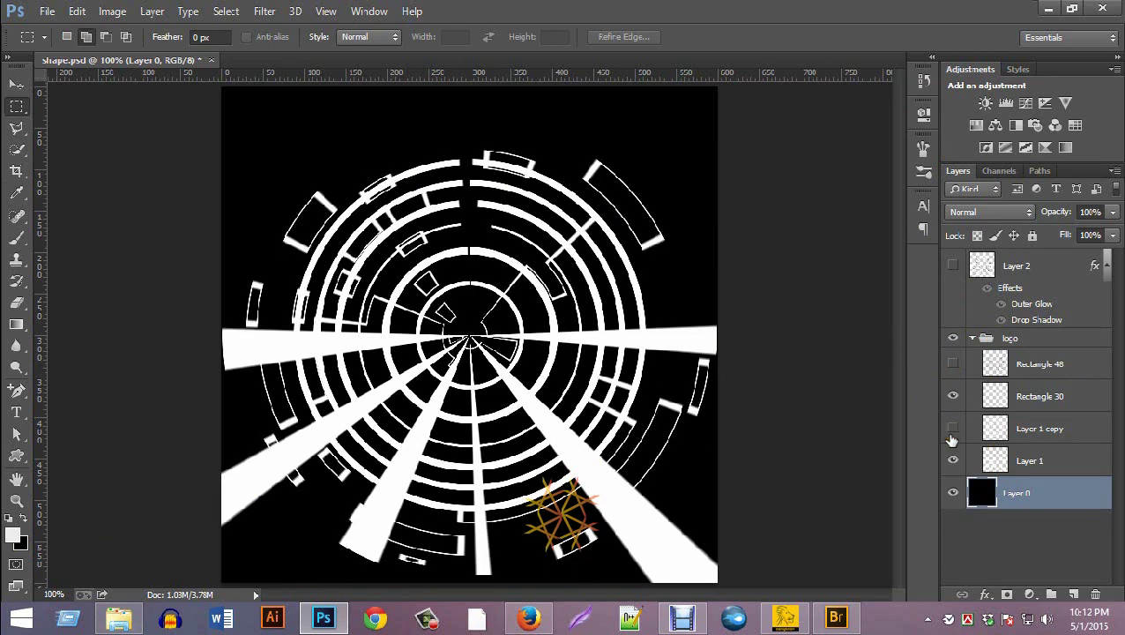
click(952, 436)
click(952, 436)
click(974, 339)
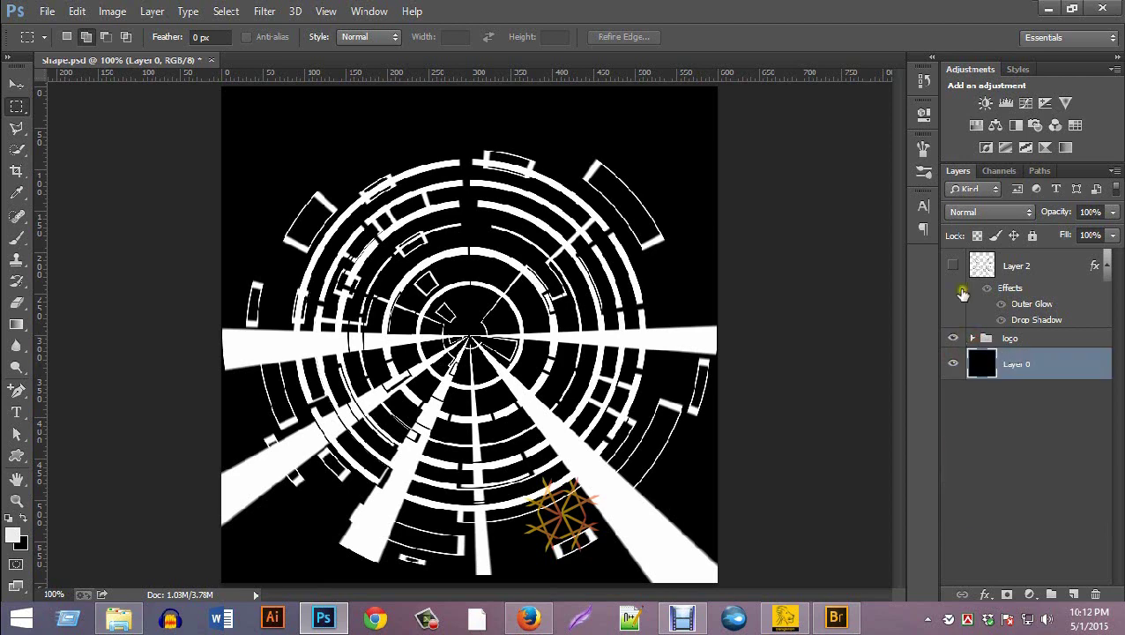
Show Layer 2 again, hide the logo group and return Layer 0 to its light grey fill.
click(953, 265)
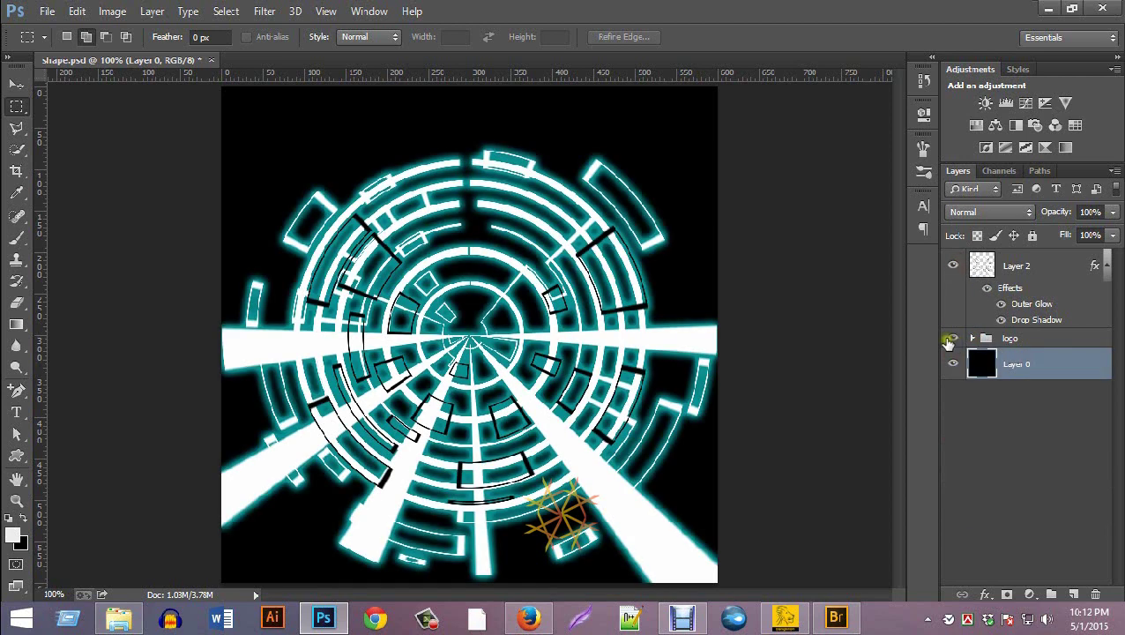
click(953, 338)
click(987, 368)
key(ctrl+i)
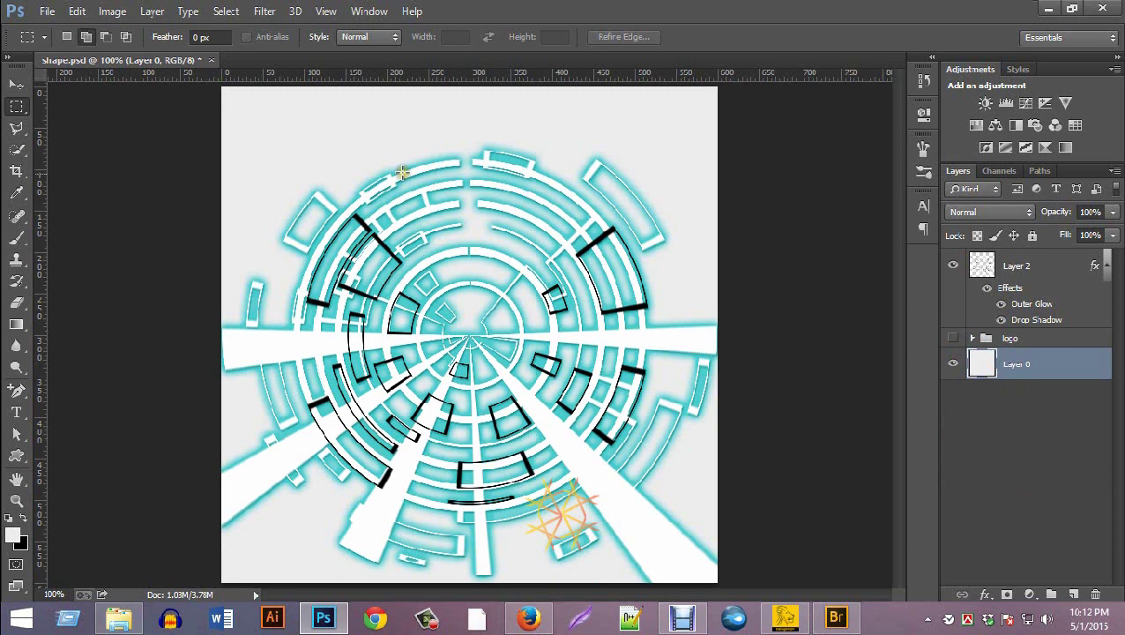
click(15, 85)
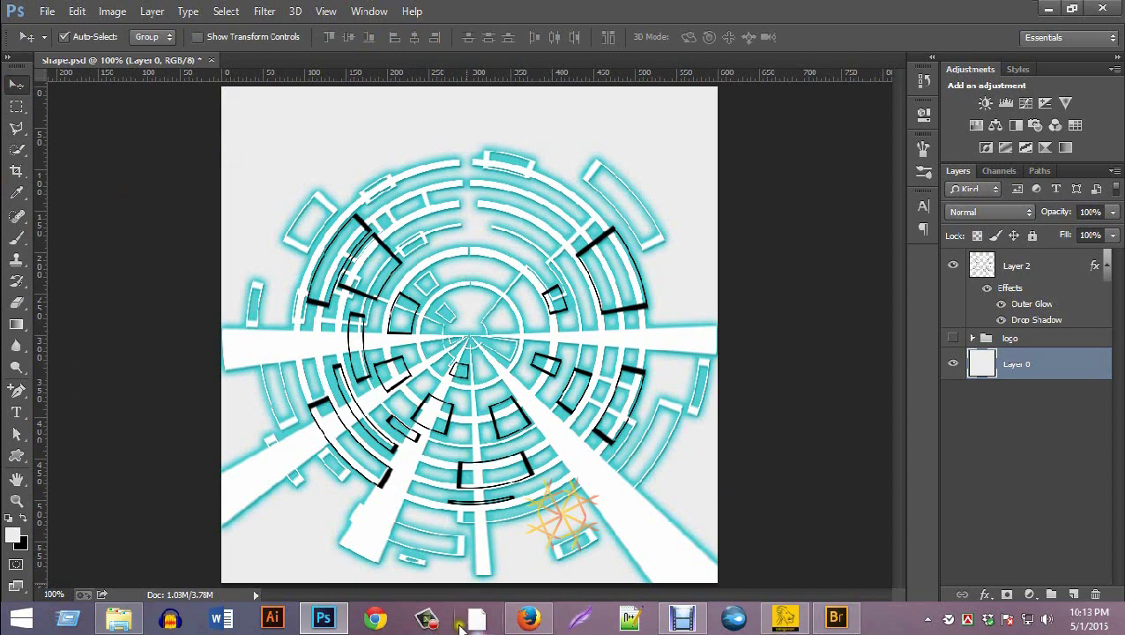
Switch to Firefox, view the "coming soon" post in the Design your photo and creativity group, and approve the pending member request.
click(529, 617)
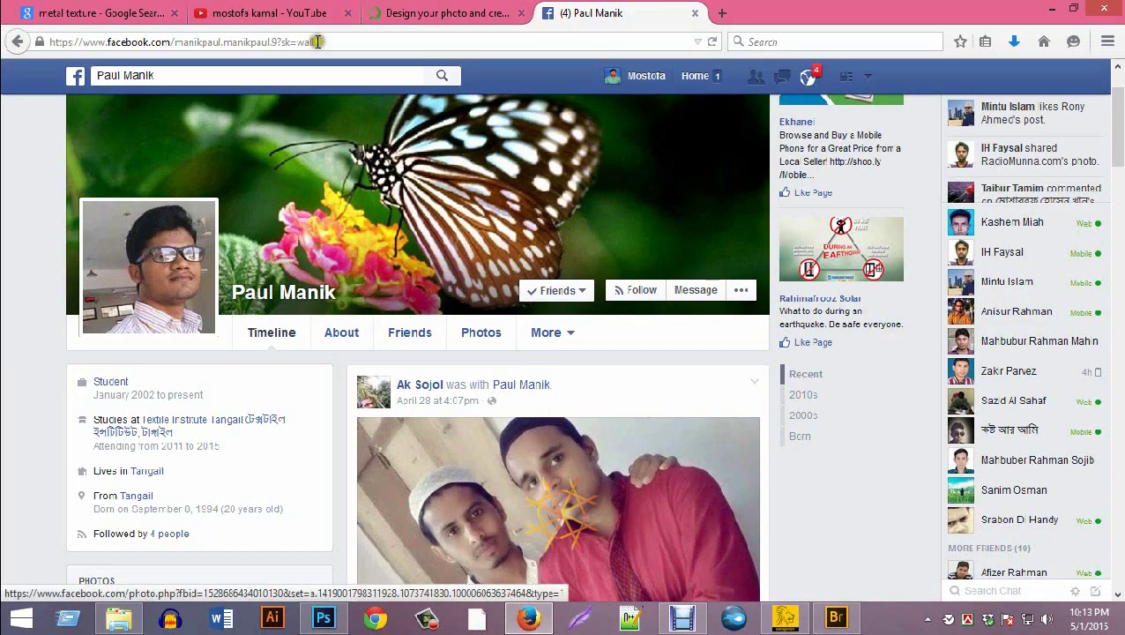
click(428, 16)
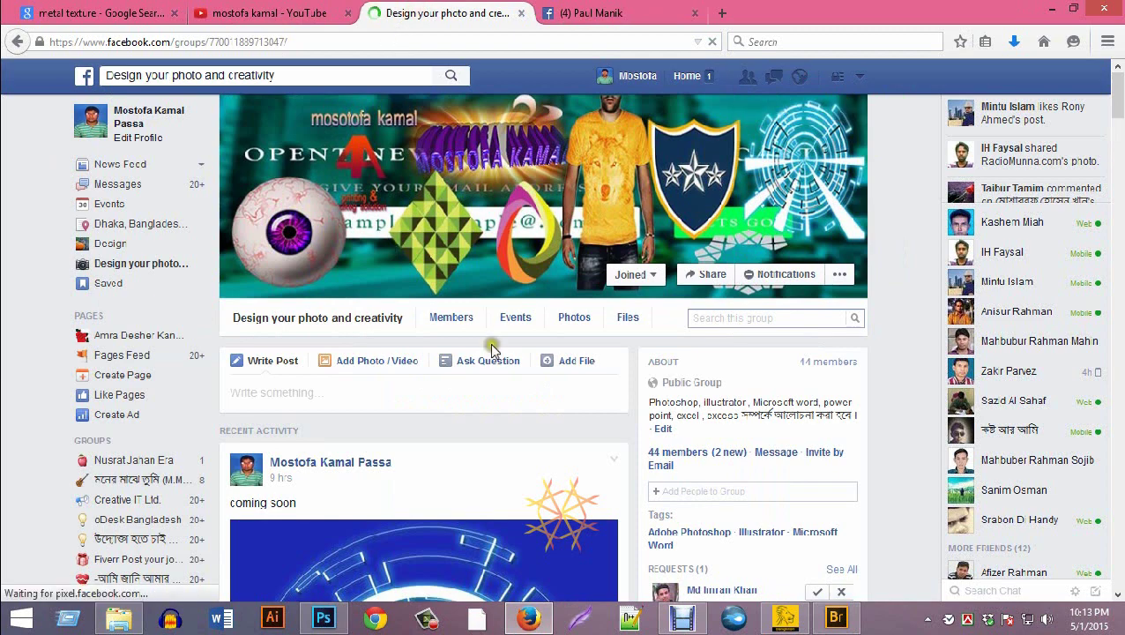
scroll(490, 335, down, 3)
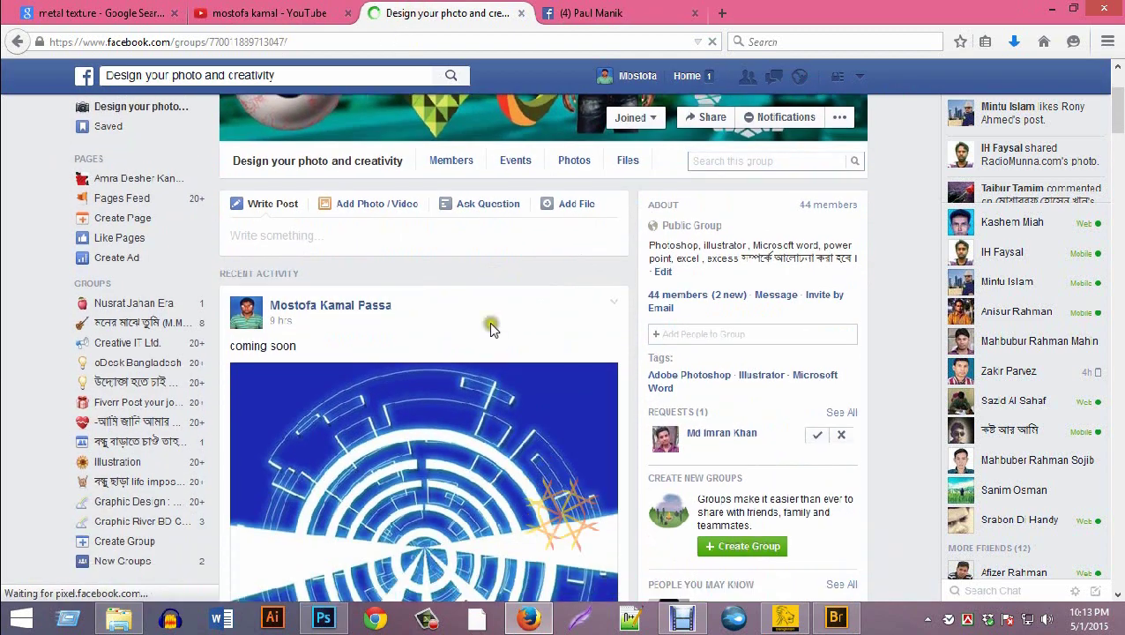
scroll(490, 331, down, 1)
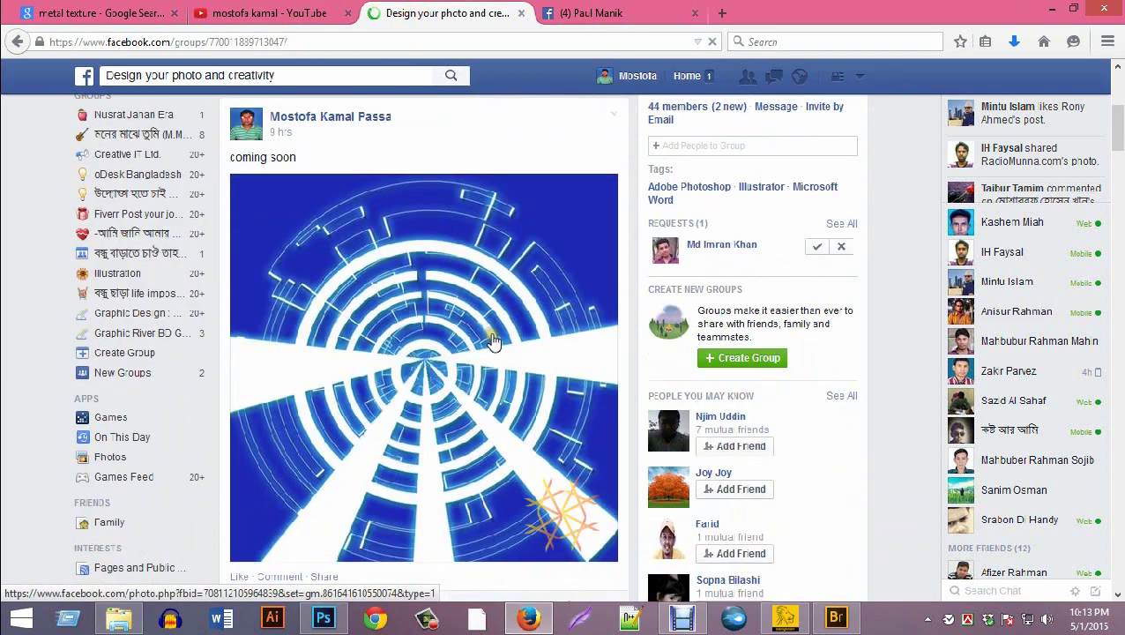
scroll(520, 309, up, 4)
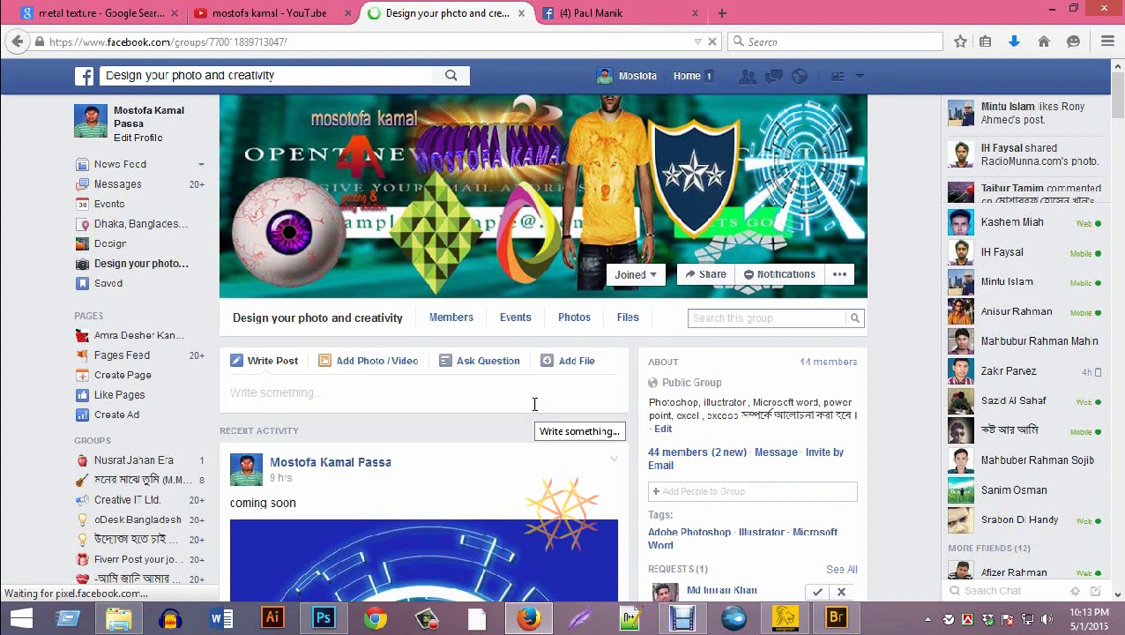
scroll(312, 279, down, 5)
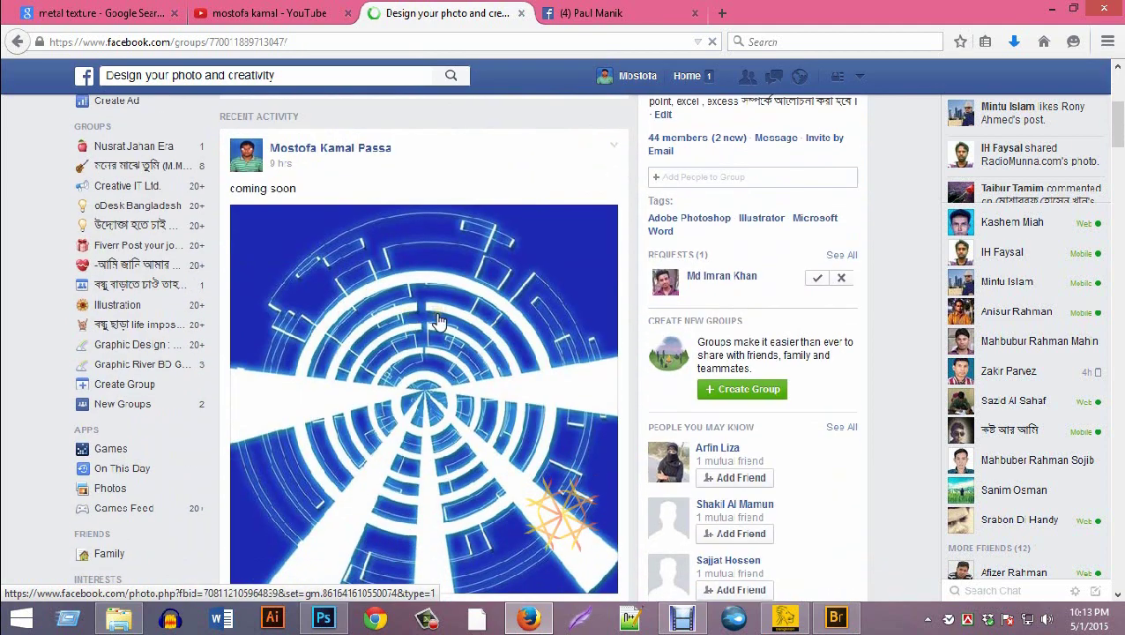
click(813, 278)
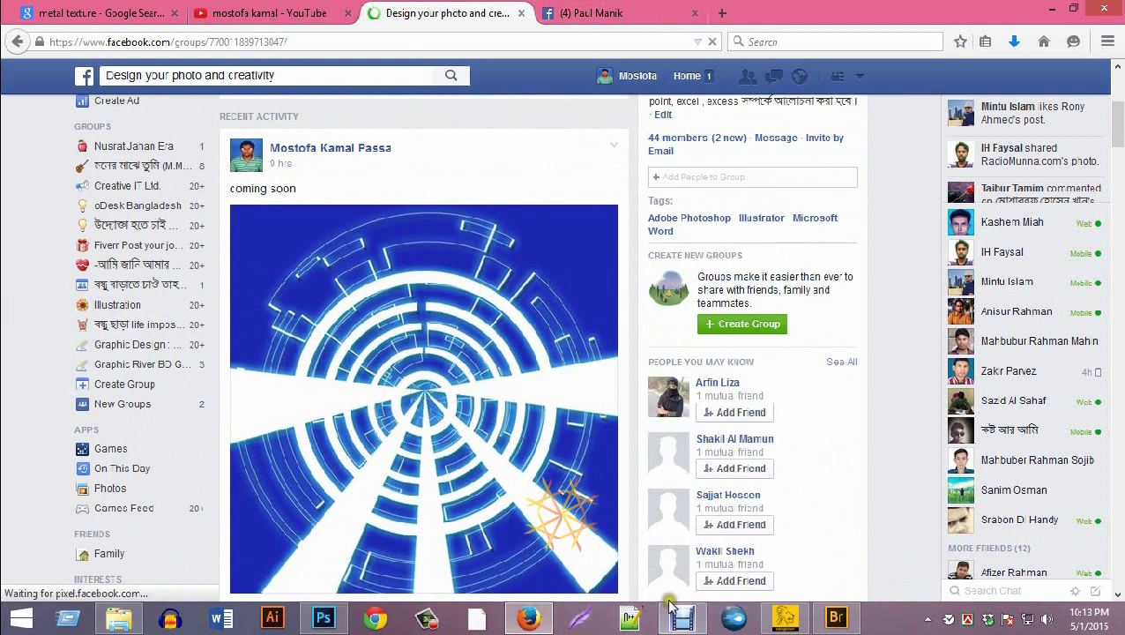
Switch back to Photoshop and set up a new document with a width and height of 1200 pixels.
click(323, 617)
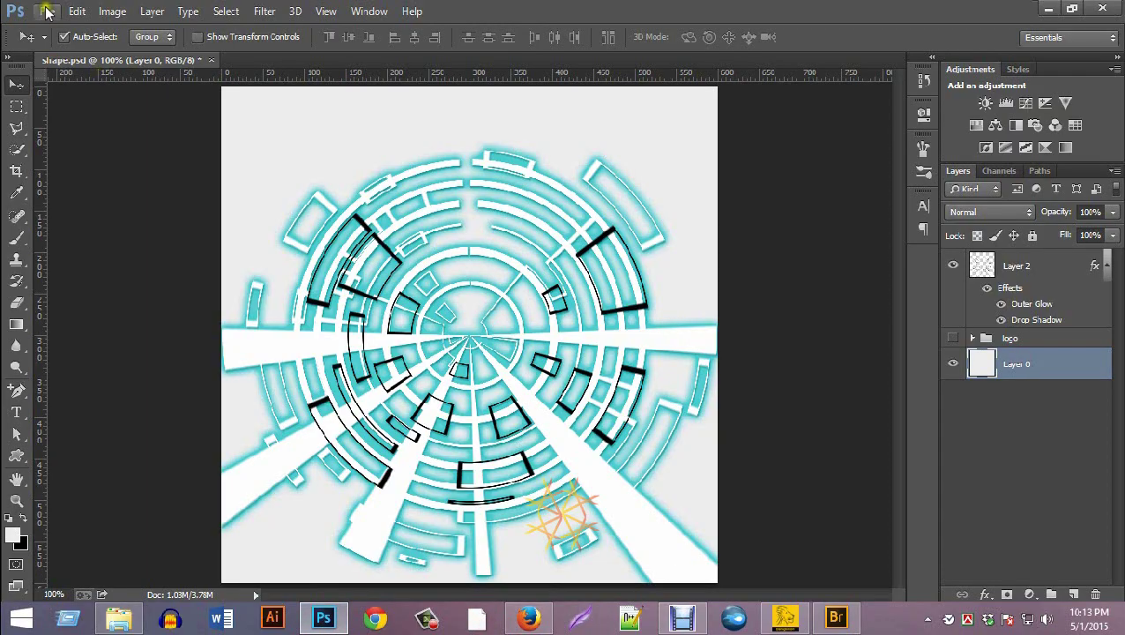
click(47, 12)
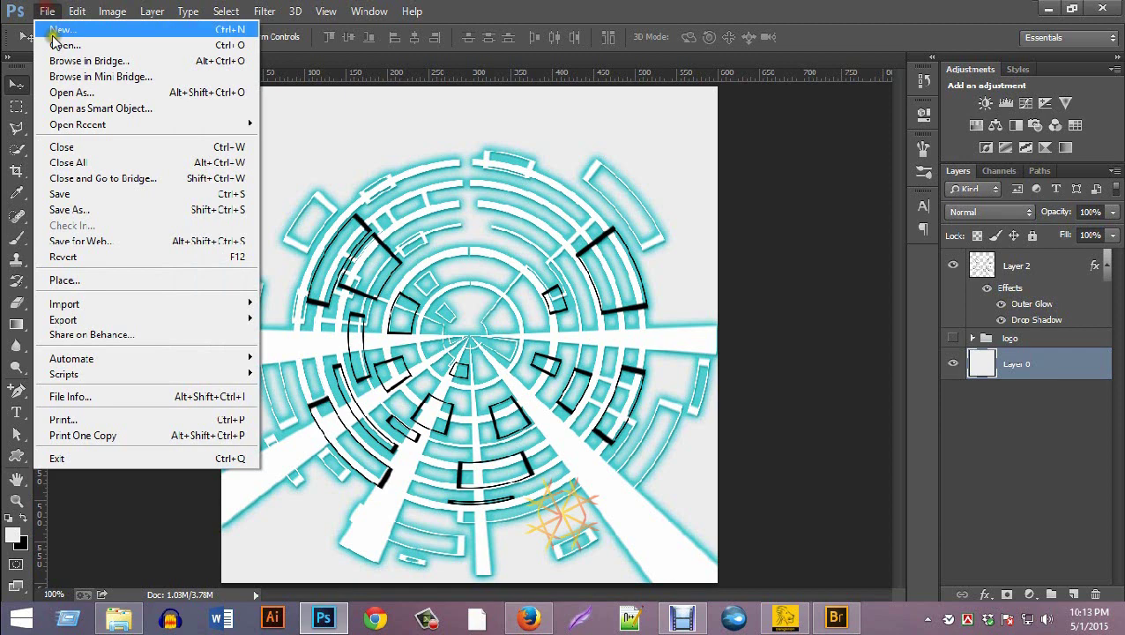
click(64, 29)
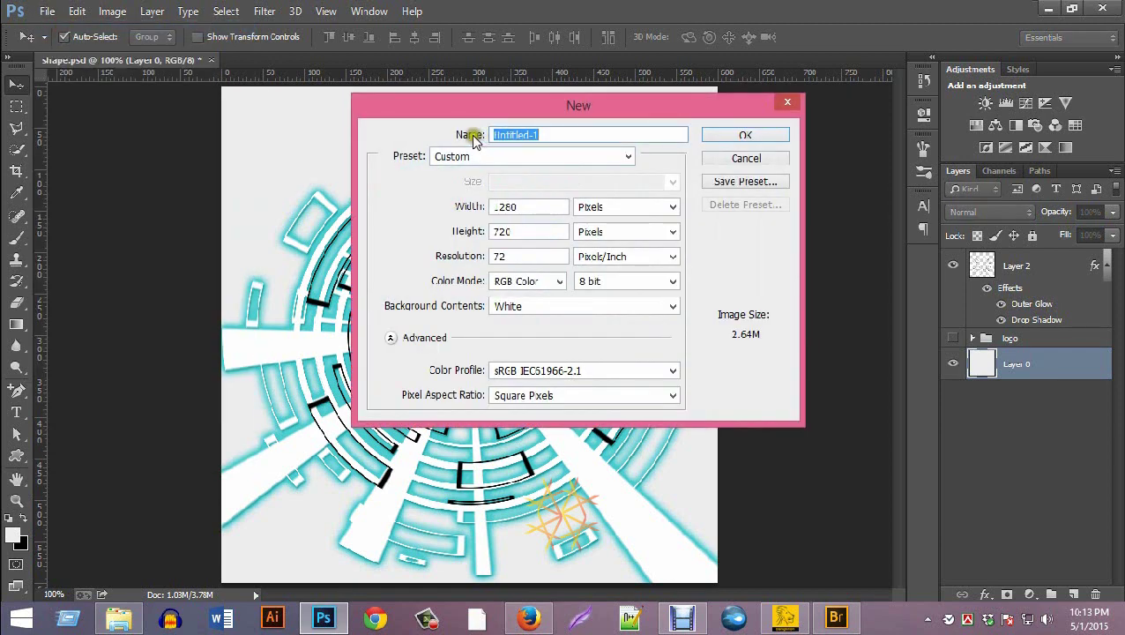
drag(457, 111, 605, 112)
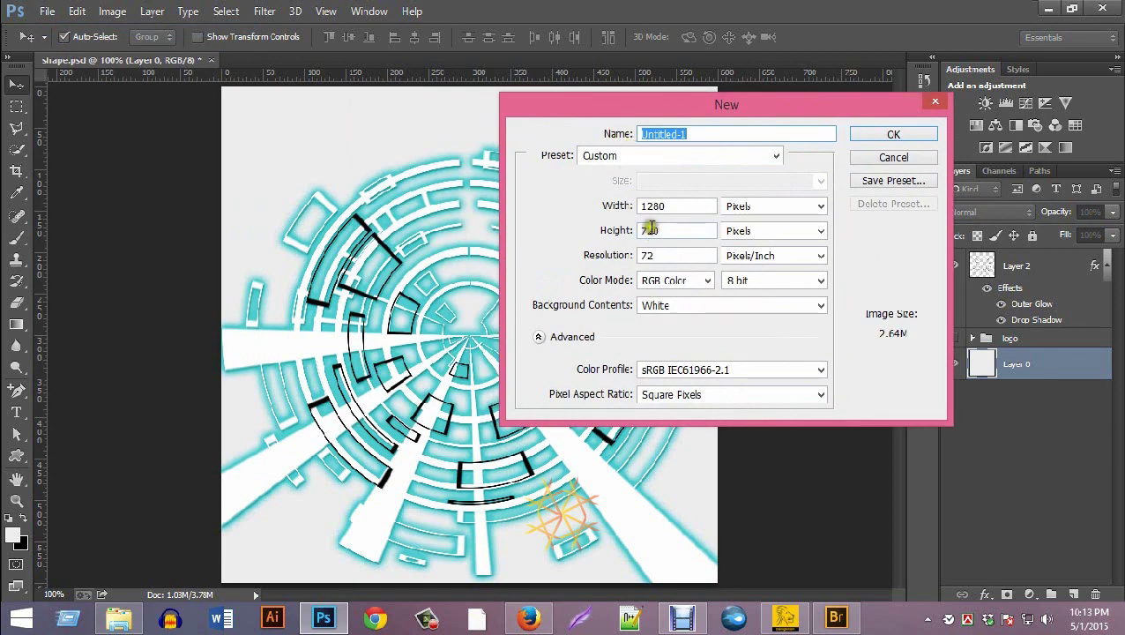
click(622, 205)
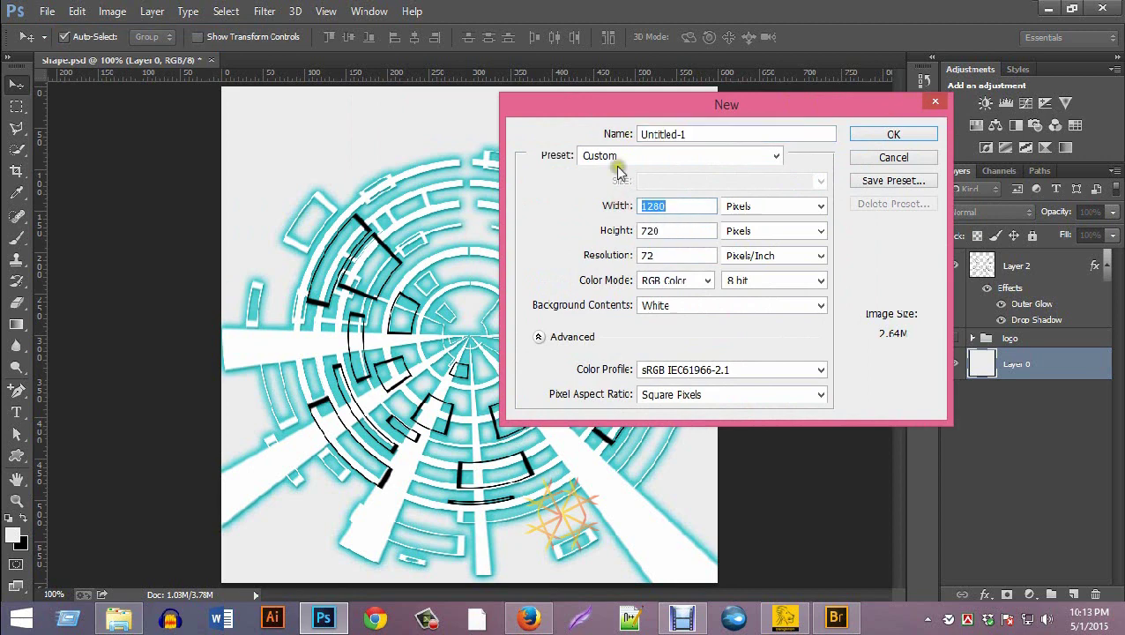
text(1200)
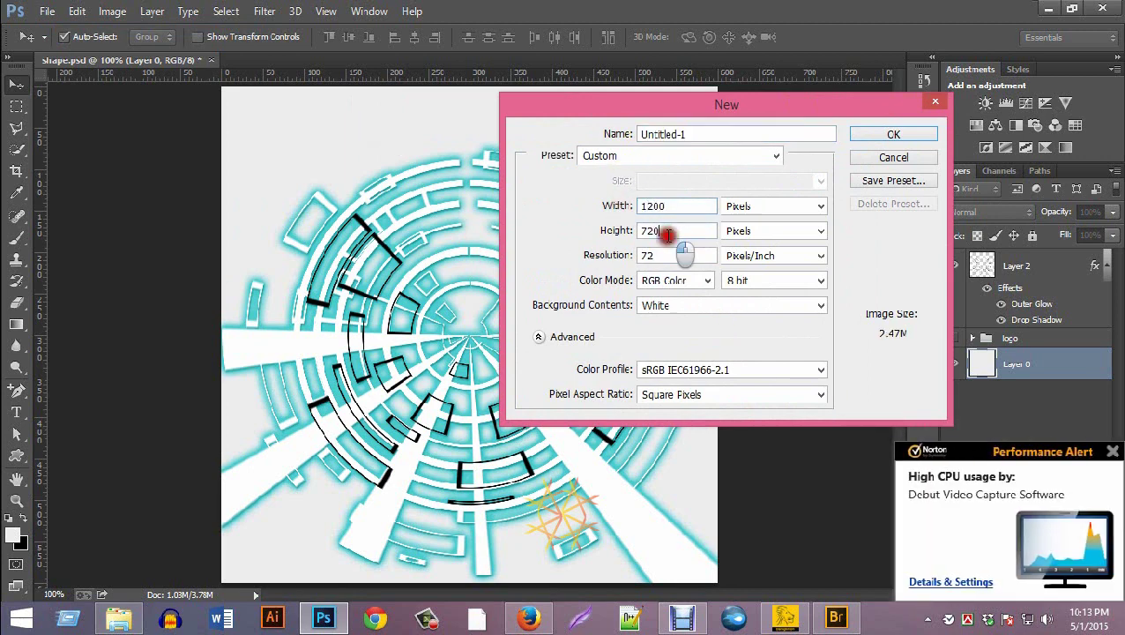
click(613, 229)
text(1200)
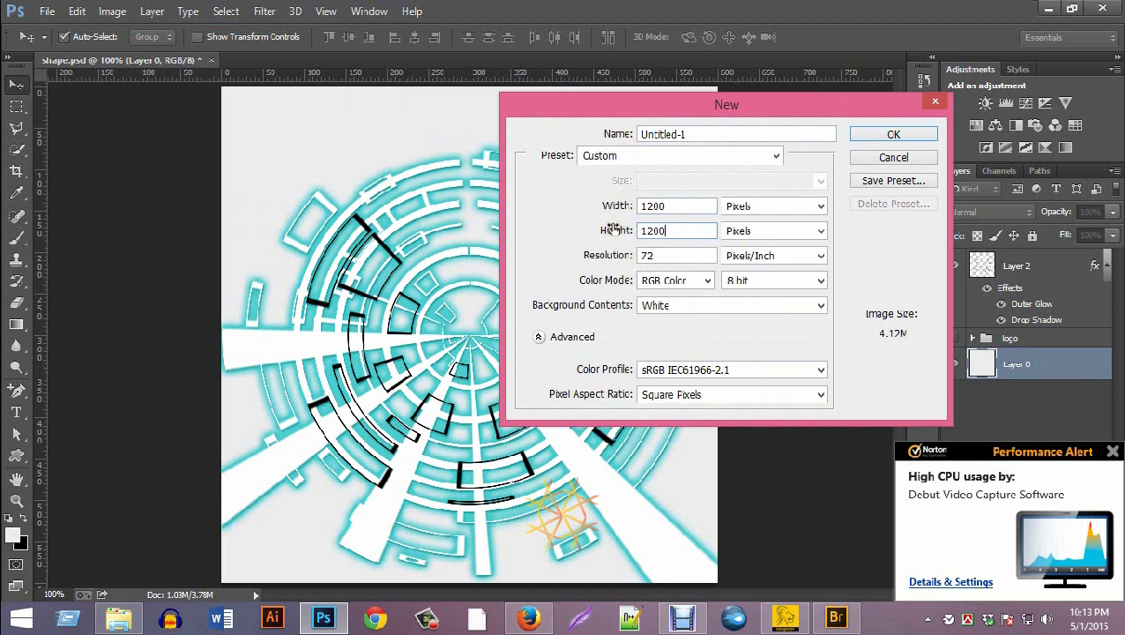
click(1113, 451)
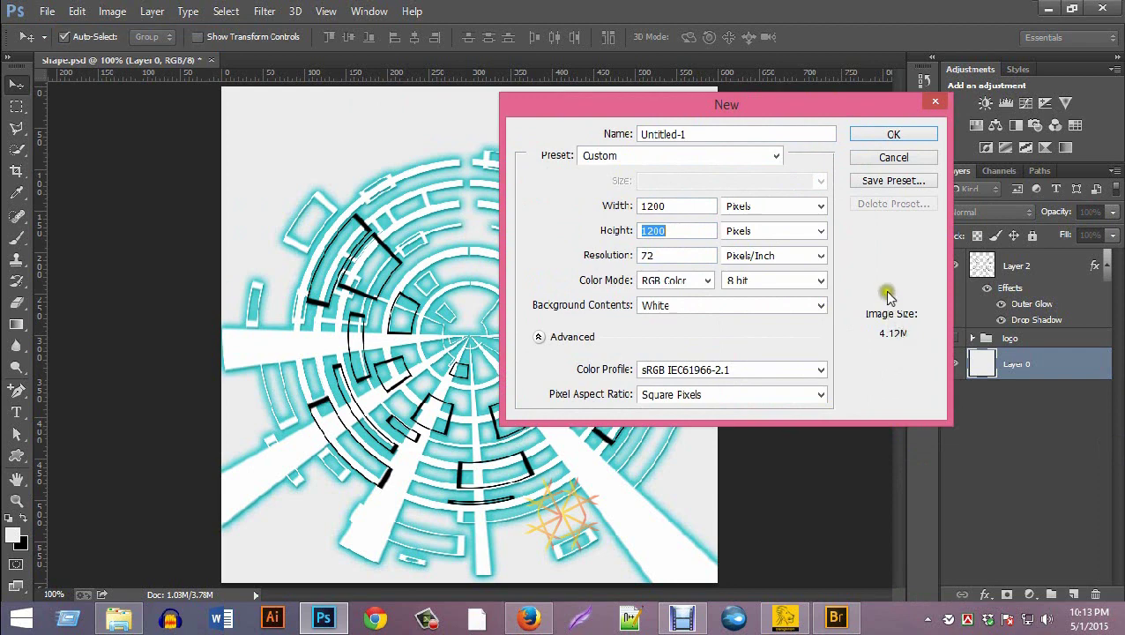
Name the new document "shape logo" and create it.
click(581, 132)
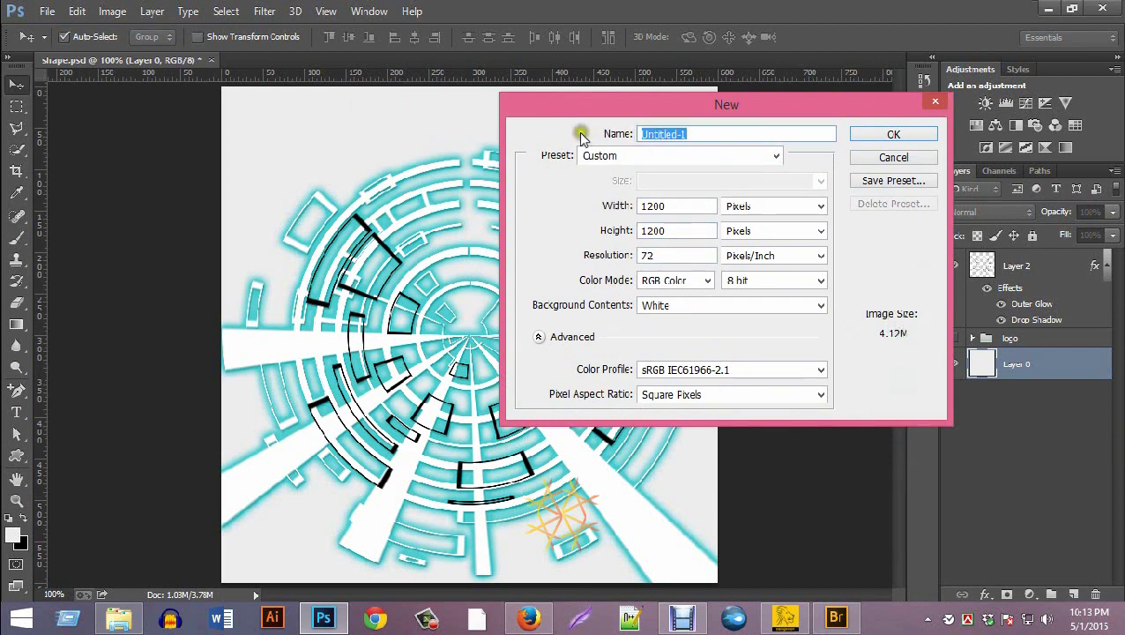
text(s)
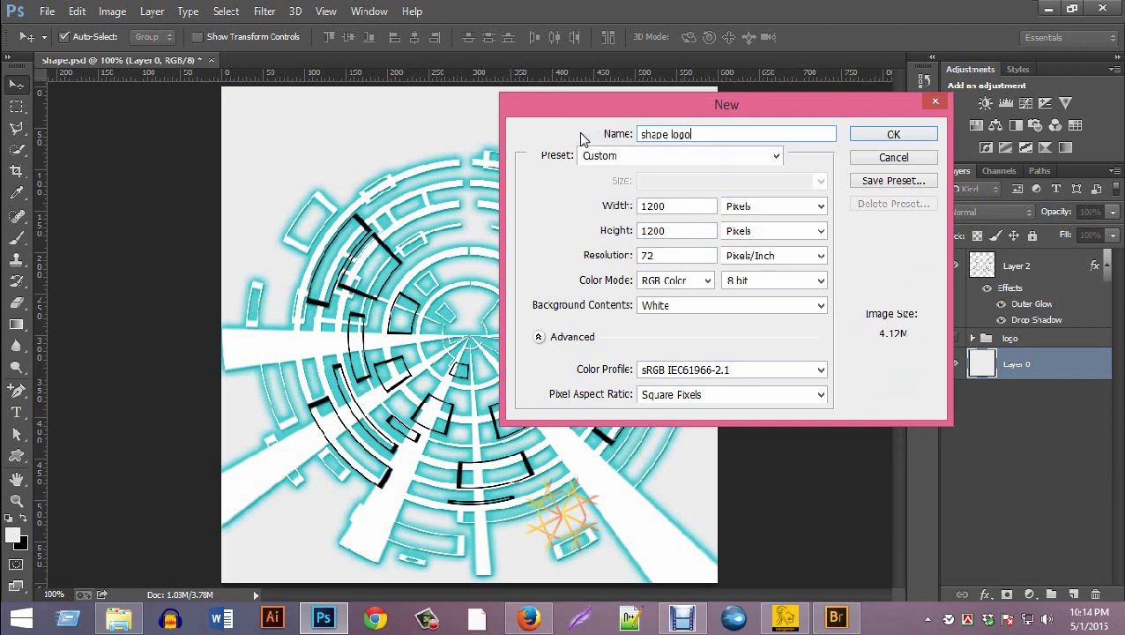
text(hape logo)
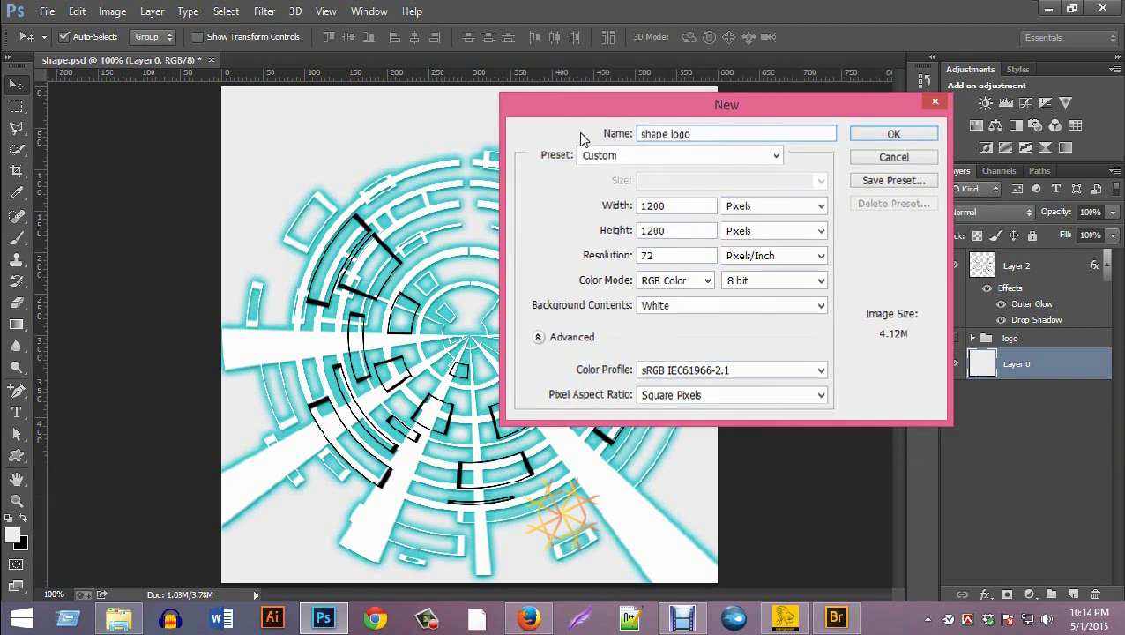
key(Return)
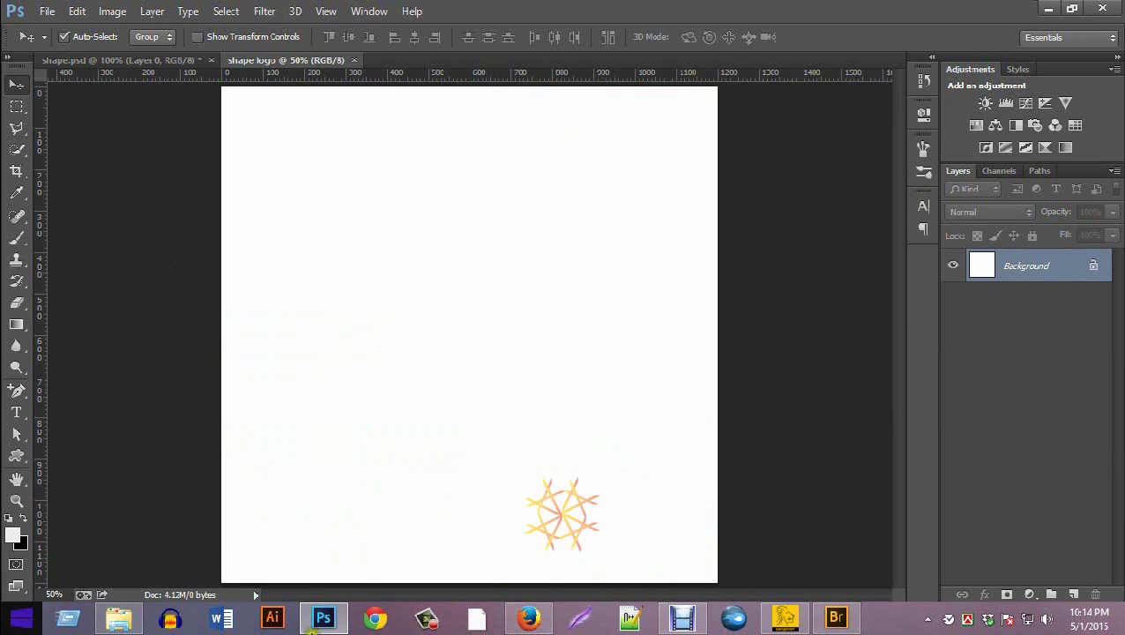
Draw a light grey rectangle about 422 by 502 px with a 3 pt black stroke in the upper-left part of the canvas.
drag(17, 456, 104, 453)
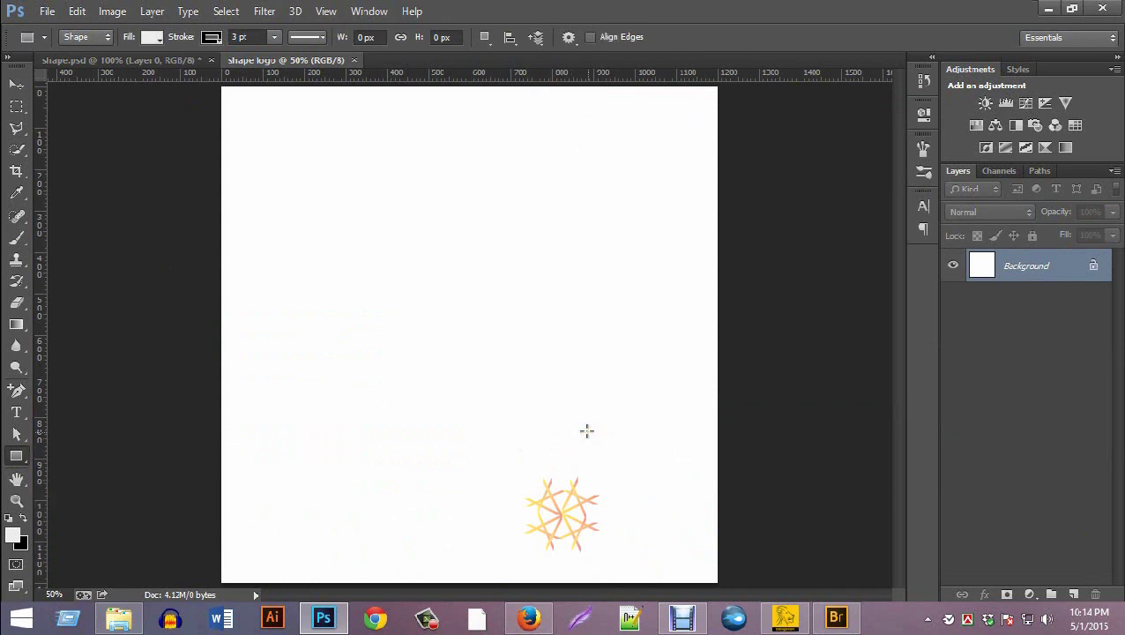
click(239, 36)
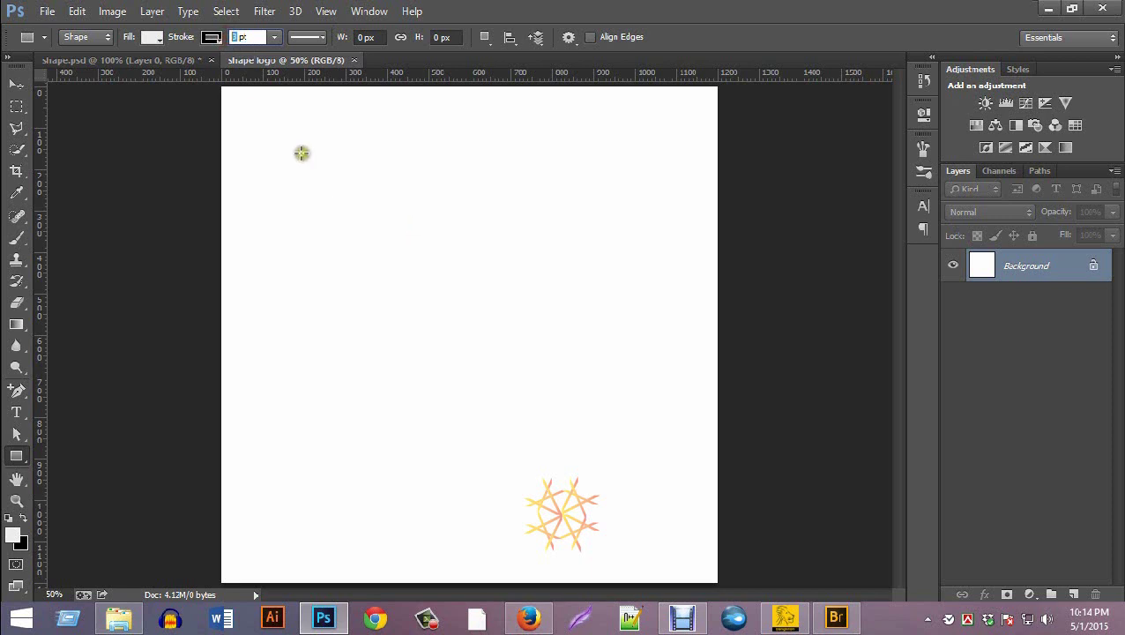
drag(283, 159, 458, 364)
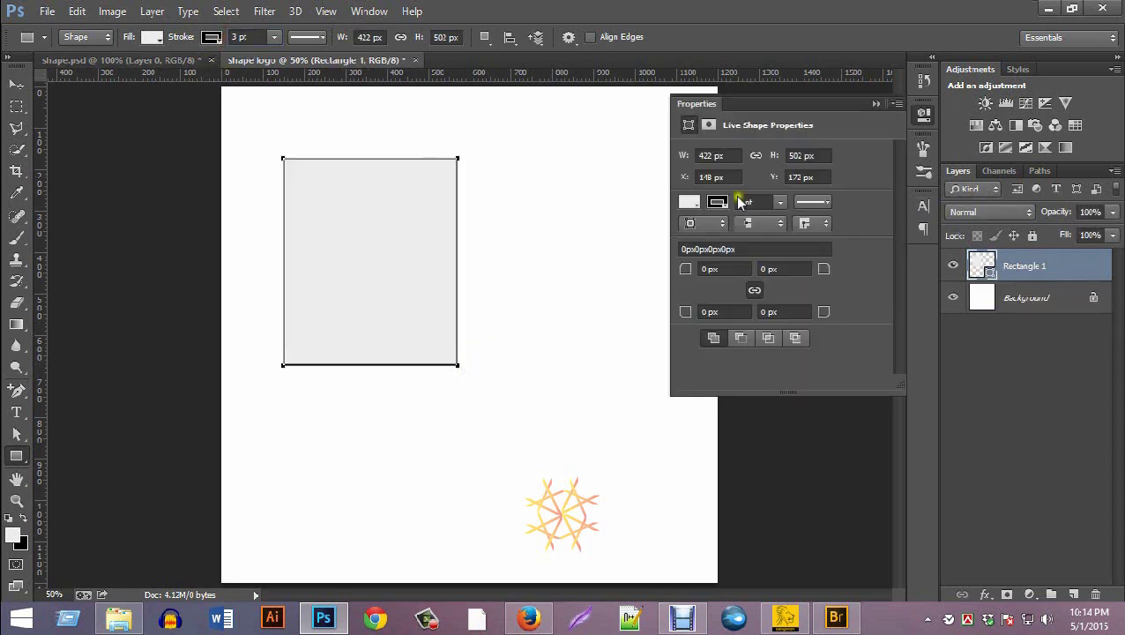
Remove the rectangle's fill and set its stroke width to 2 pt.
click(688, 203)
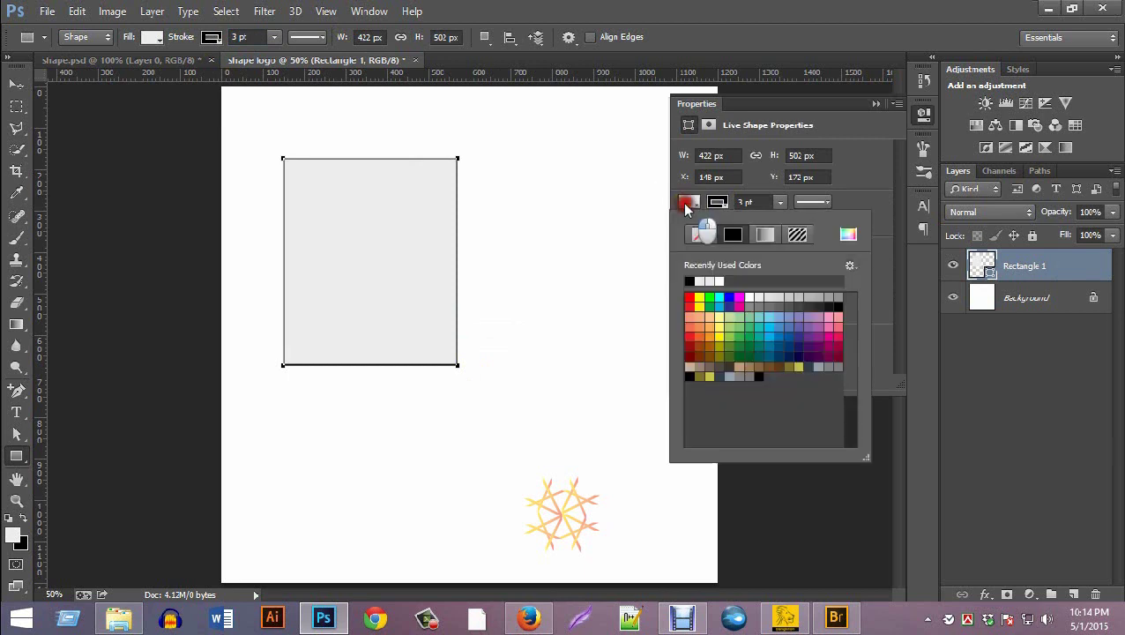
click(702, 234)
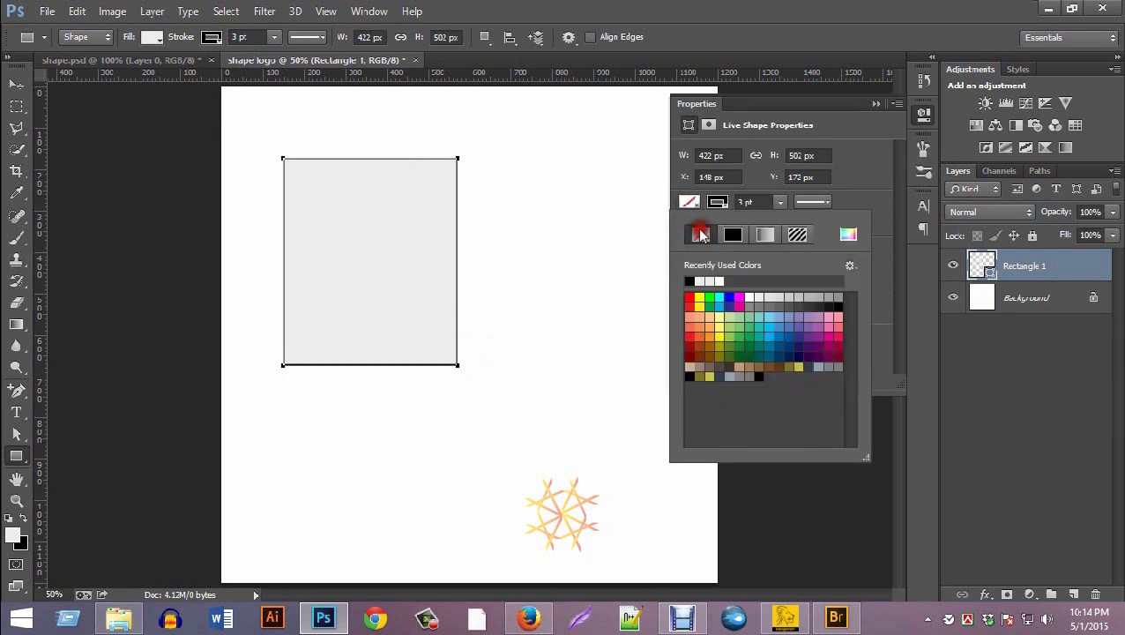
click(879, 182)
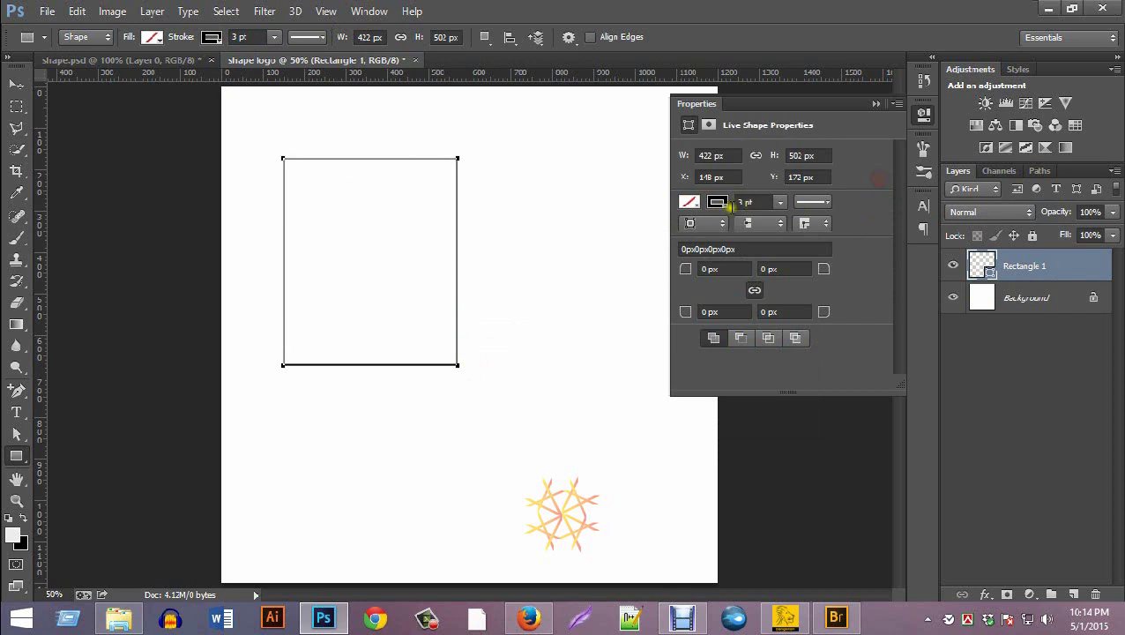
click(745, 202)
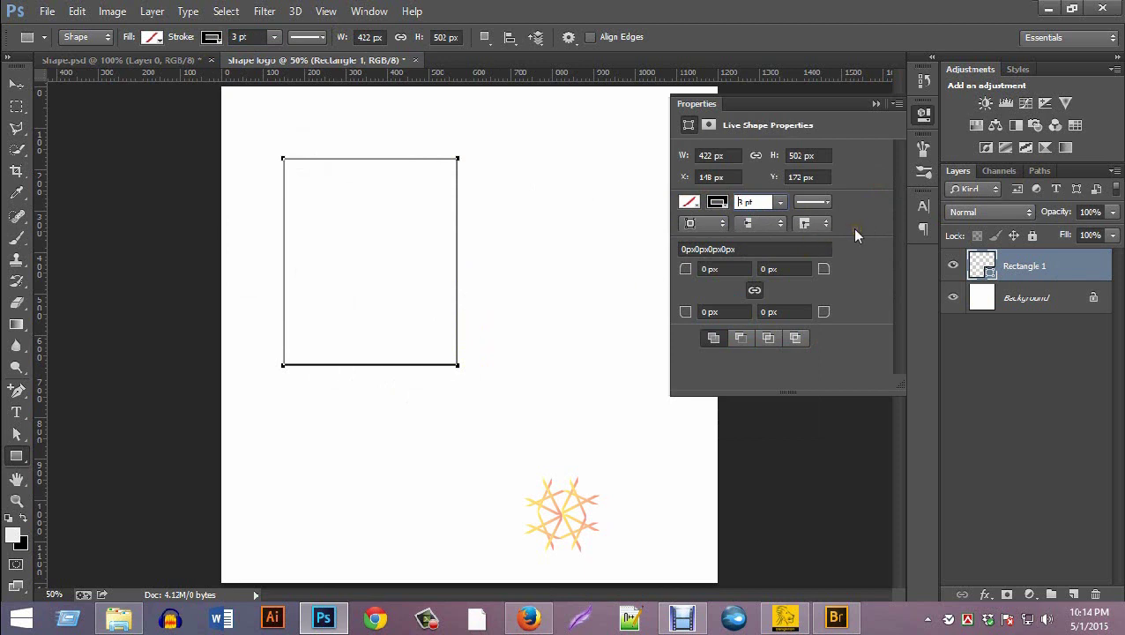
key(Delete)
text(2)
Draw five large unfilled rectangles with a 2 pt black stroke, partly overlapping, across the middle and lower-left area of the canvas.
drag(458, 120, 606, 379)
drag(373, 204, 556, 337)
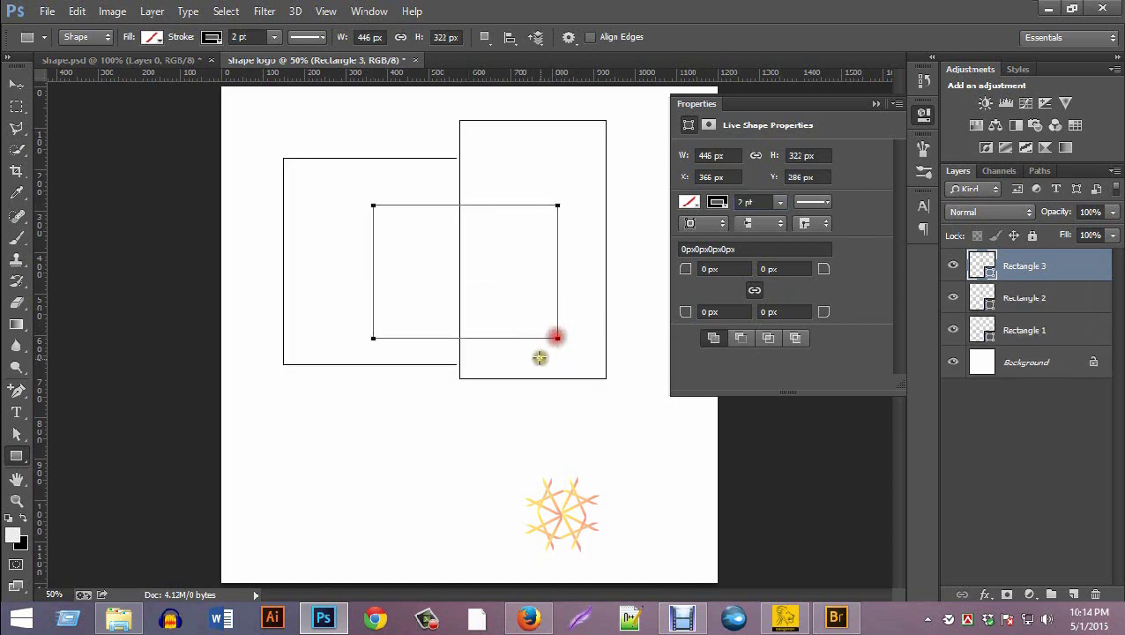
drag(342, 391, 509, 513)
drag(285, 421, 389, 516)
drag(280, 376, 396, 438)
Scatter fourteen smaller outlined rectangles along the canvas edges and in the gaps around the large rectangles.
mouse_move(239, 239)
mouse_down()
mouse_move(271, 311)
mouse_move(243, 334)
mouse_move(271, 484)
mouse_move(262, 525)
mouse_move(285, 561)
mouse_up()
drag(363, 544, 435, 575)
drag(470, 548, 508, 566)
drag(545, 485, 574, 530)
drag(529, 437, 584, 468)
drag(614, 423, 649, 462)
click(874, 103)
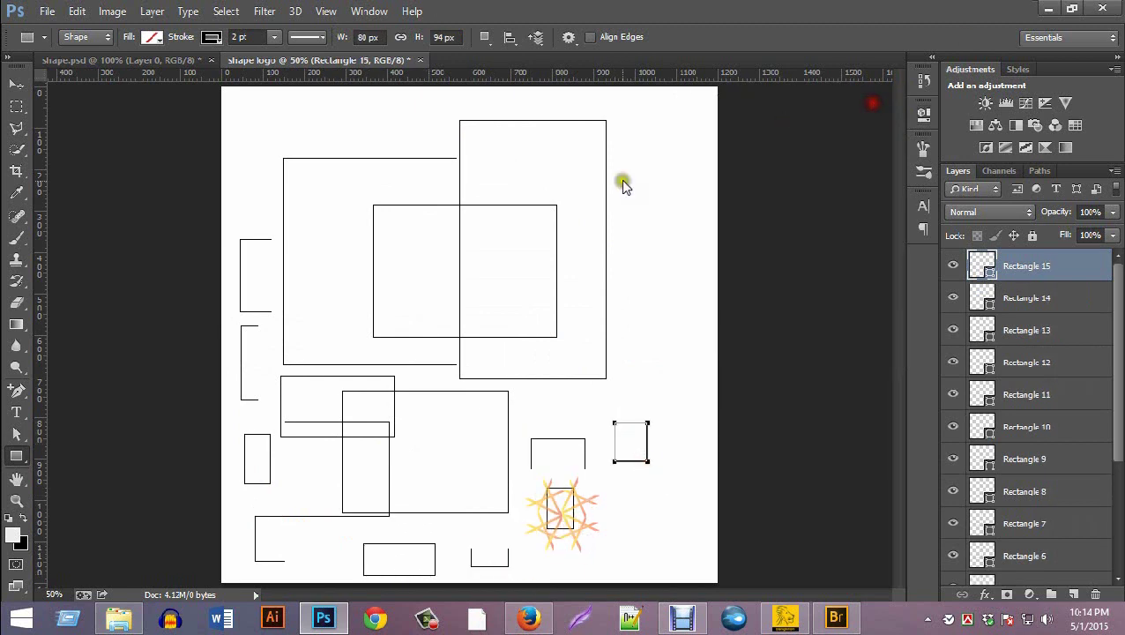
mouse_move(643, 230)
mouse_down()
mouse_move(661, 254)
mouse_move(675, 328)
mouse_move(635, 357)
mouse_move(673, 417)
mouse_up()
drag(353, 111, 401, 162)
mouse_move(270, 112)
mouse_down()
mouse_move(286, 138)
mouse_move(267, 198)
mouse_up()
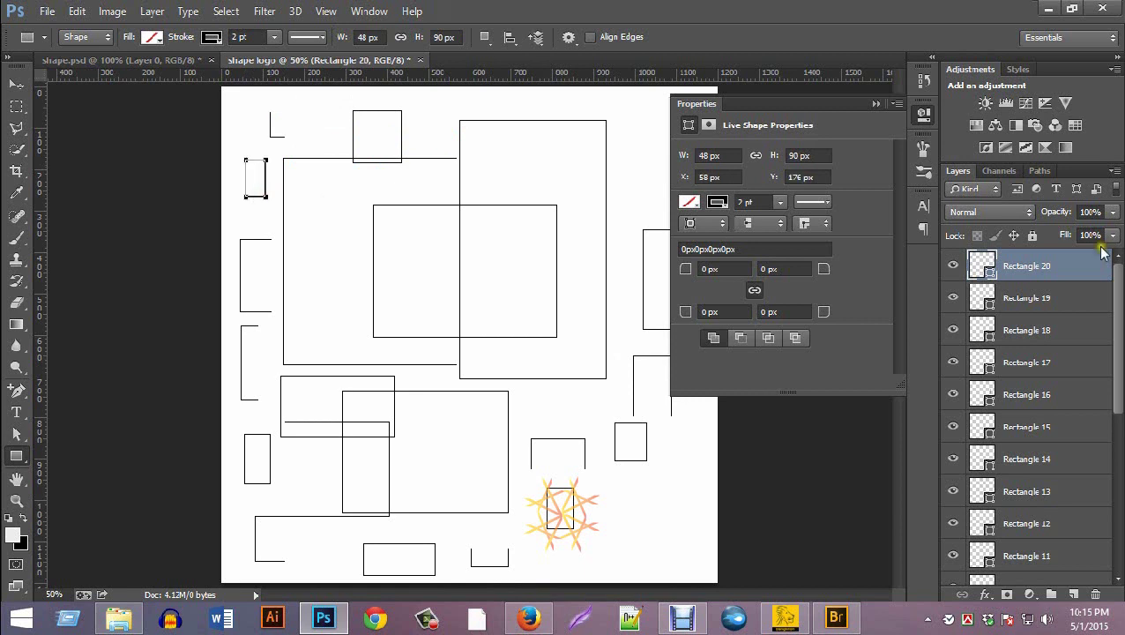
click(875, 104)
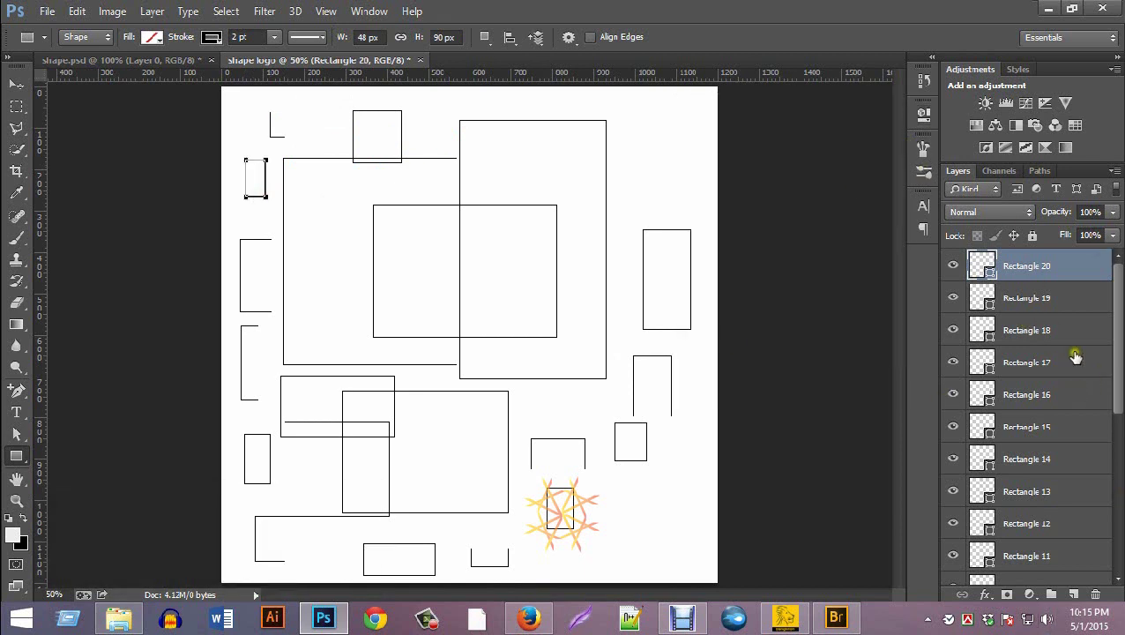
Merge all the rectangle layers, Rectangle 1 to Rectangle 20, into one shape layer and hide it.
scroll(1033, 273, down, 1)
scroll(1040, 370, down, 5)
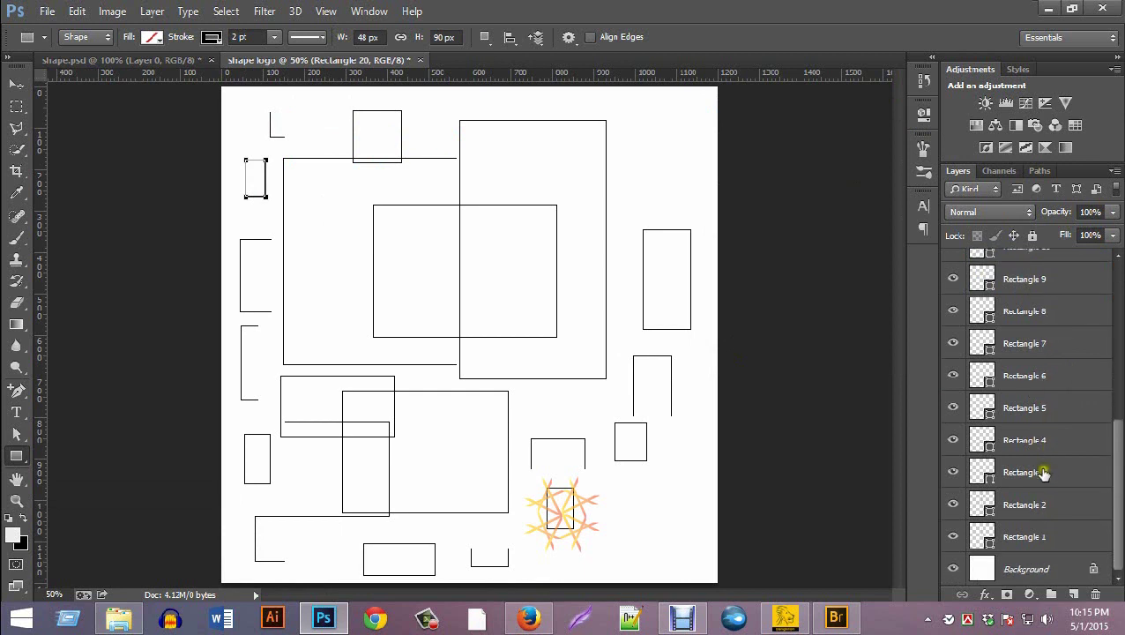
click(1085, 529)
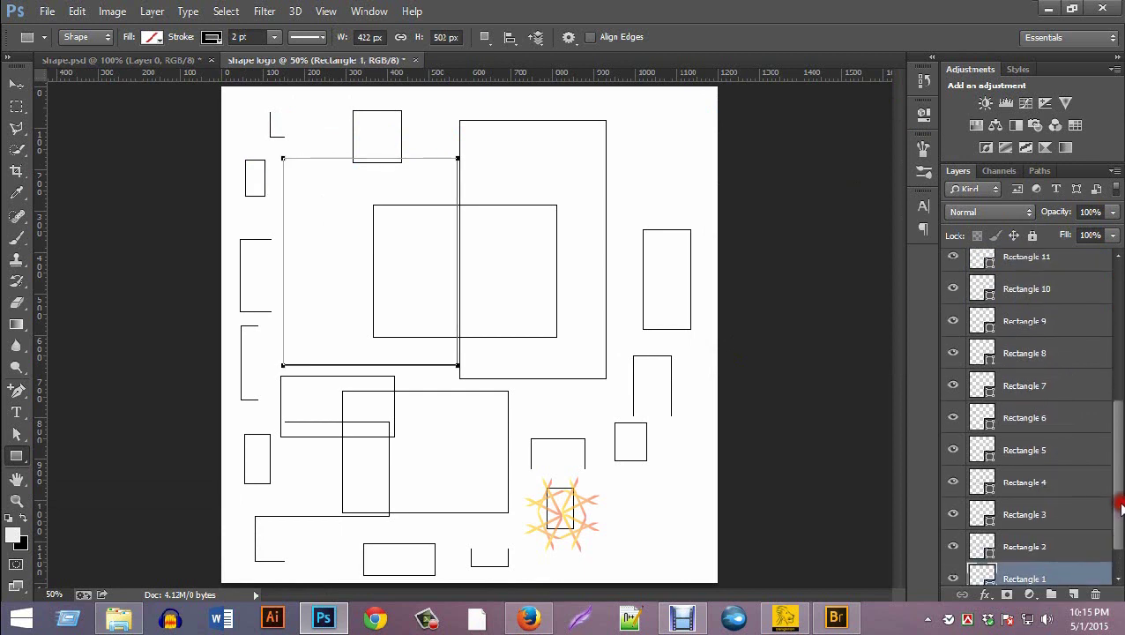
drag(1118, 524, 1112, 288)
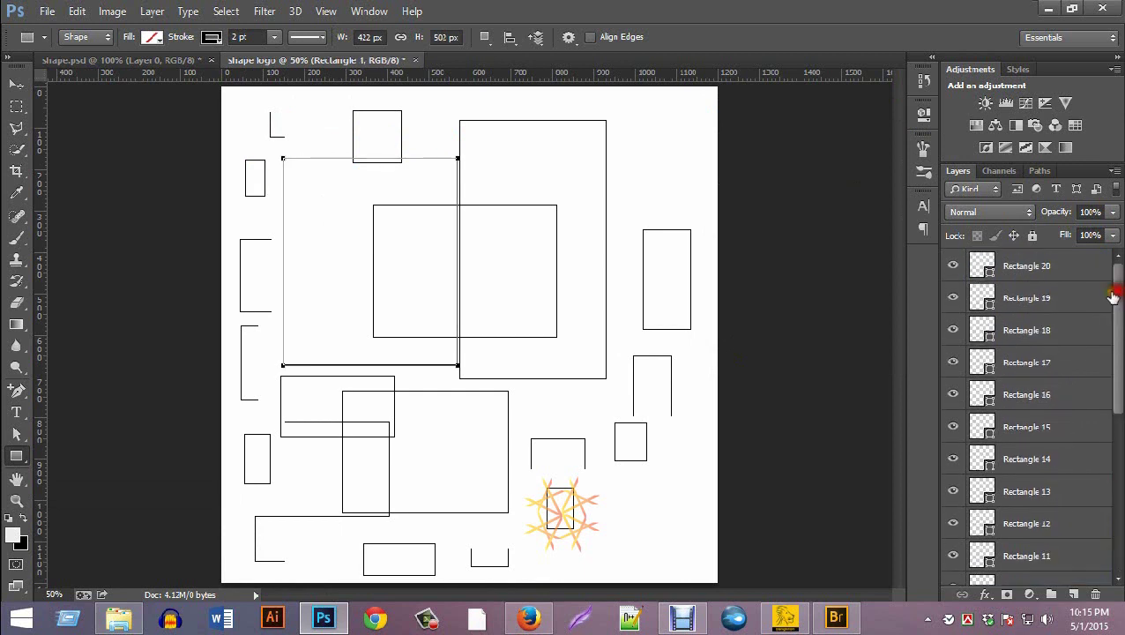
shift+click(1010, 267)
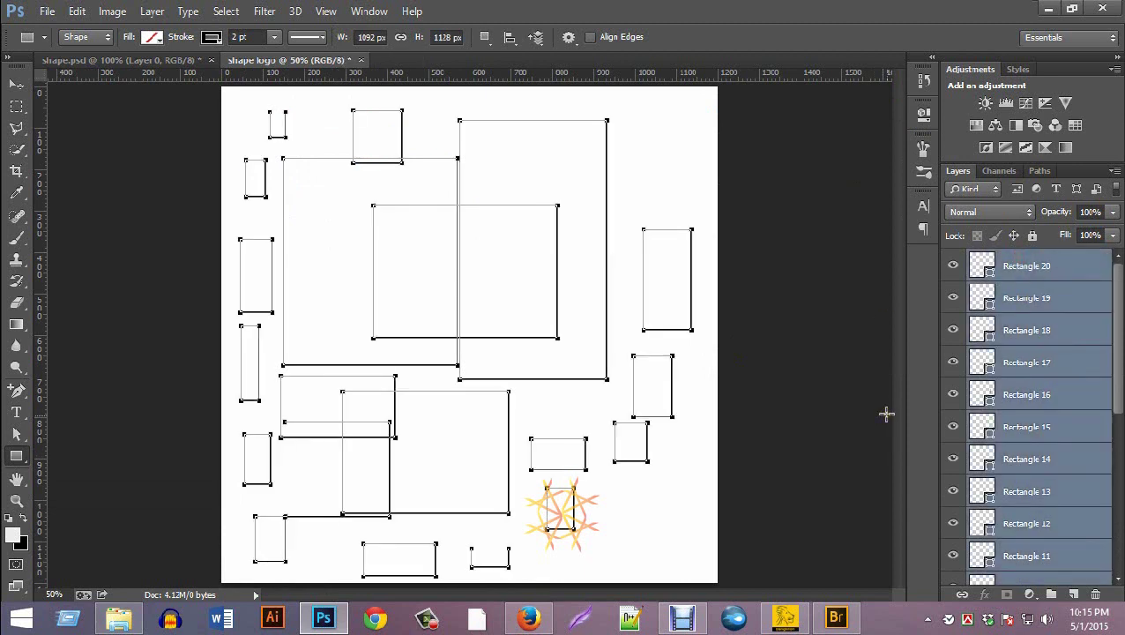
click(152, 12)
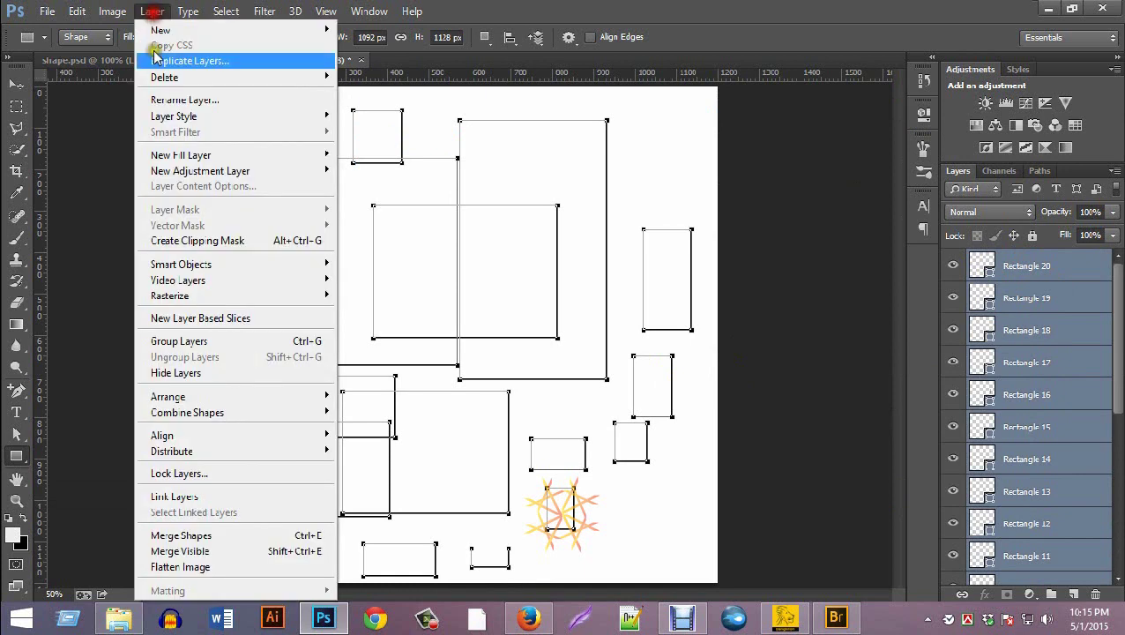
click(238, 542)
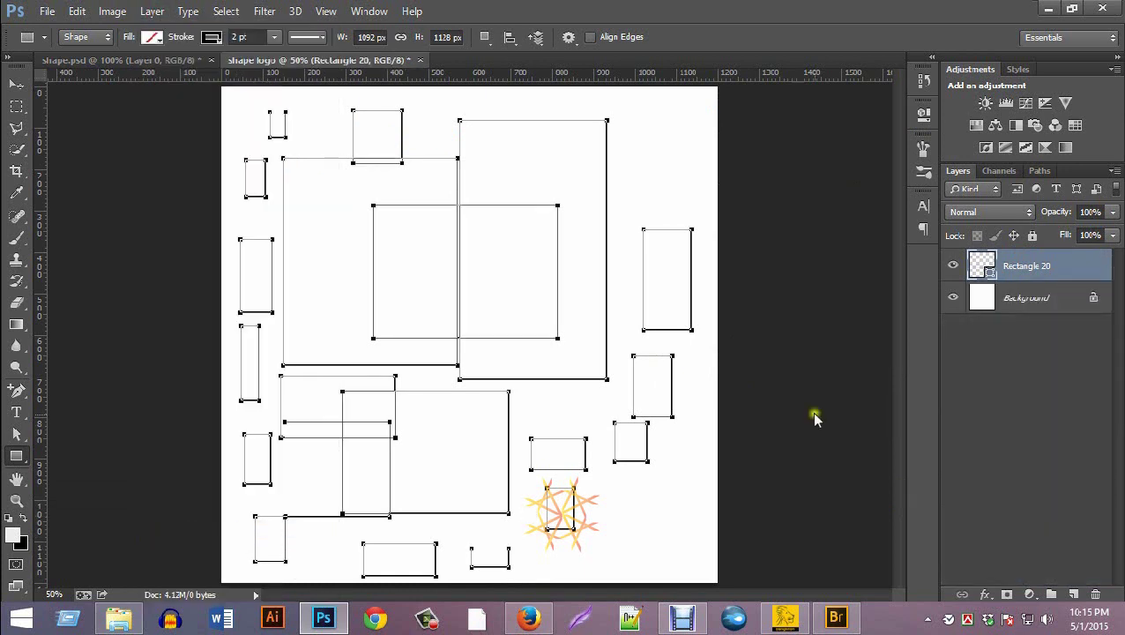
click(950, 265)
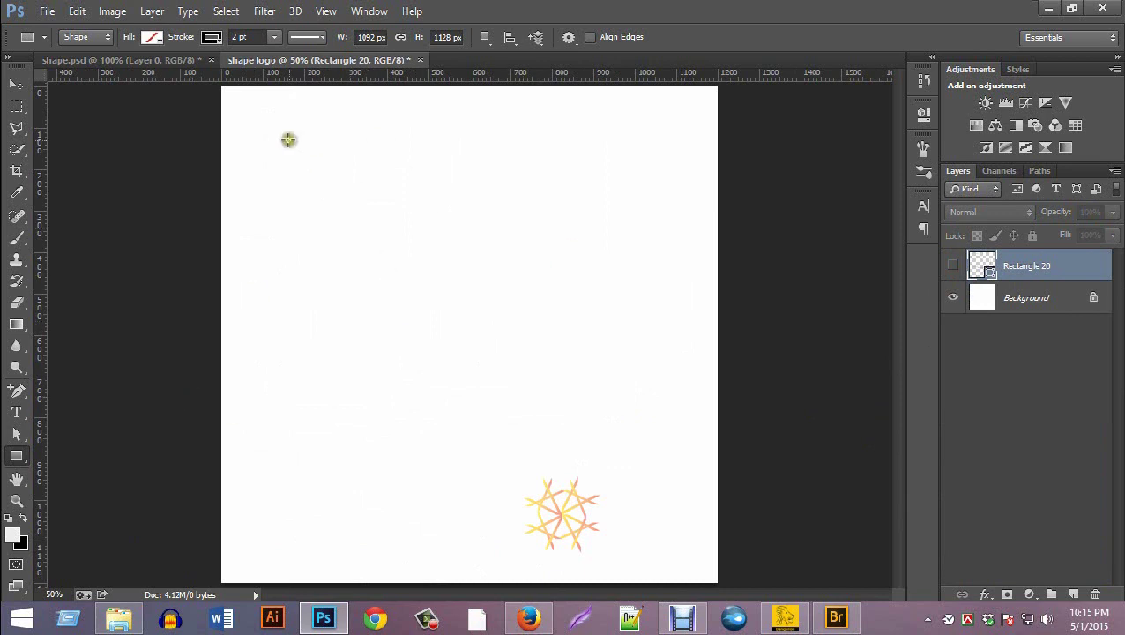
Draw a second set of nine separate outlined rectangles across the canvas, including ones about 360 by 222 px and 180 by 270 px.
drag(258, 124, 579, 178)
drag(325, 243, 467, 334)
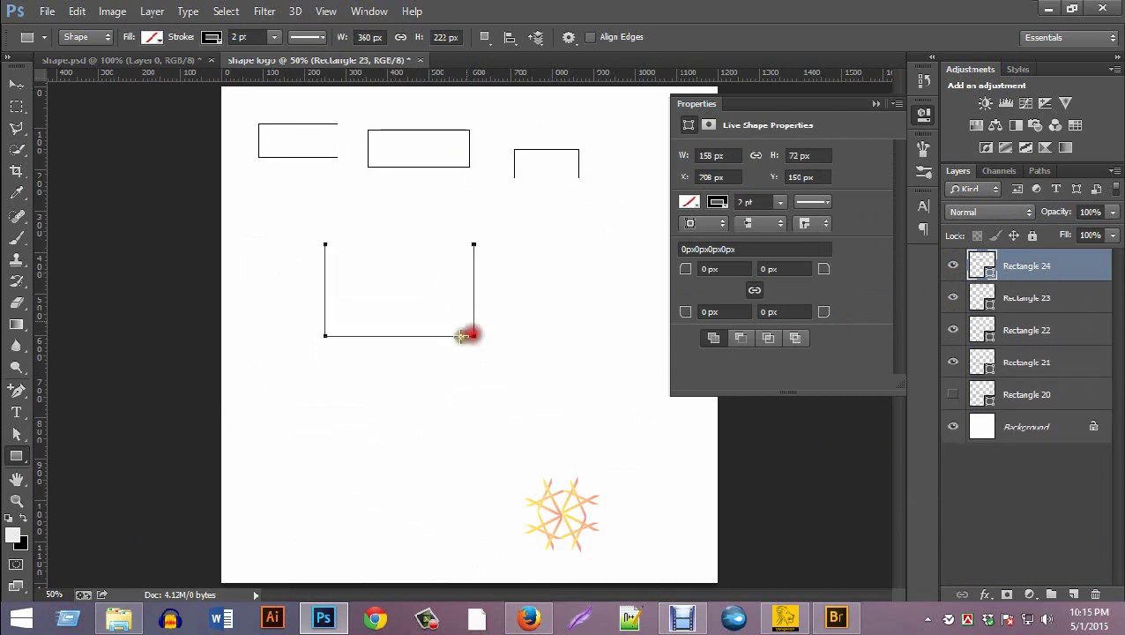
drag(484, 236, 558, 346)
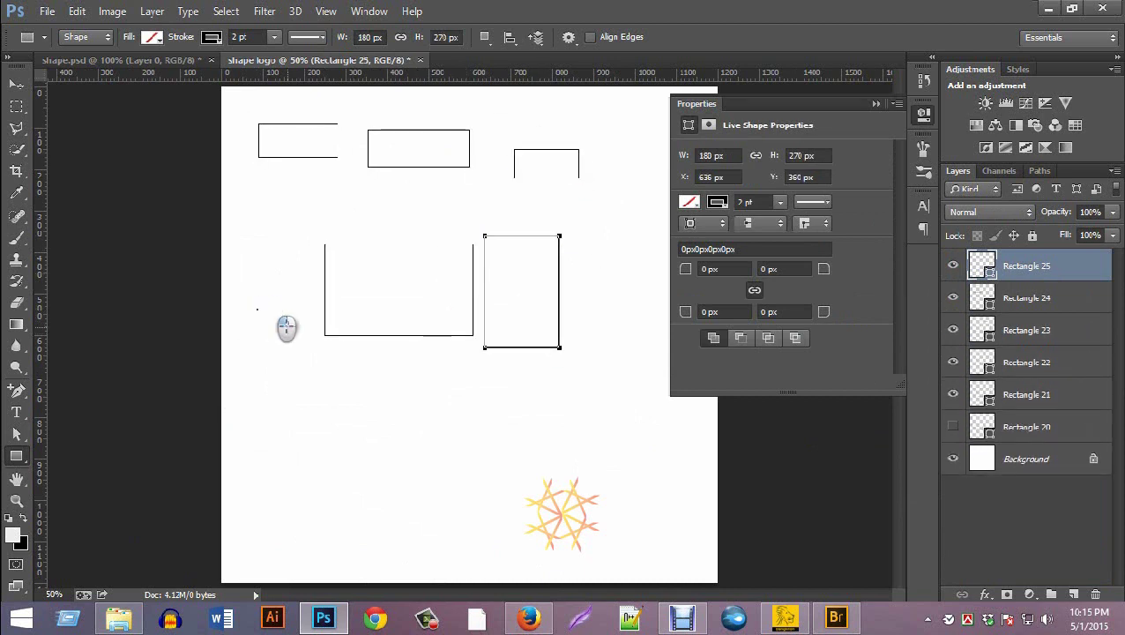
drag(257, 309, 324, 369)
drag(315, 404, 447, 473)
mouse_move(462, 382)
mouse_down()
mouse_move(535, 433)
mouse_move(564, 506)
mouse_up()
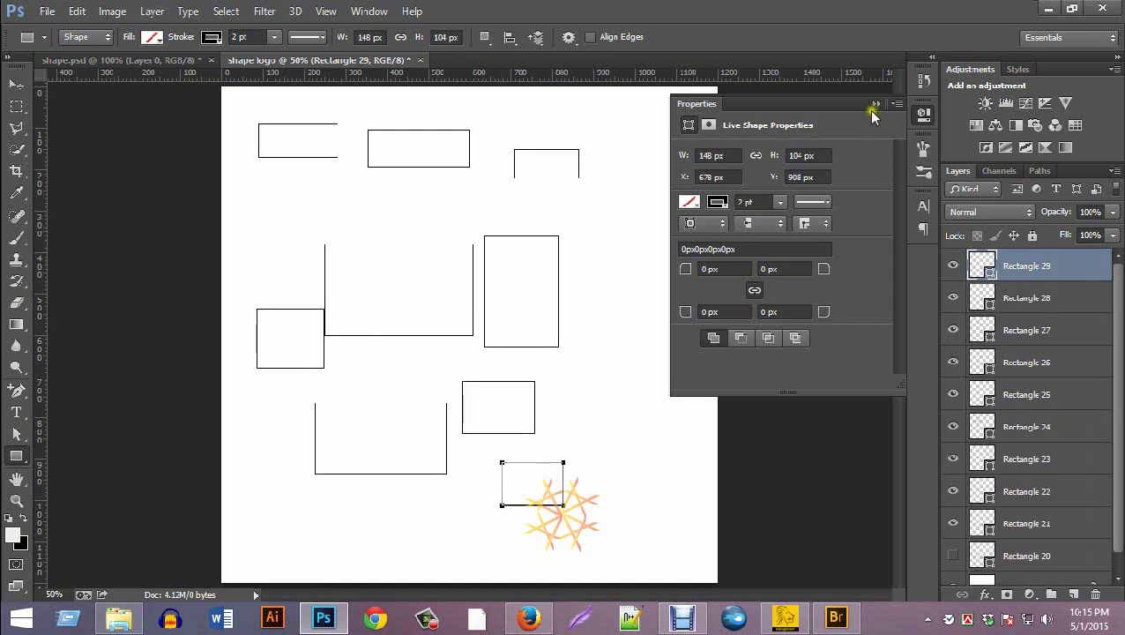
click(876, 104)
Add three upright outlined rectangles near the right canvas edge, one about 100 by 138 px near the bottom and one about 220 by 122 px near the top.
drag(649, 180, 673, 263)
drag(613, 291, 649, 384)
drag(613, 438, 662, 508)
drag(418, 491, 460, 549)
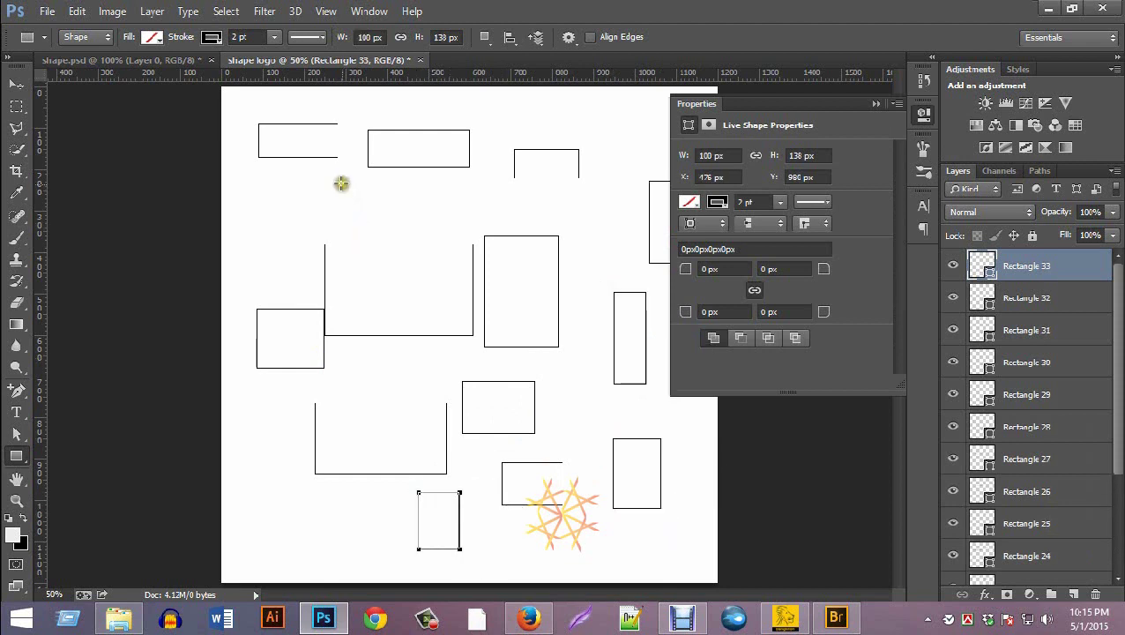
drag(342, 184, 433, 234)
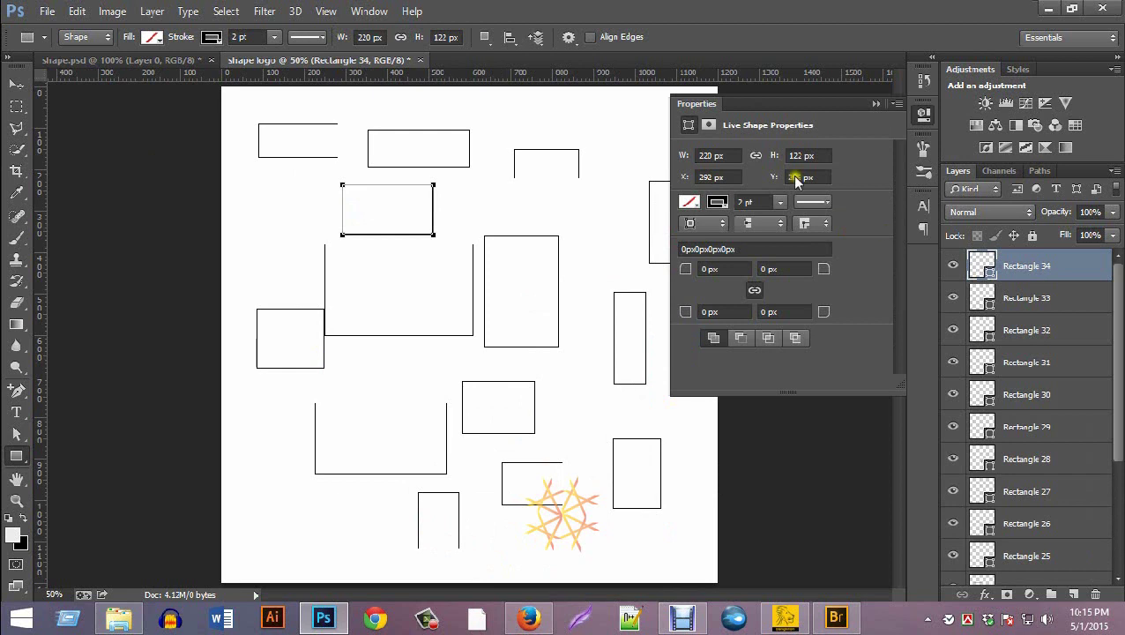
click(873, 104)
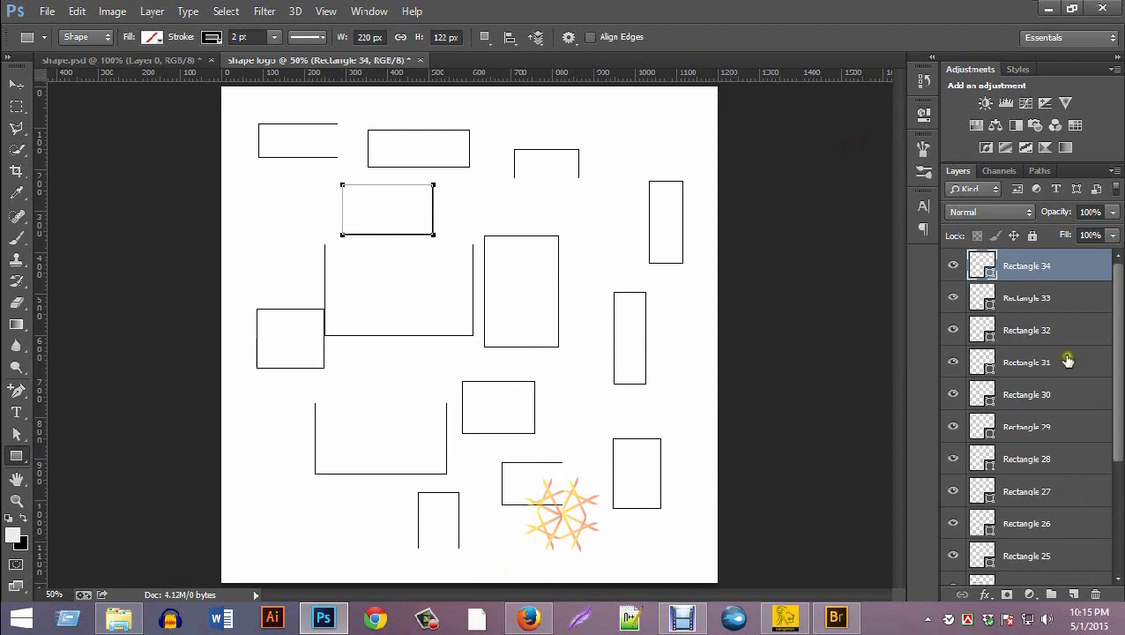
Merge the layers Rectangle 21 to Rectangle 34 into a second shape layer and hide it.
drag(1117, 297, 1116, 407)
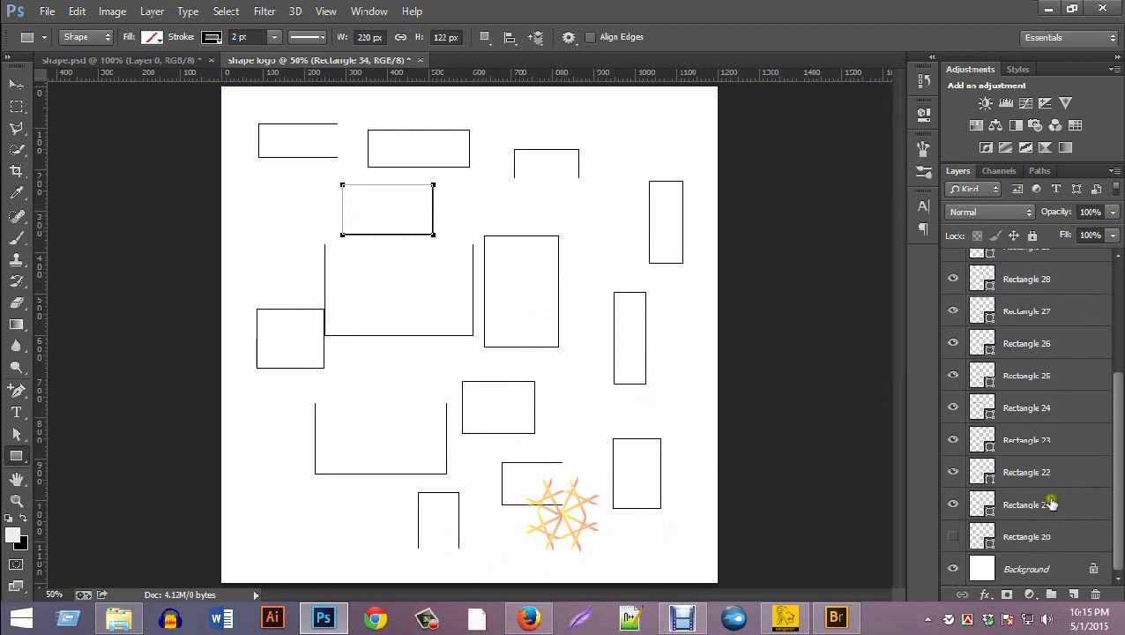
click(1044, 507)
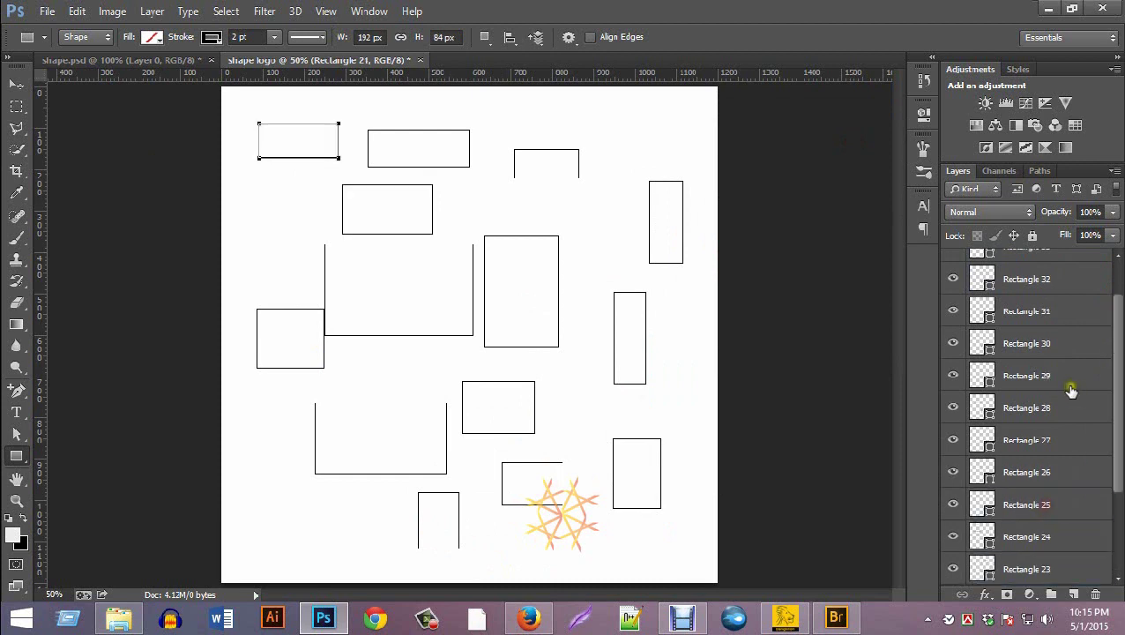
scroll(1071, 390, up, 5)
click(1057, 266)
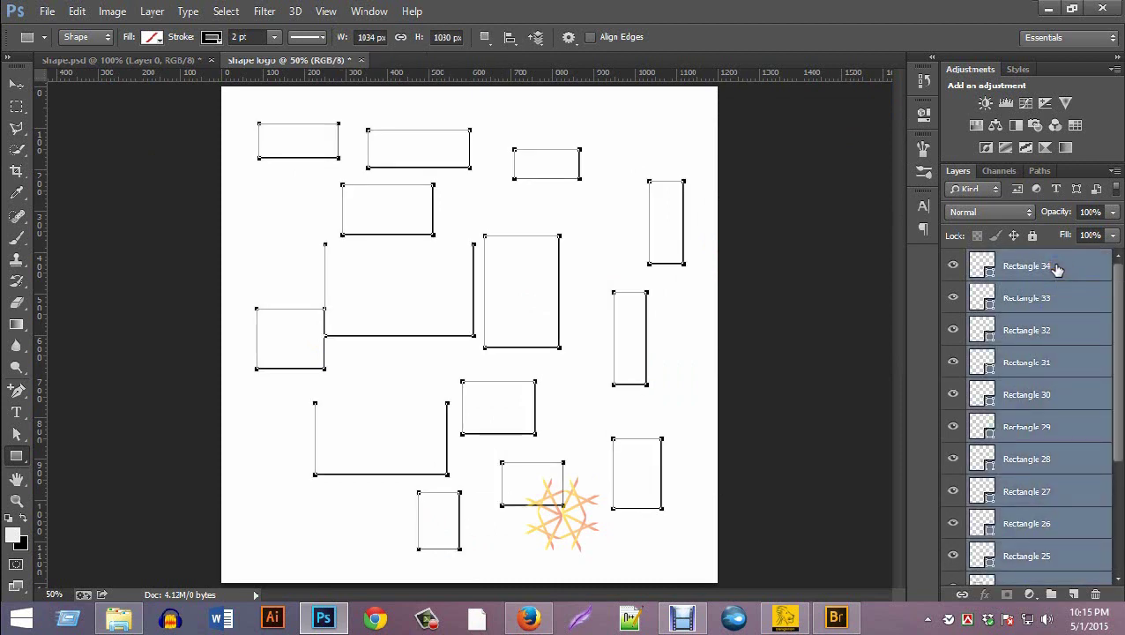
key(ctrl+e)
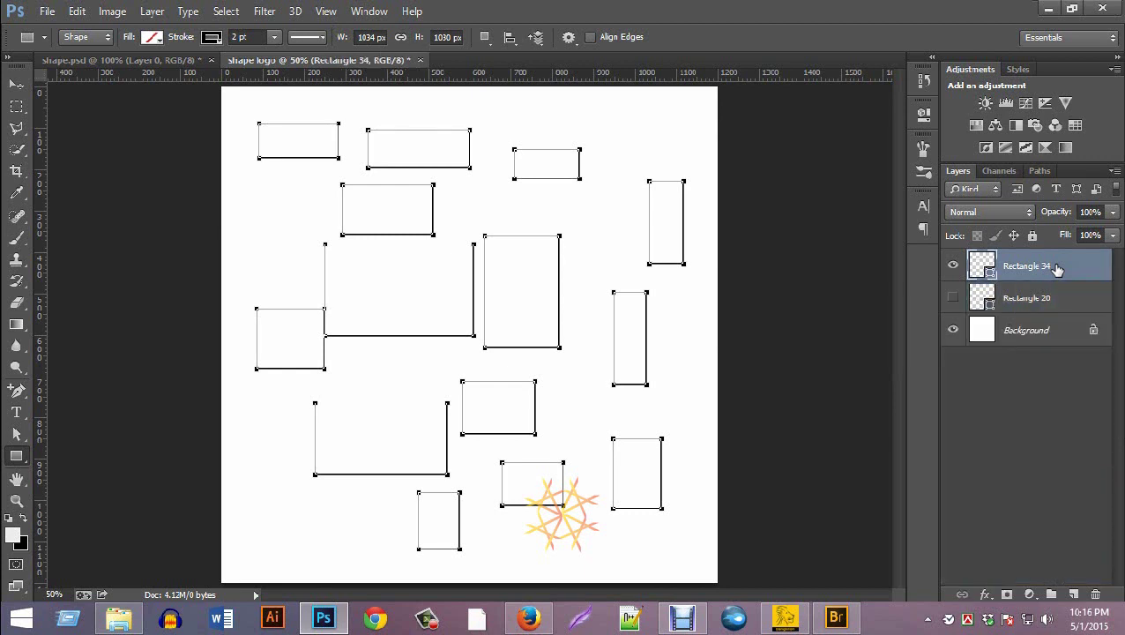
click(954, 266)
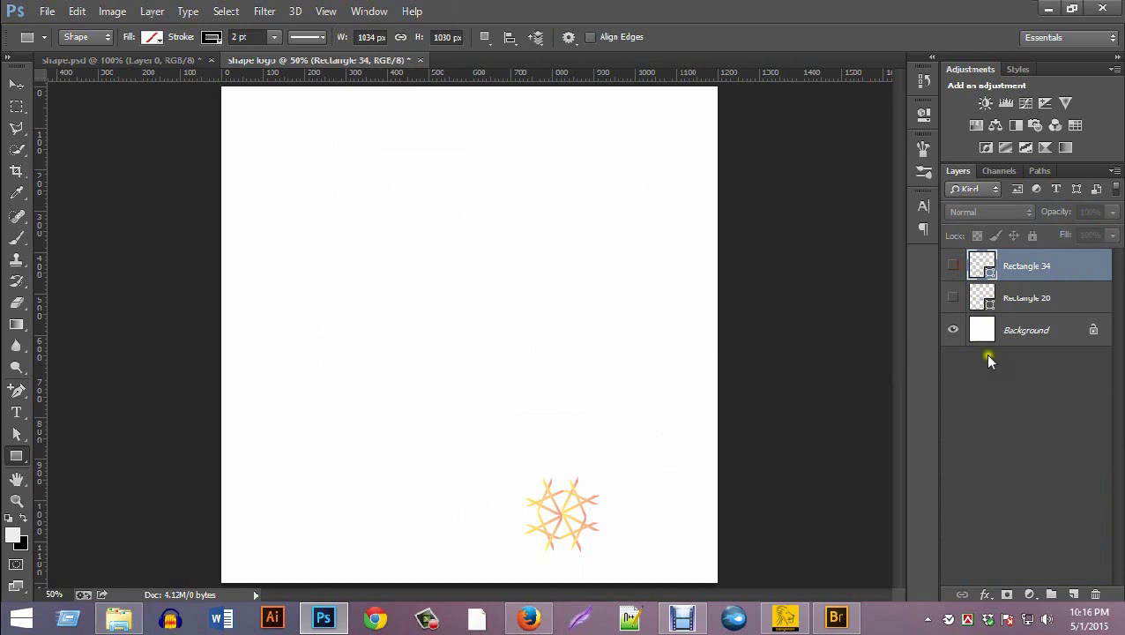
Add a new layer and marquee-select four spaced horizontal strips, nearly as wide as the canvas, across its upper half.
click(1074, 592)
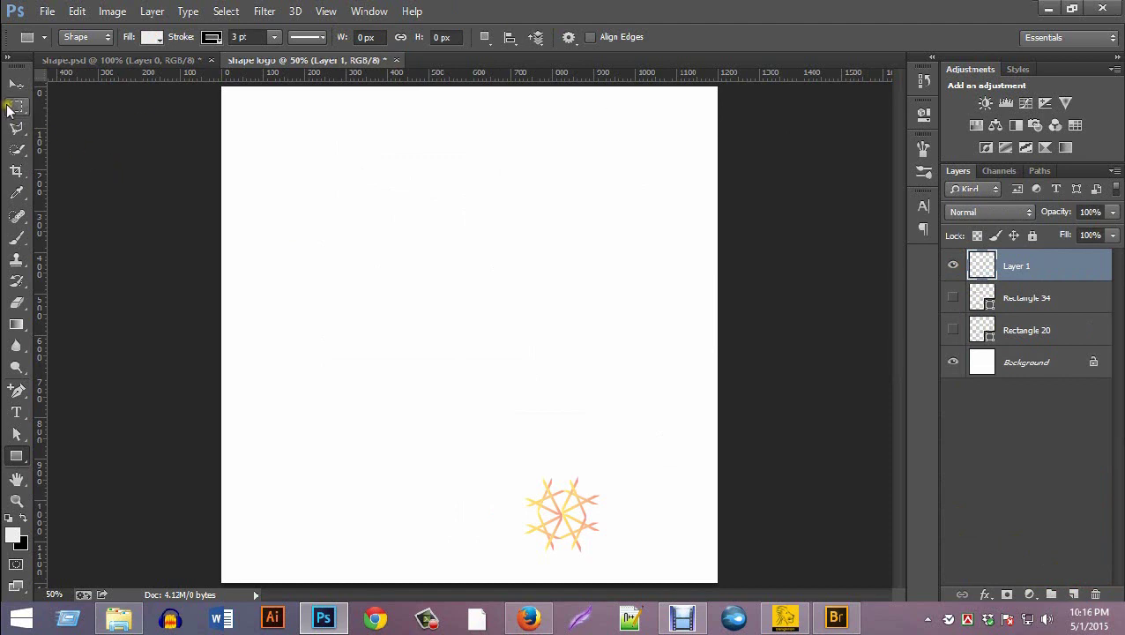
drag(9, 108, 155, 105)
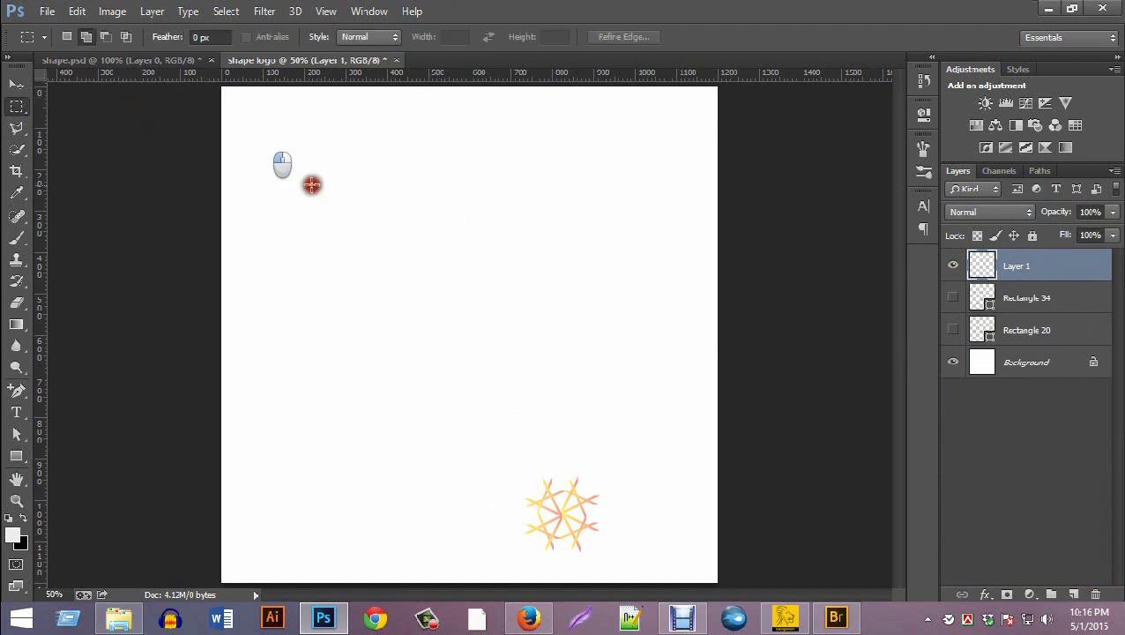
drag(226, 137, 709, 160)
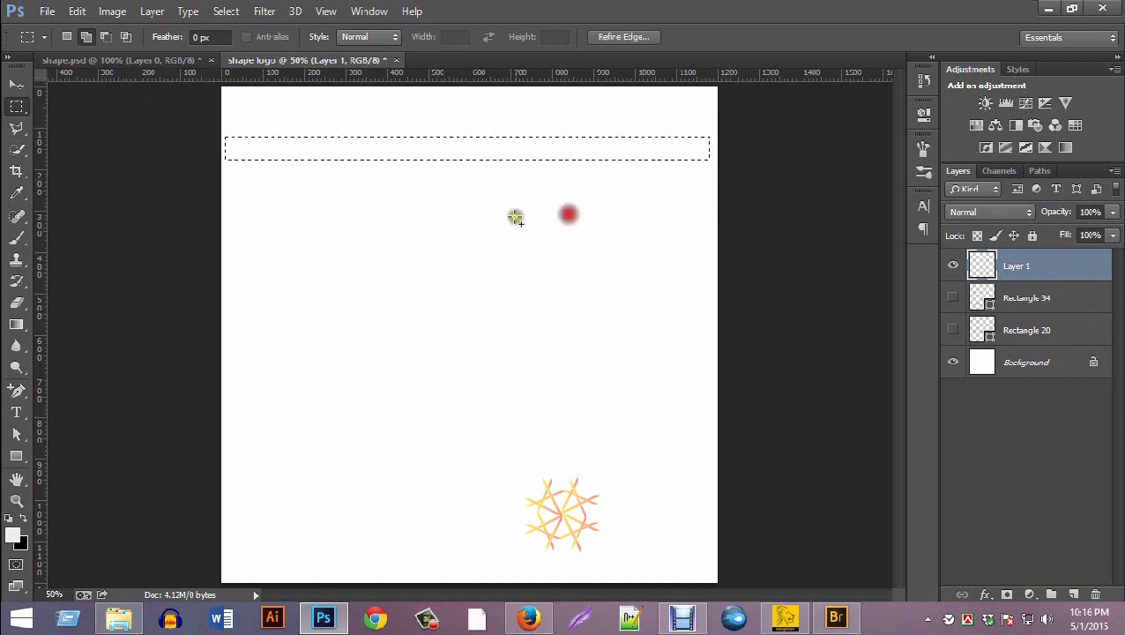
drag(251, 194, 711, 202)
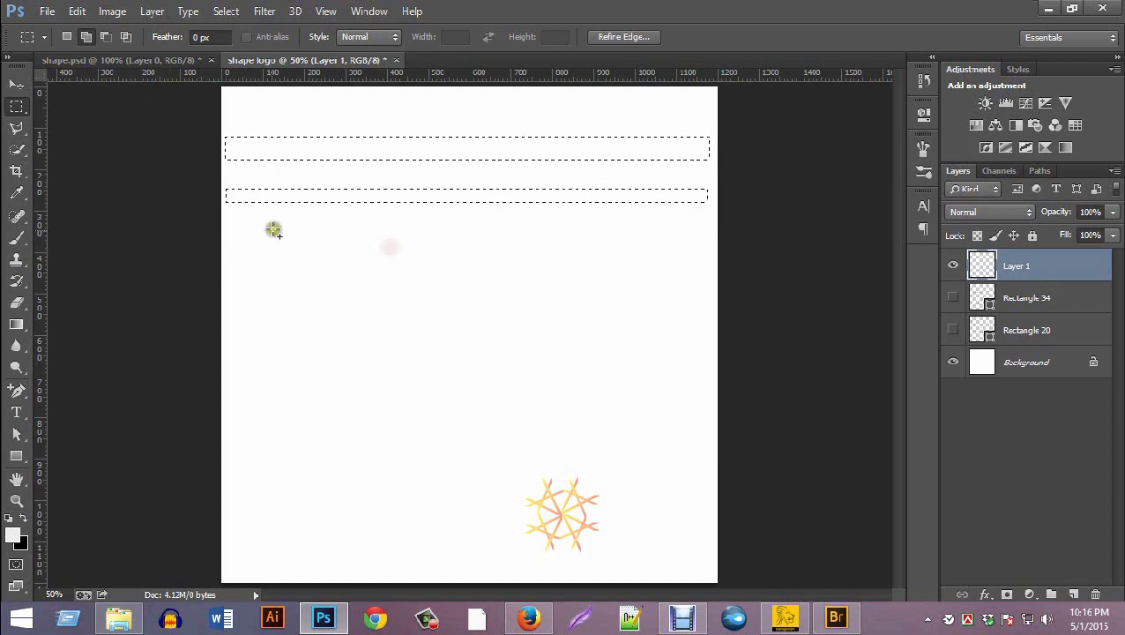
drag(223, 239, 709, 254)
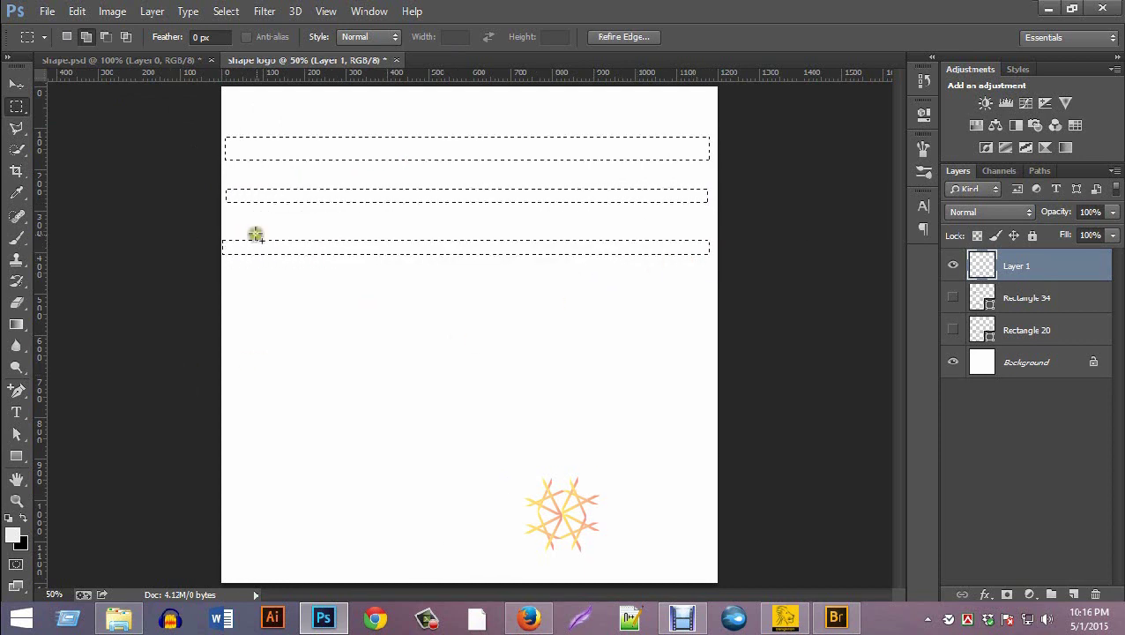
drag(226, 286, 705, 300)
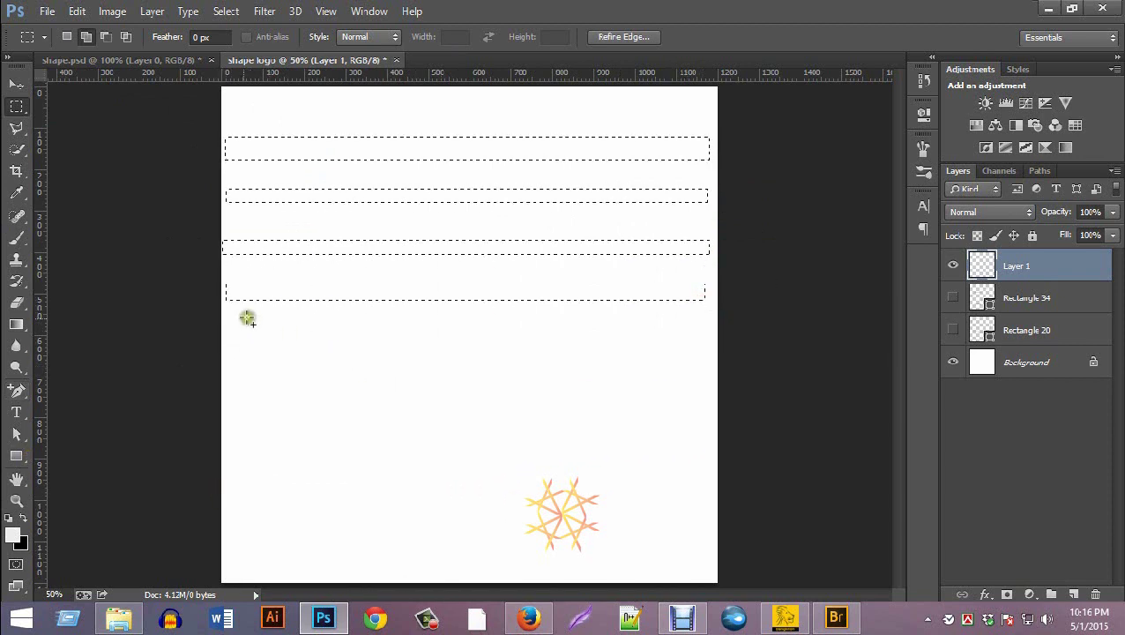
Add a fifth horizontal strip to the selection just below the fourth, undoing the first attempt and redrawing it much thinner.
mouse_move(281, 331)
mouse_down()
mouse_move(595, 344)
mouse_move(710, 335)
mouse_up()
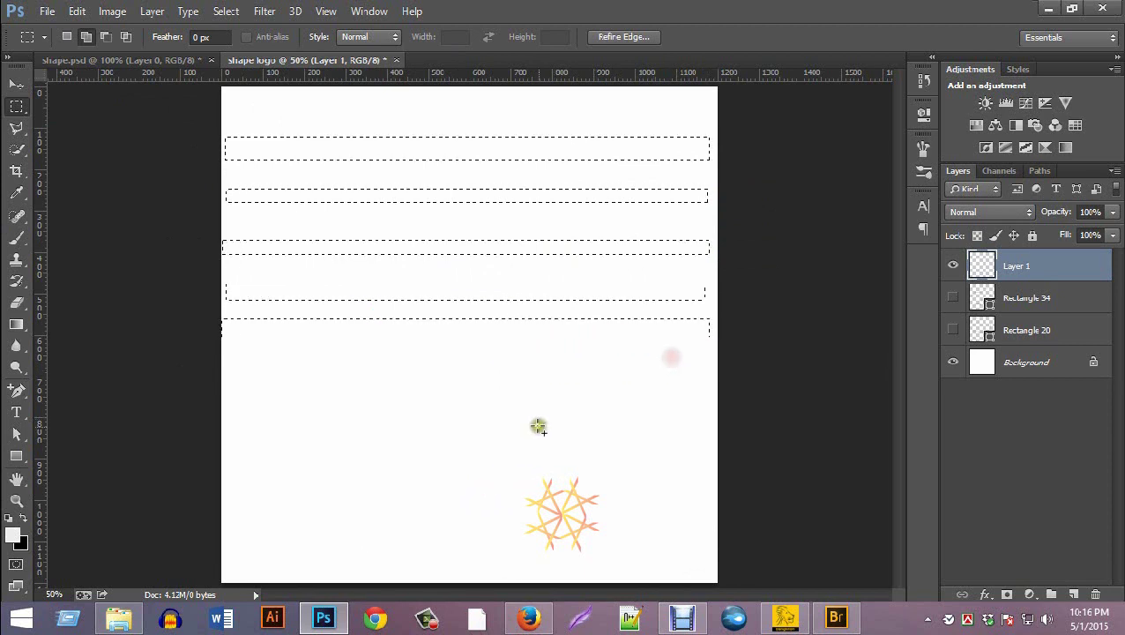
key(ctrl+z)
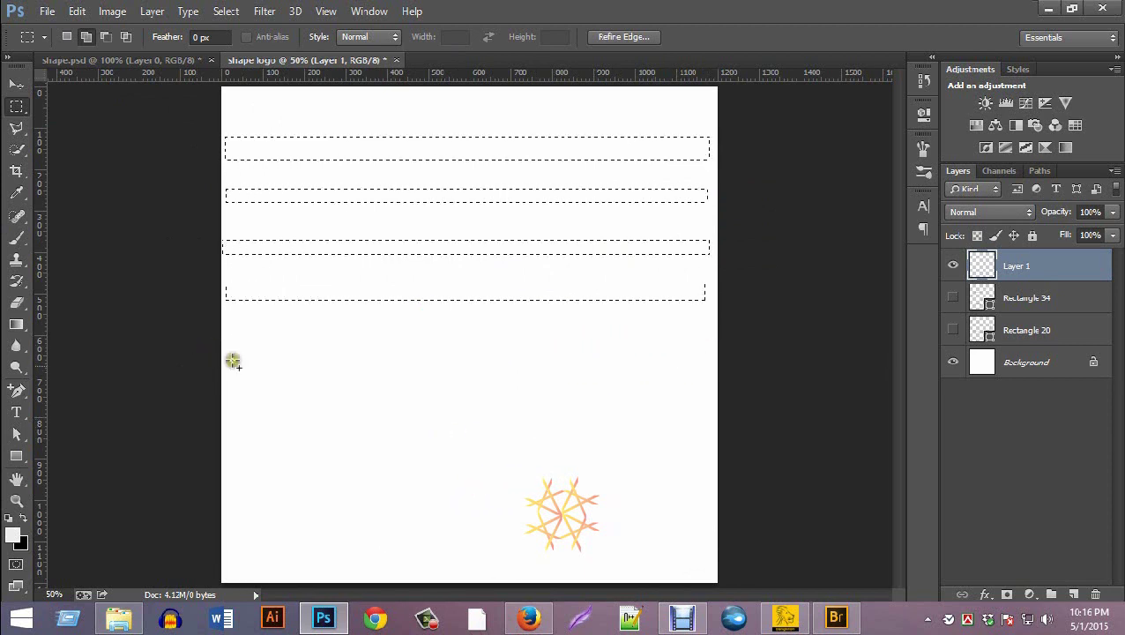
drag(247, 318, 712, 320)
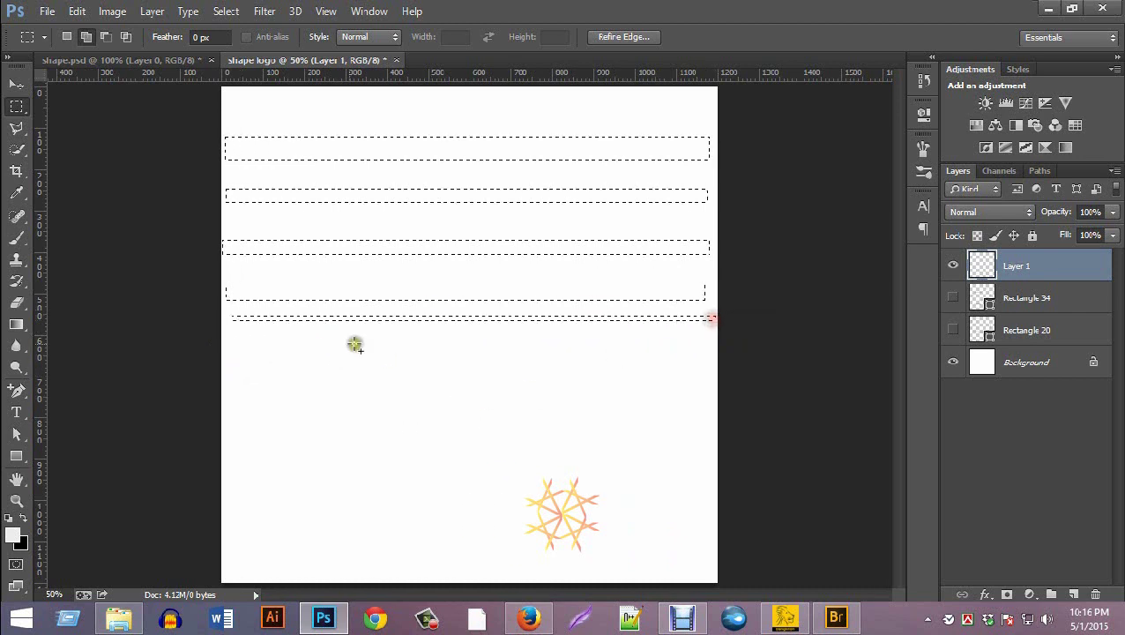
Add a sixth, nearly canvas-wide strip to the selection just below mid-canvas, fill all six strips with black, and deselect.
drag(229, 369, 715, 388)
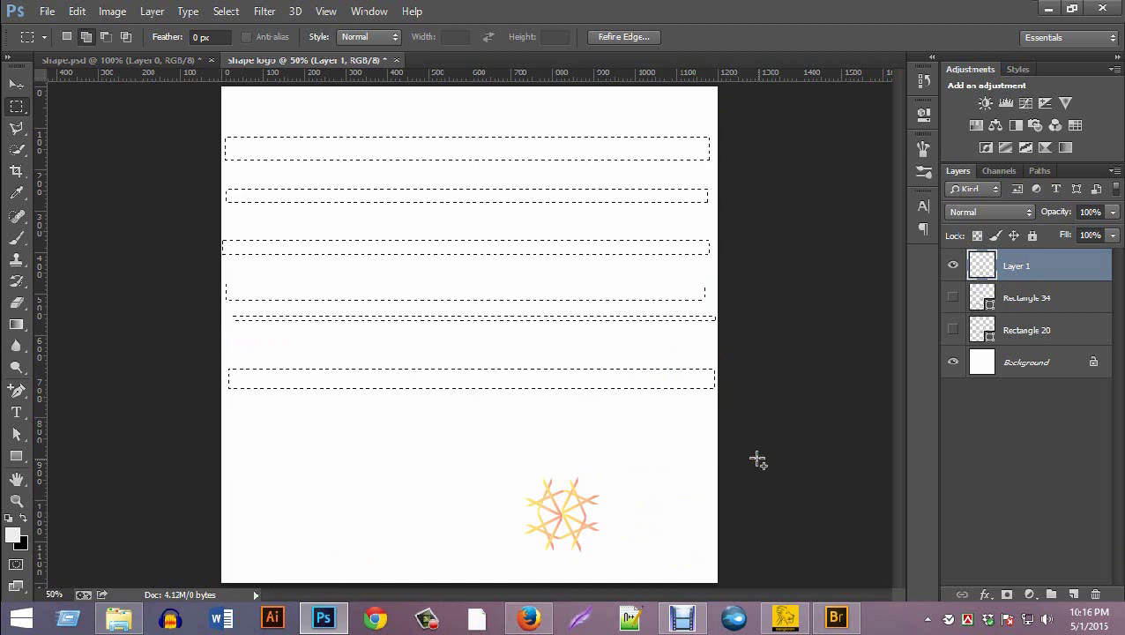
key(alt)
key(alt+BackSpace)
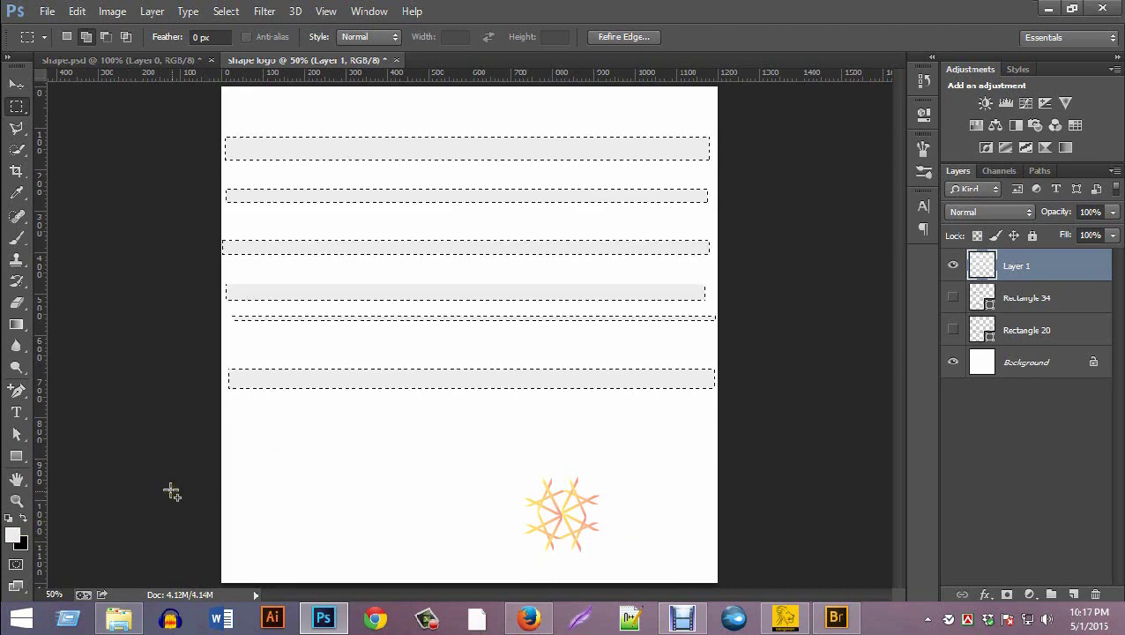
key(ctrl+BackSpace)
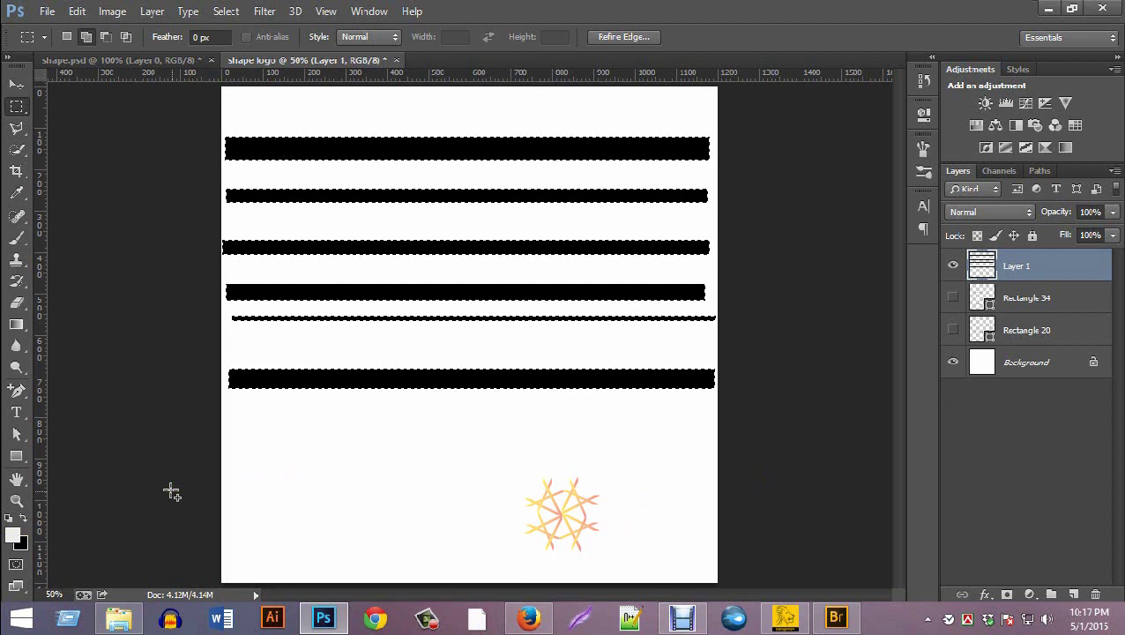
key(ctrl+d)
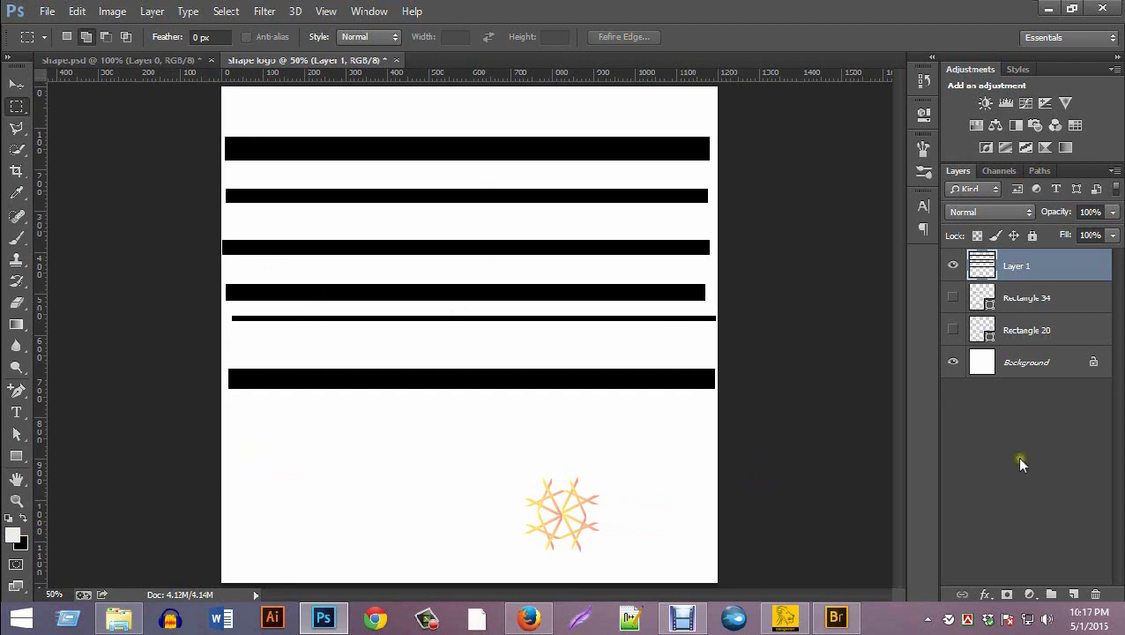
Duplicate the strips layer, rotate the copy 90° so its strips run vertically, and hide the original Layer 1.
key(ctrl+j)
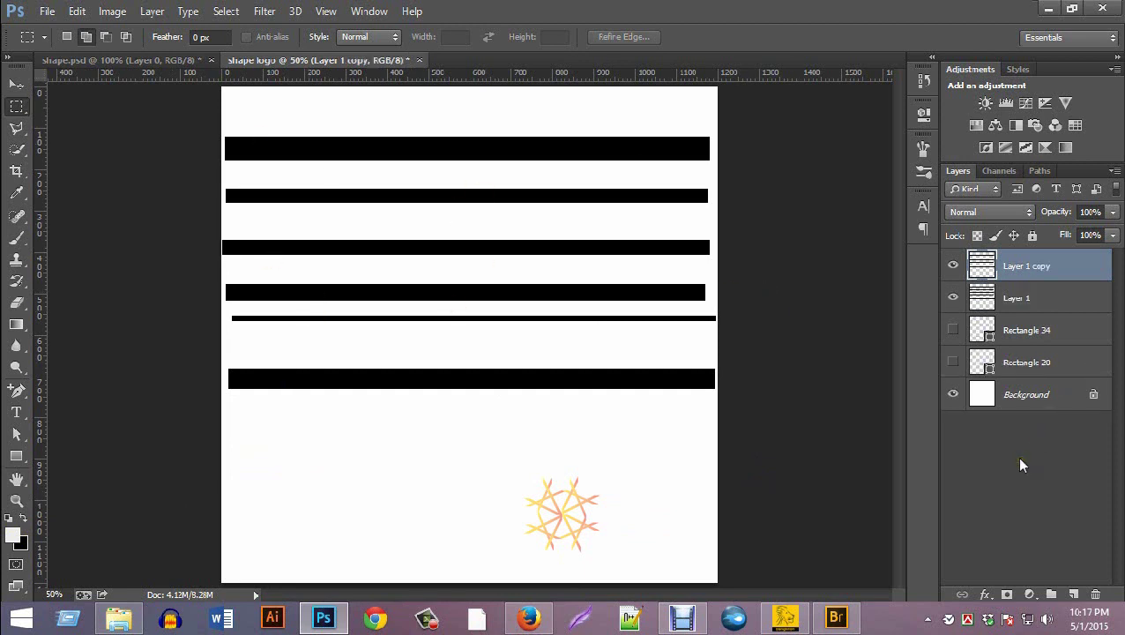
key(ctrl+t)
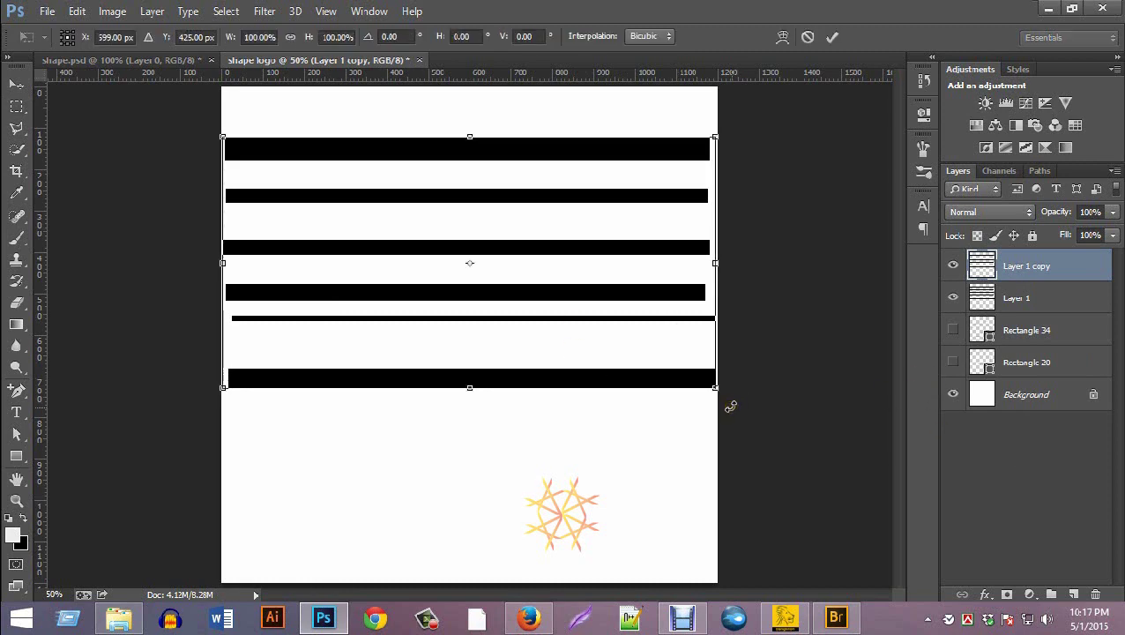
drag(731, 406, 292, 501)
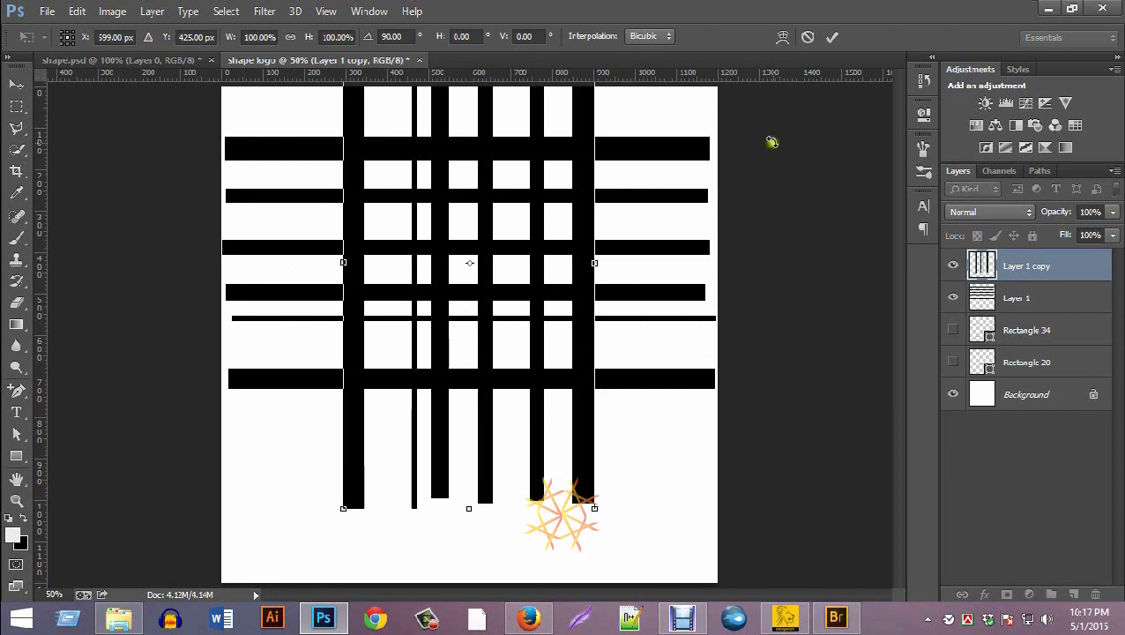
click(833, 37)
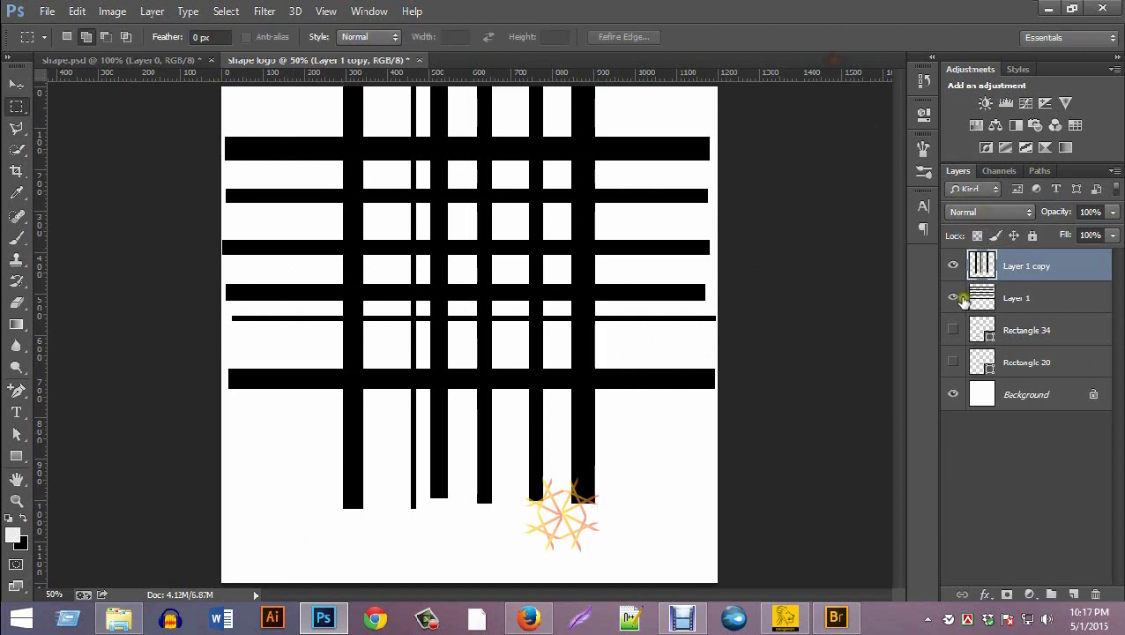
click(953, 299)
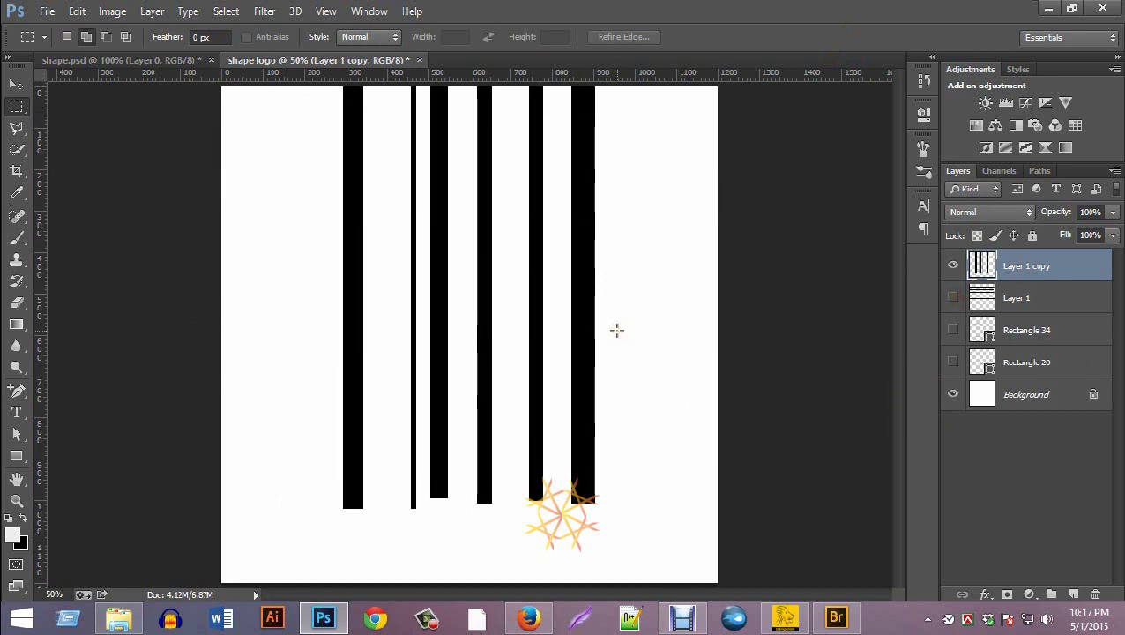
Move the vertical strips of Layer 1 copy down about 125 px so they end just above the canvas's lower edge.
key(ctrl+minus)
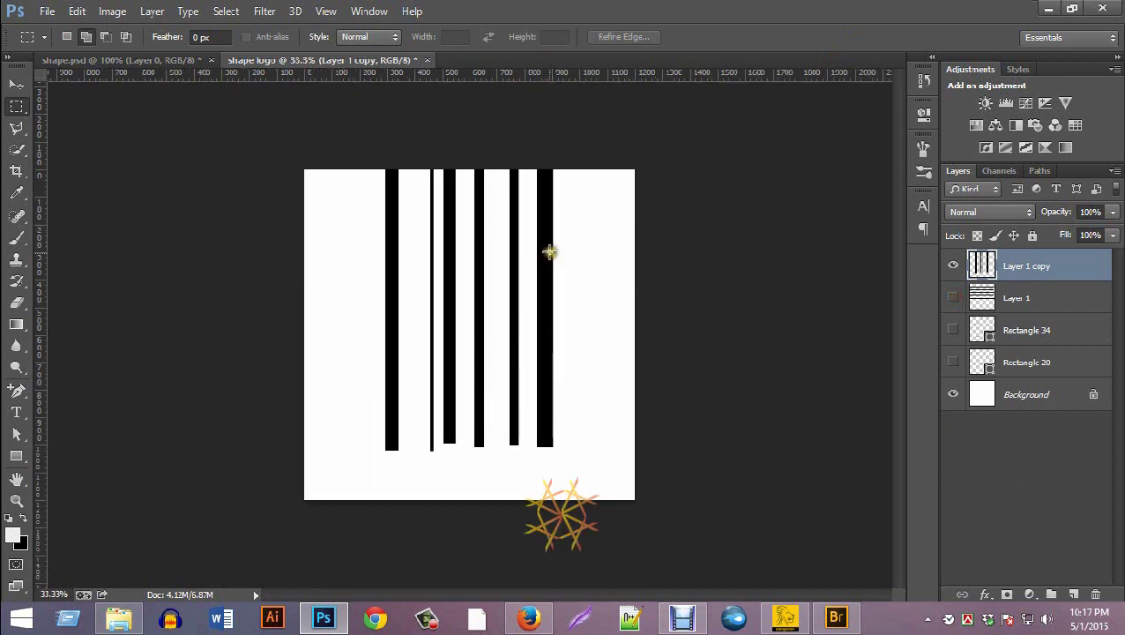
key(v)
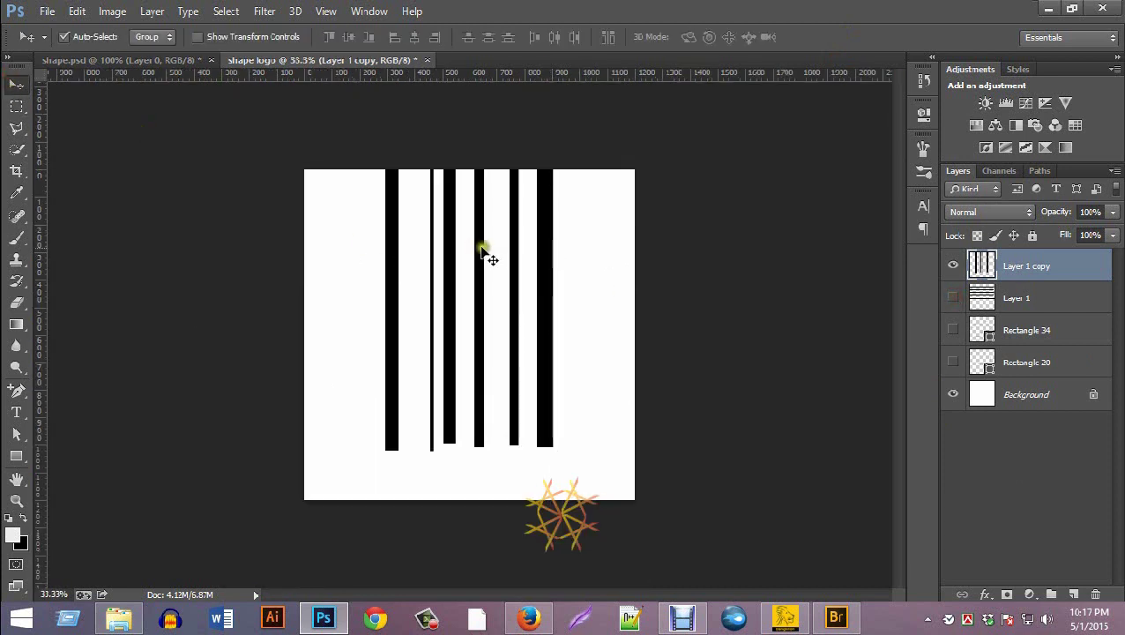
drag(481, 250, 475, 281)
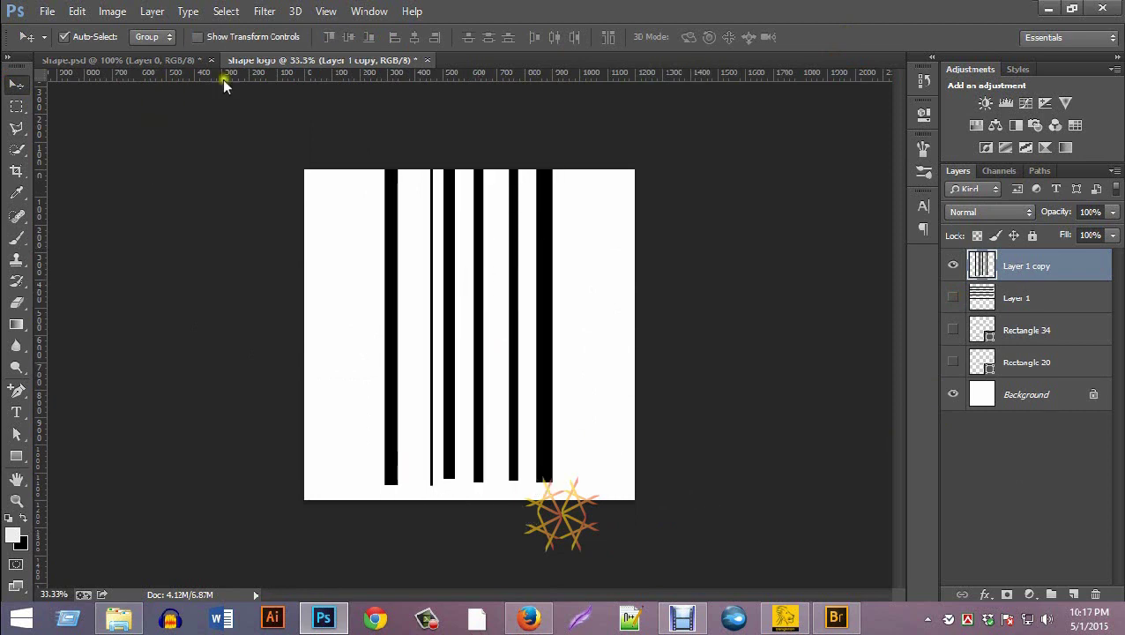
Apply the Polar Coordinates distortion to the vertical strips in Layer 1 copy with the Rectangular to Polar option.
click(267, 10)
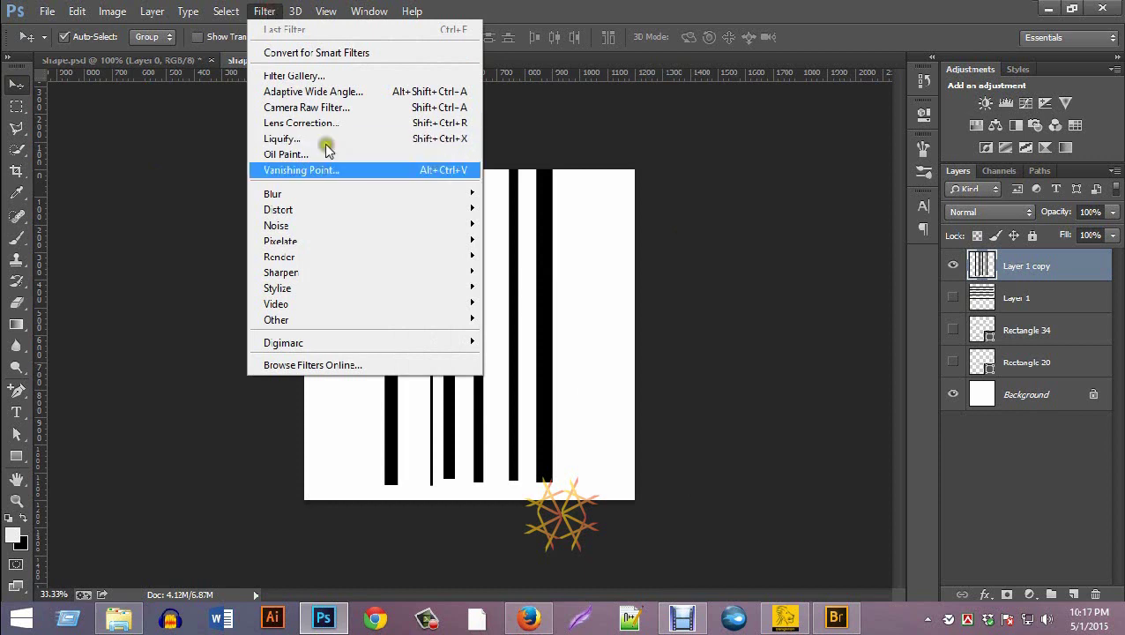
mouse_move(334, 210)
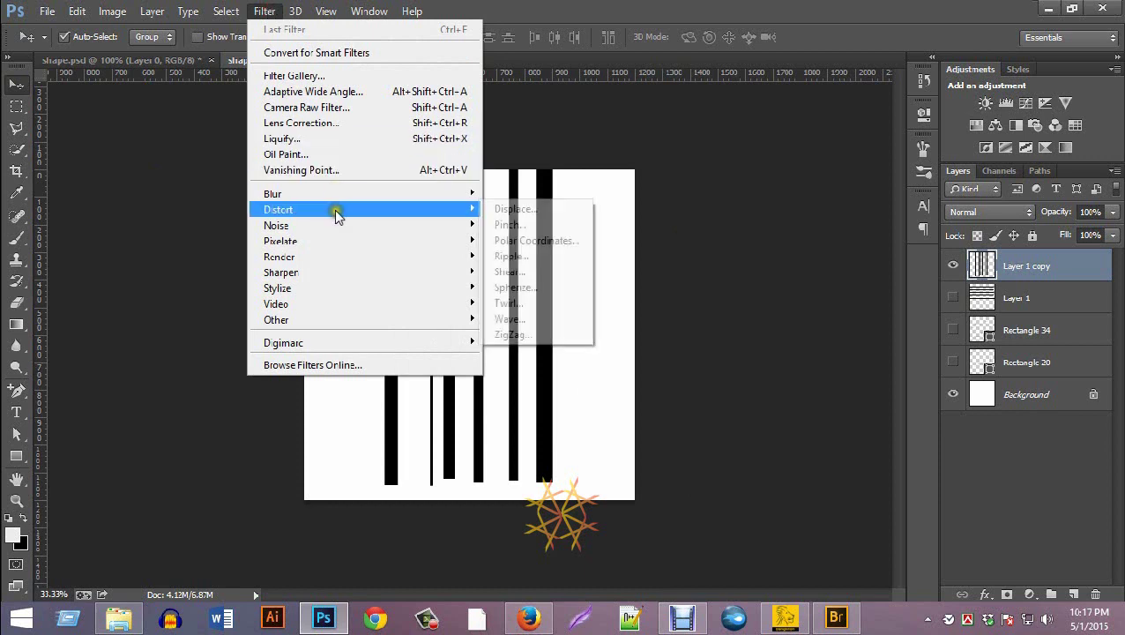
click(554, 241)
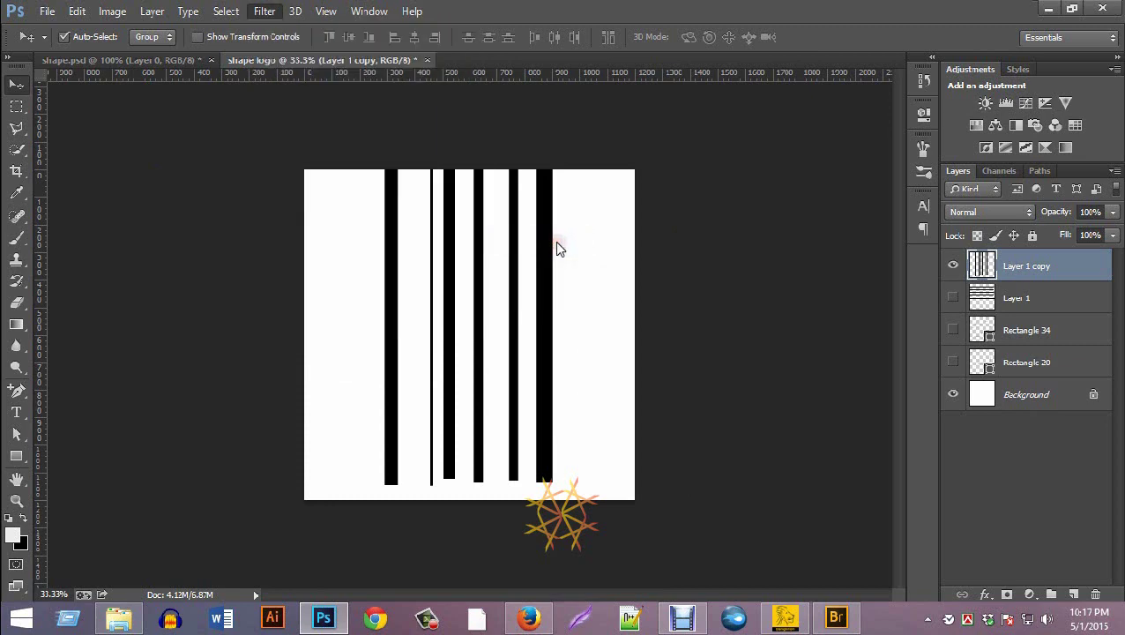
drag(490, 104, 567, 32)
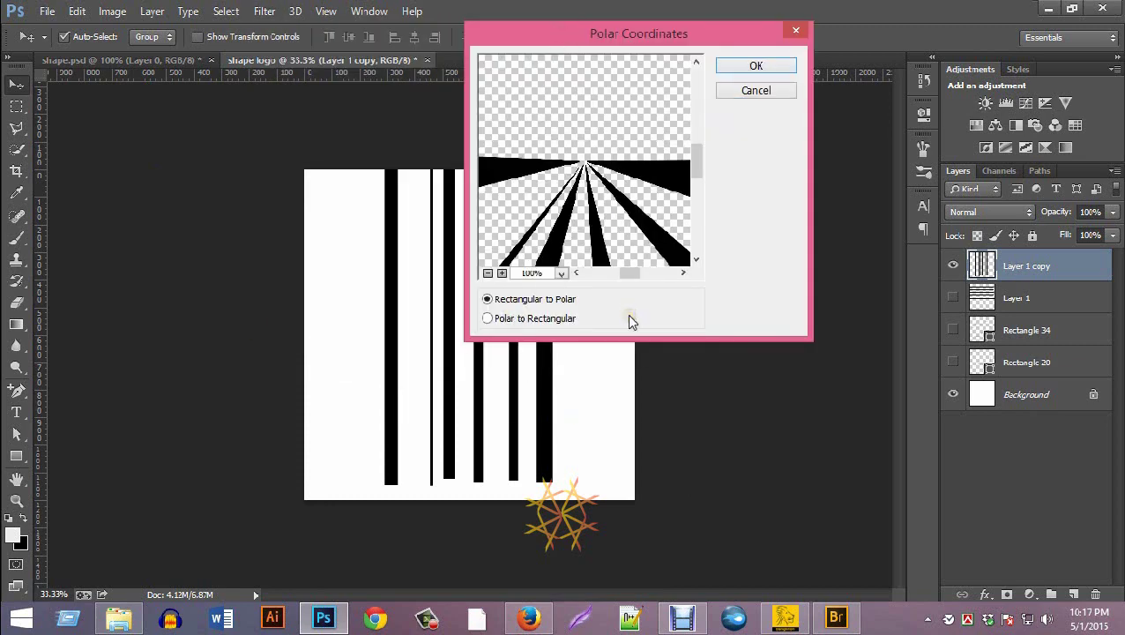
click(487, 274)
click(487, 274)
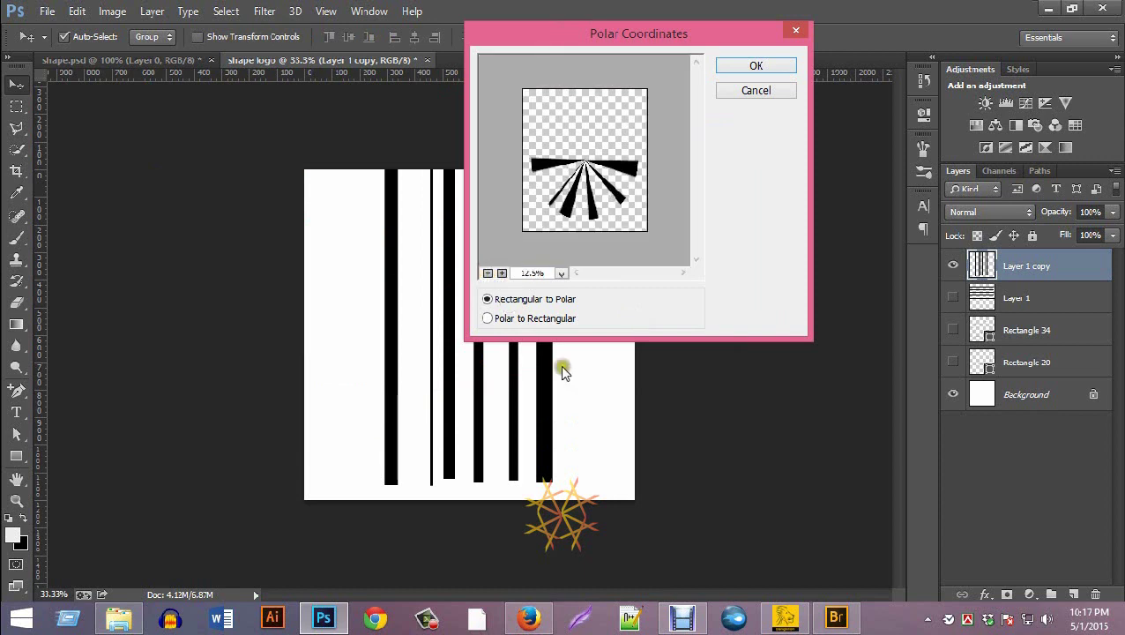
click(758, 68)
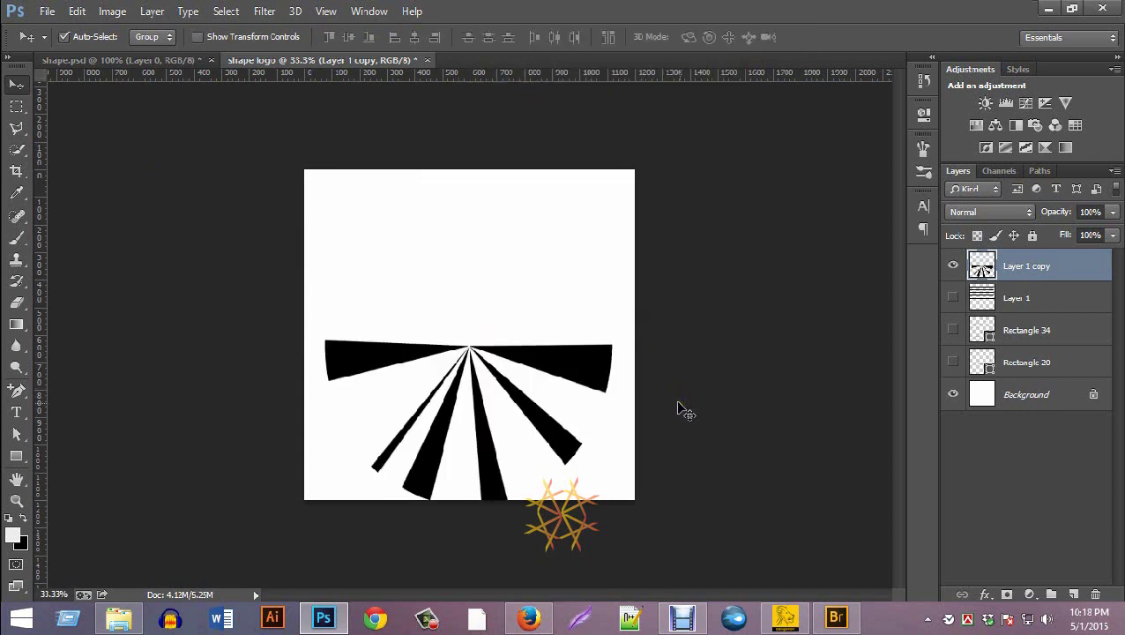
Enlarge the fan of rays past the side and lower canvas edges, keeping their origin near the canvas centre.
key(ctrl+t)
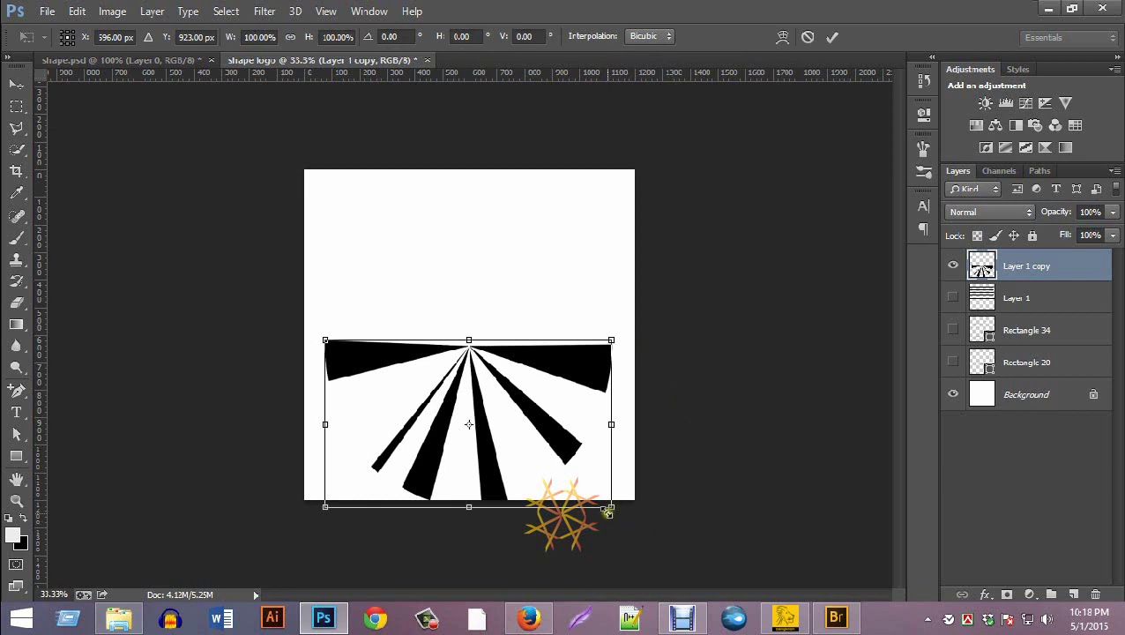
drag(611, 507, 642, 524)
drag(469, 524, 465, 561)
drag(469, 286, 470, 336)
key(Return)
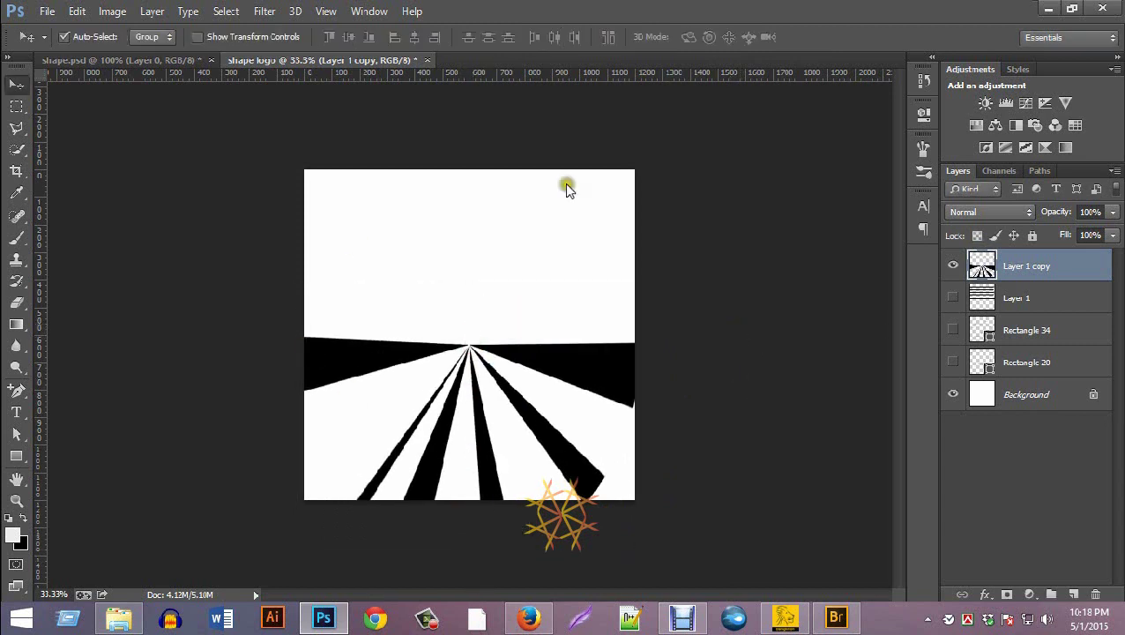
Show Layer 1 instead of Layer 1 copy and apply Polar Coordinates, Rectangular to Polar, to its horizontal strips.
click(954, 264)
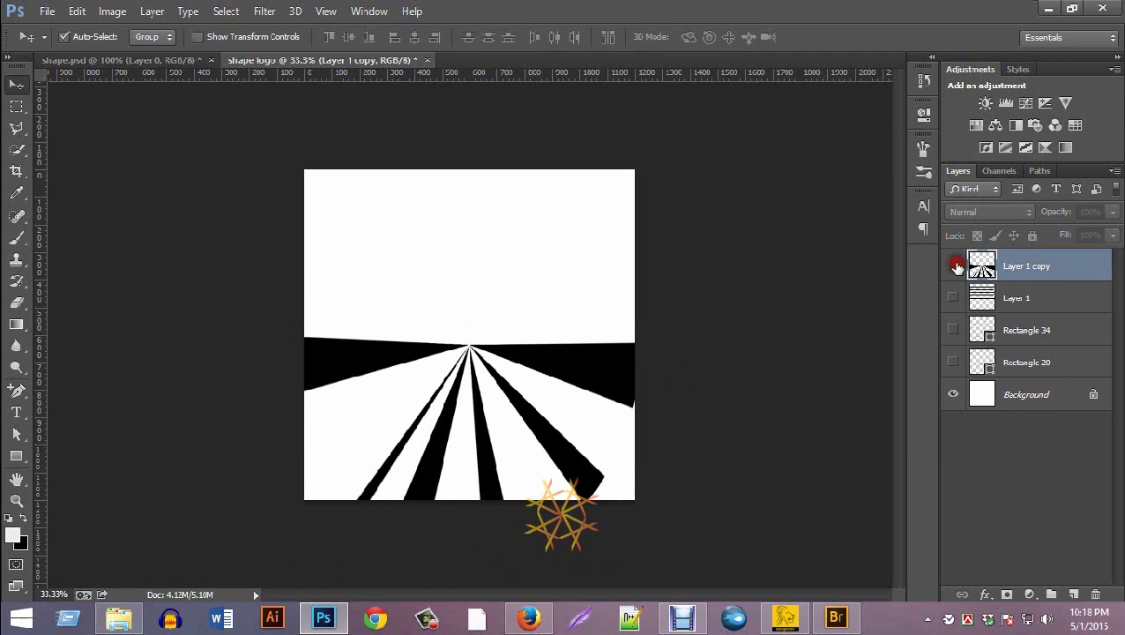
click(1019, 296)
click(953, 297)
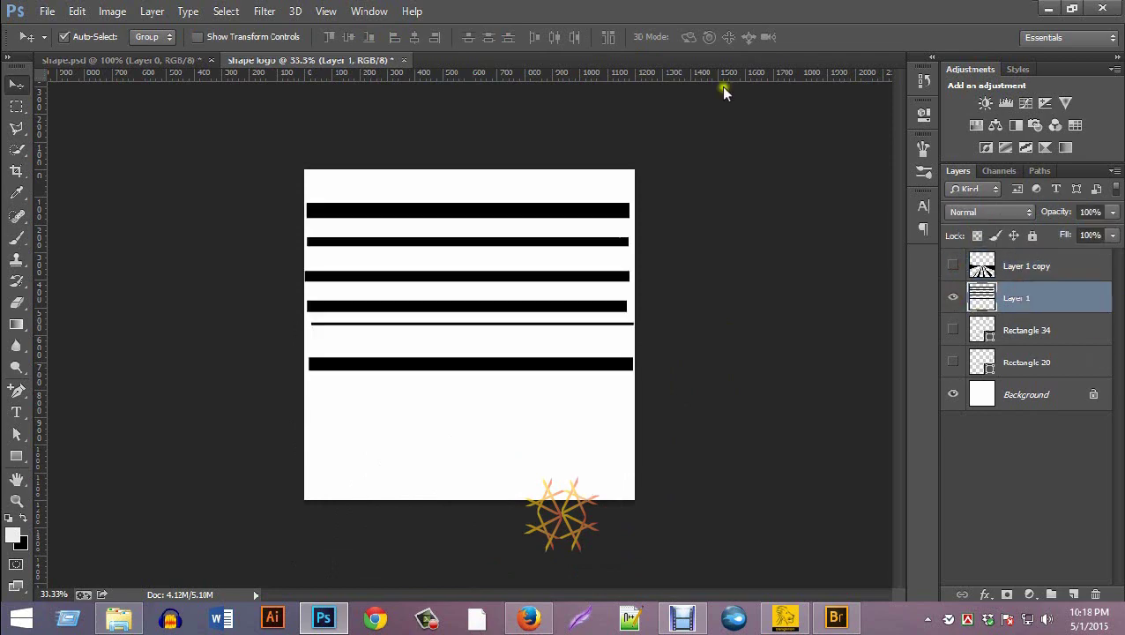
click(265, 10)
mouse_move(301, 209)
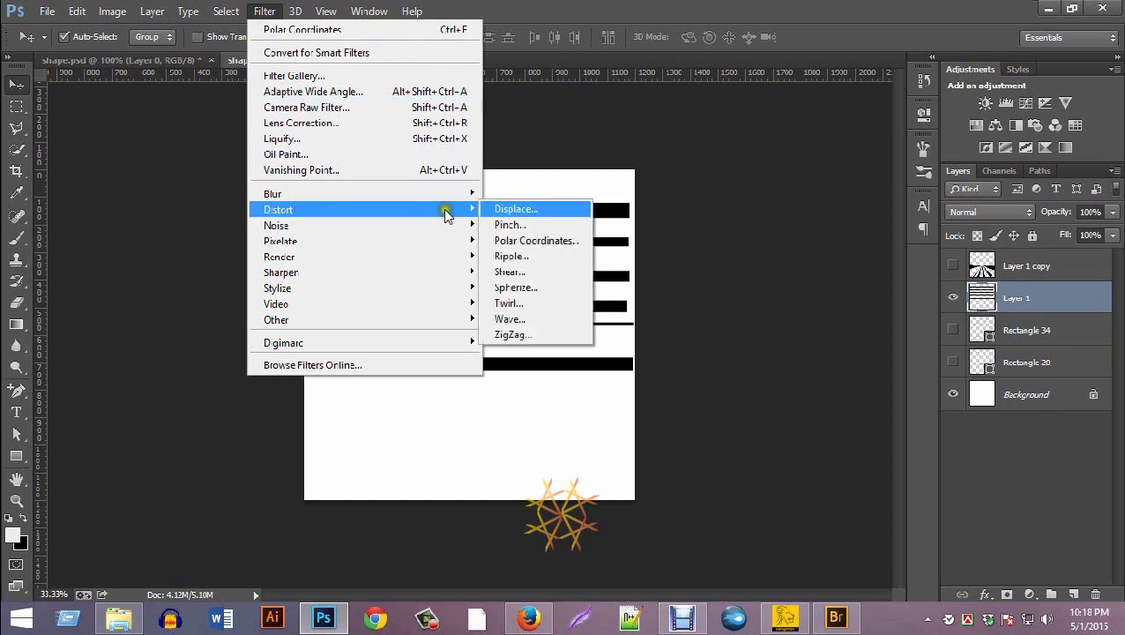
click(556, 245)
drag(569, 39, 680, 34)
click(596, 270)
click(597, 270)
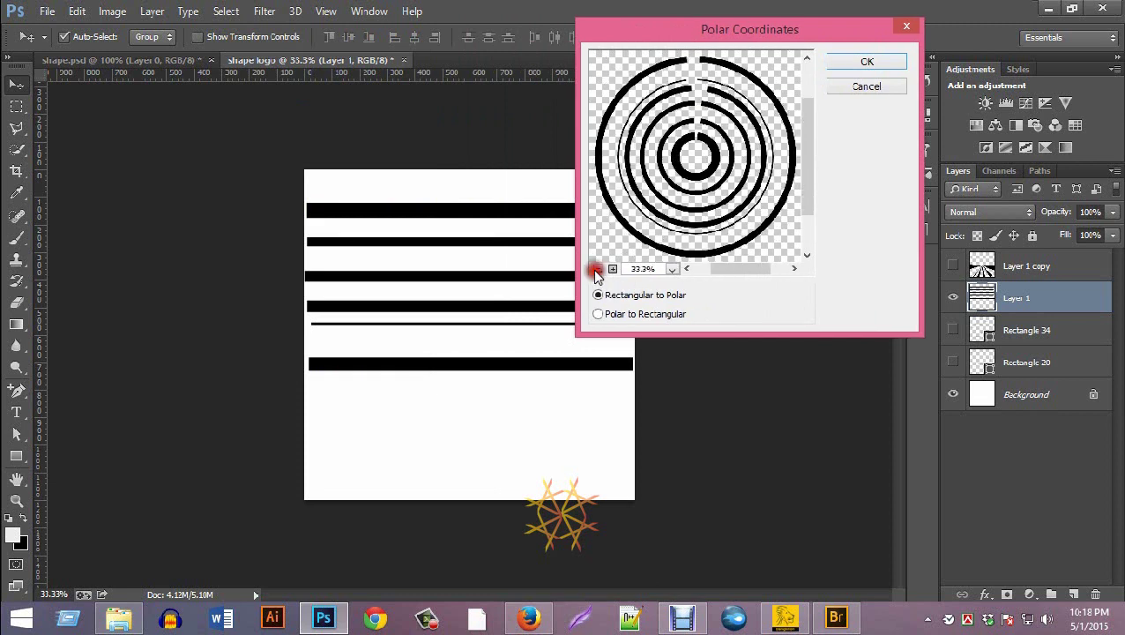
click(868, 64)
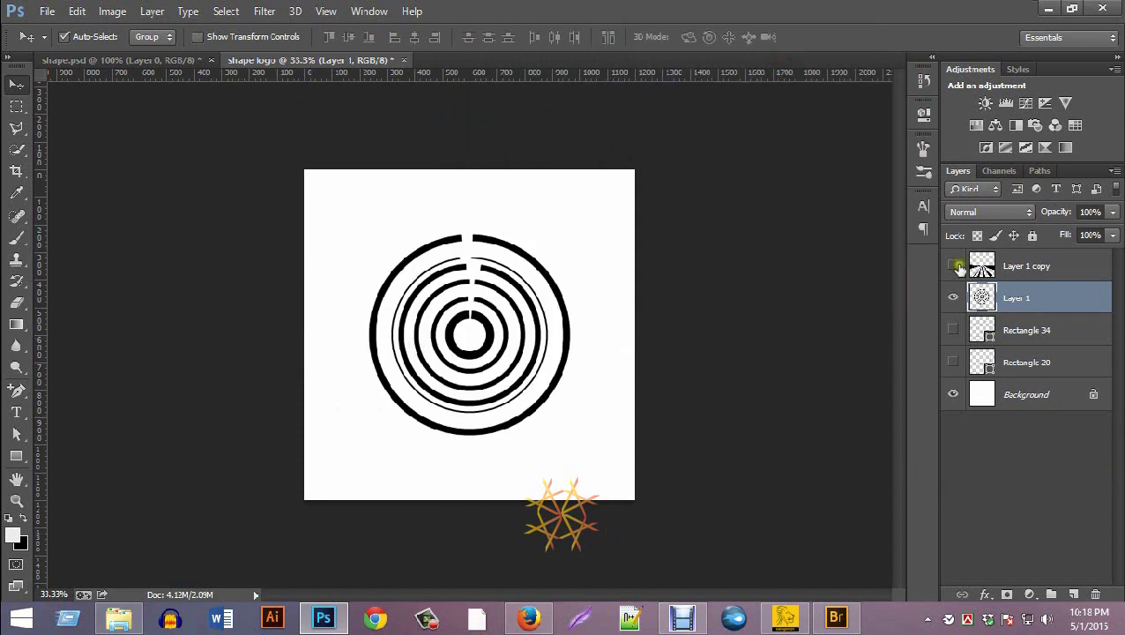
Show Rectangle 34 instead of Layer 1, rasterize it, and apply Polar Coordinates with Rectangular to Polar to its outlined rectangles.
click(952, 297)
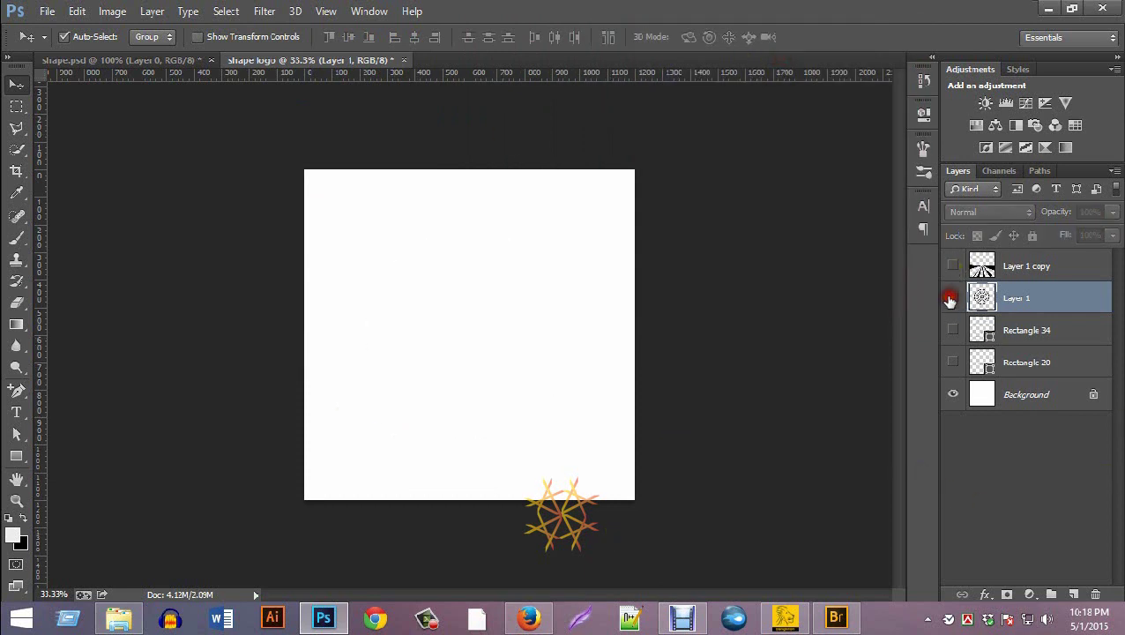
click(1034, 332)
click(953, 329)
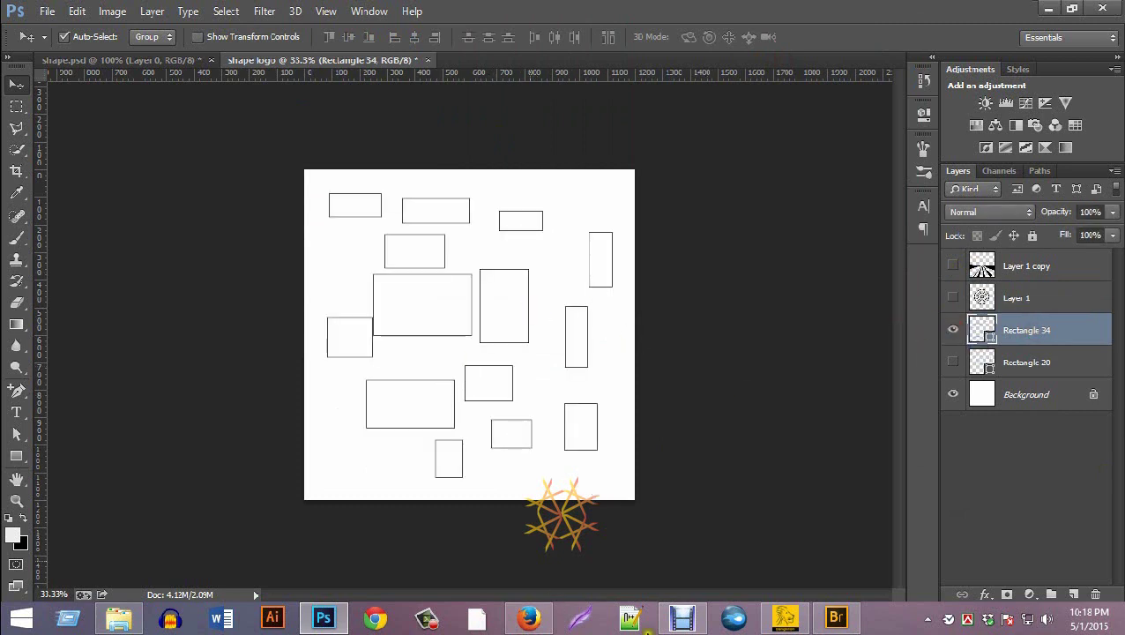
click(255, 13)
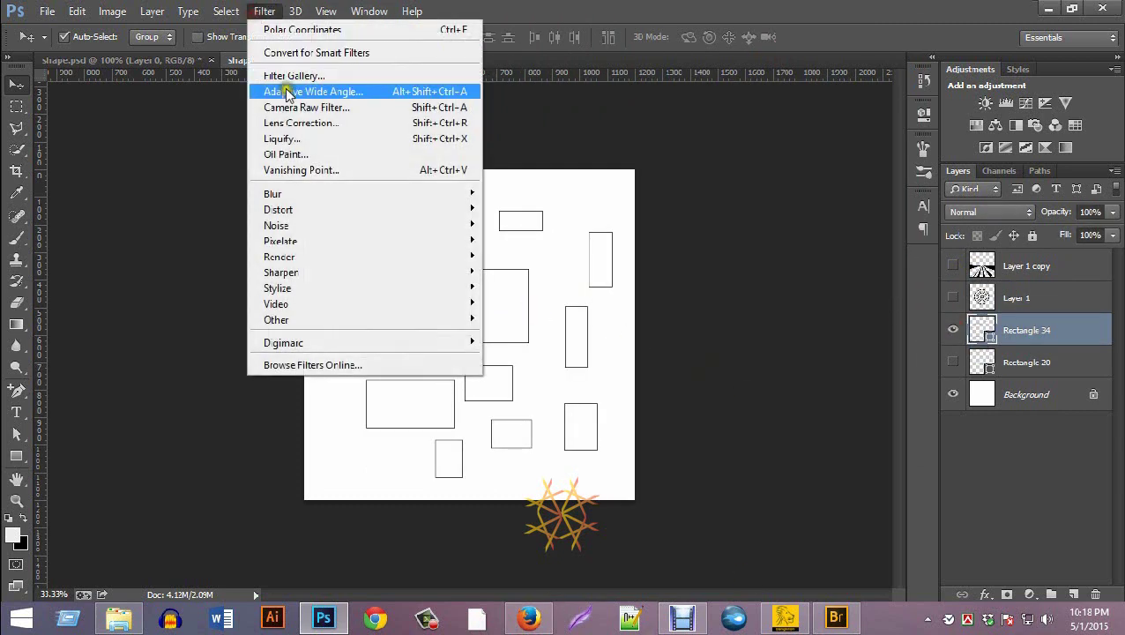
mouse_move(389, 209)
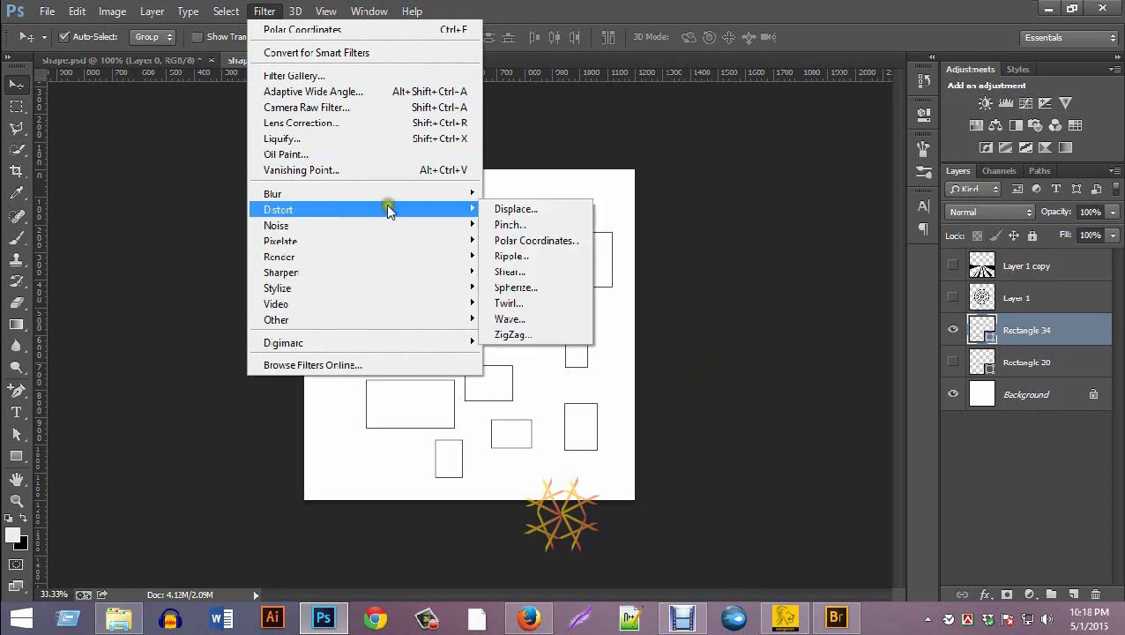
click(540, 241)
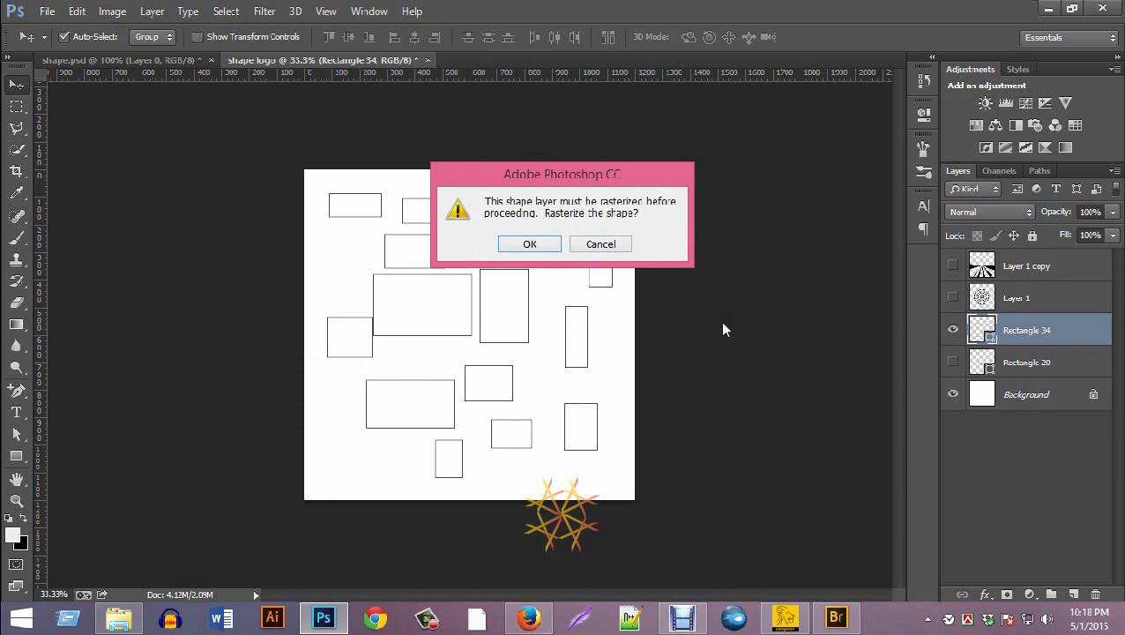
click(529, 244)
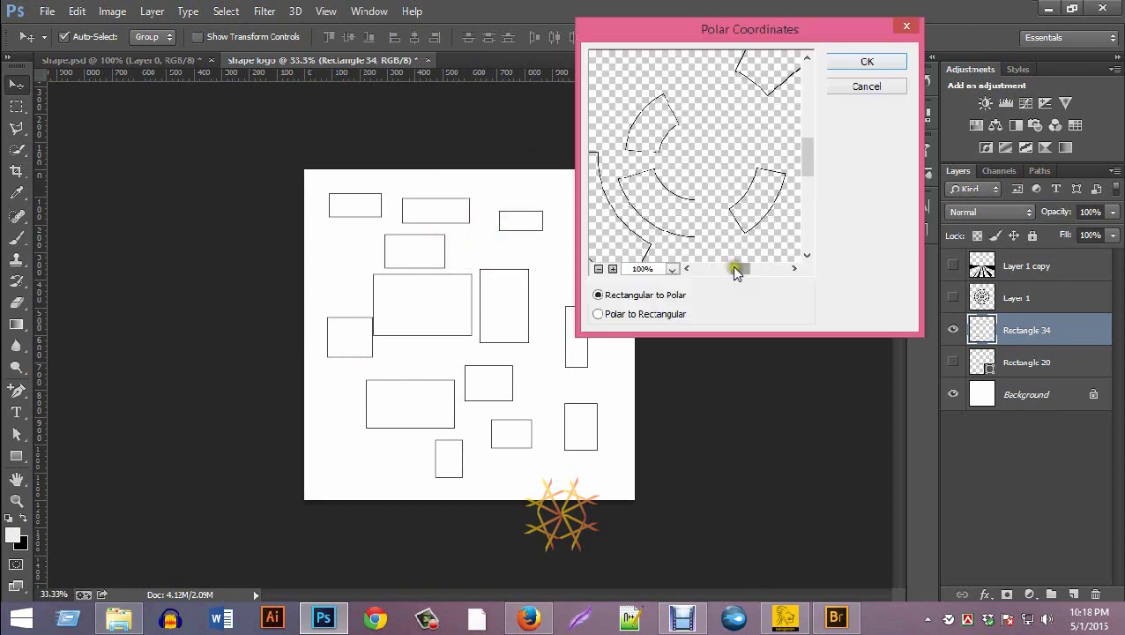
drag(680, 29, 606, 11)
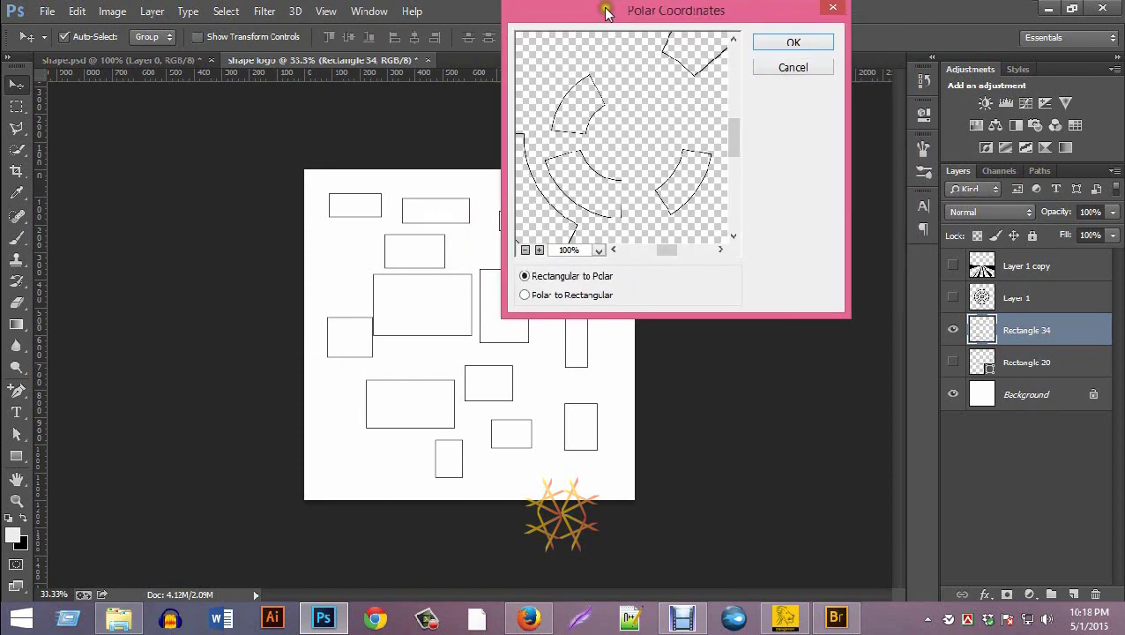
click(521, 250)
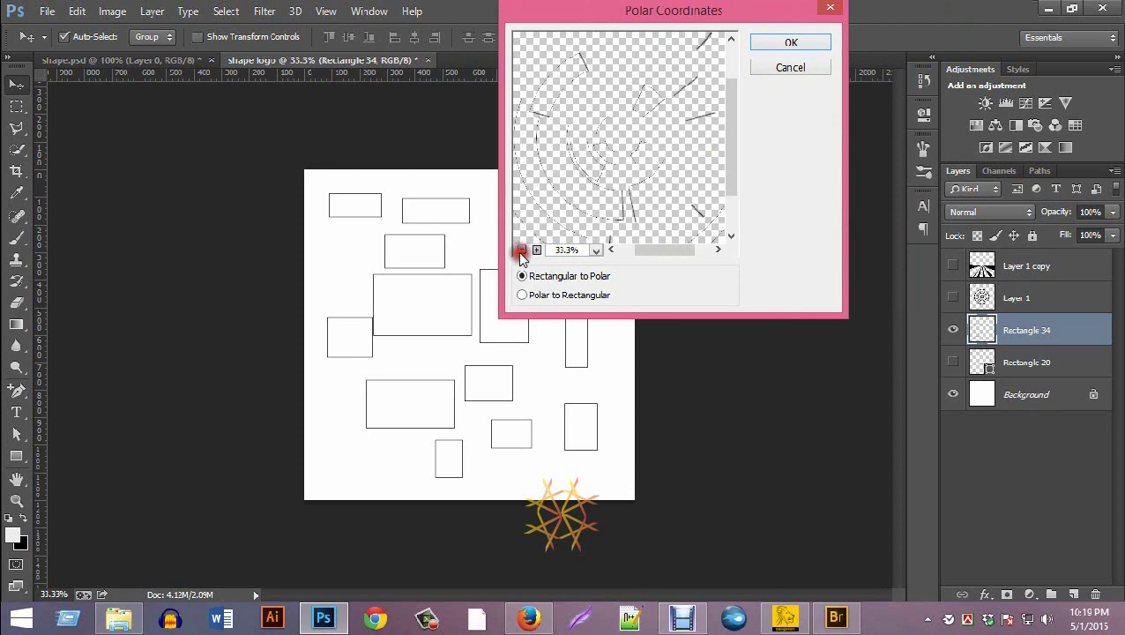
click(522, 251)
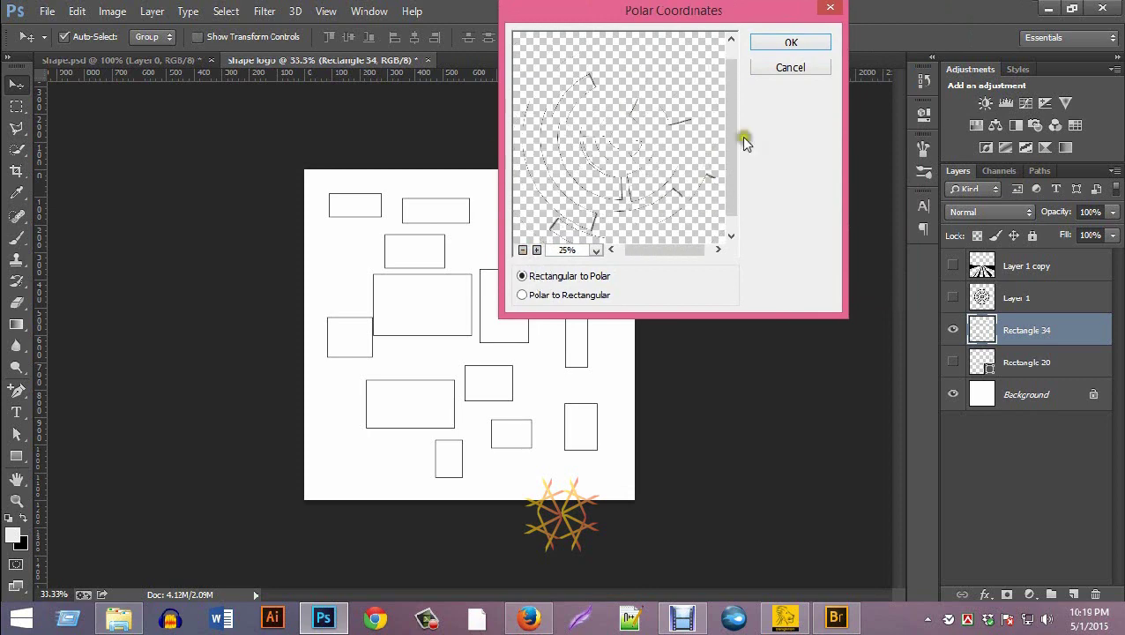
click(792, 43)
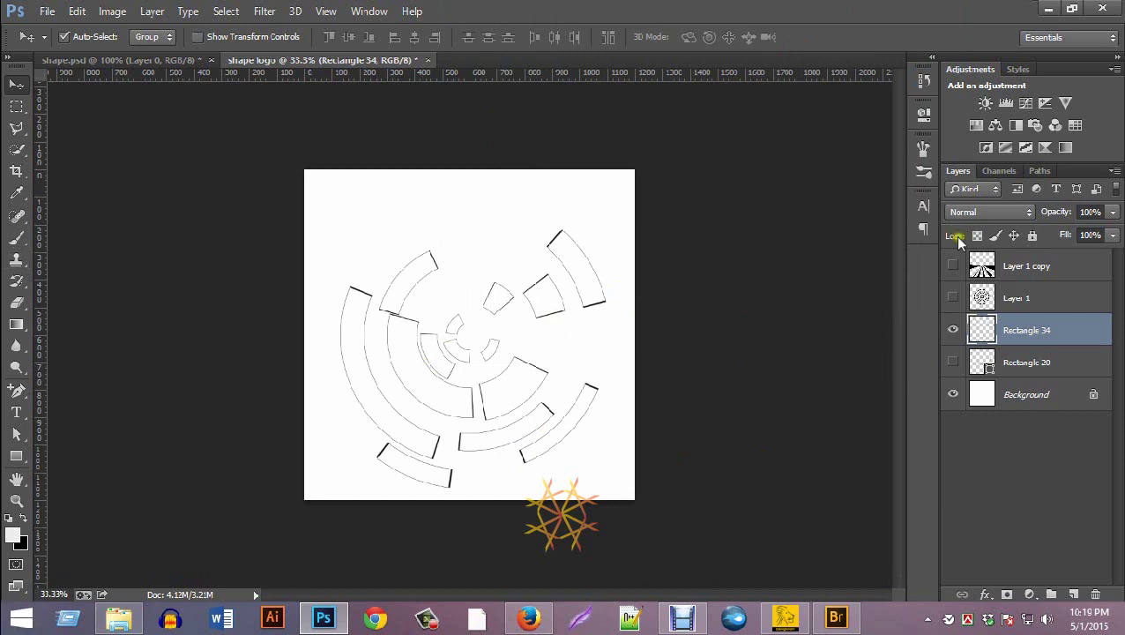
Show Rectangle 20 instead of Rectangle 34, rasterize it, and apply Polar Coordinates with Rectangular to Polar to its outlined rectangles.
click(954, 333)
click(1030, 360)
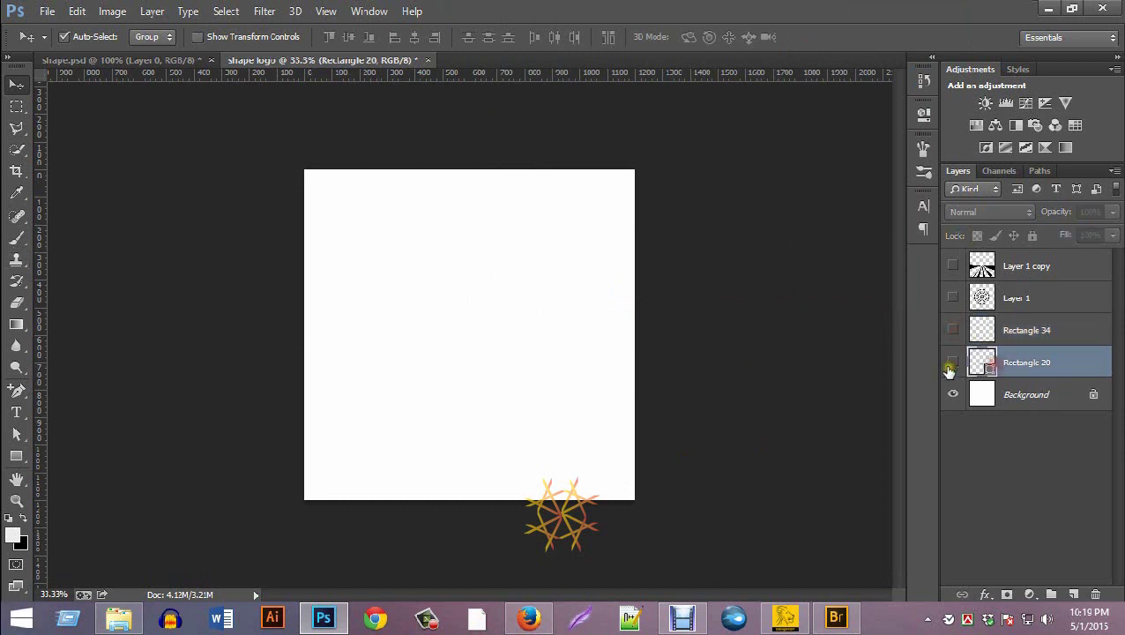
click(952, 362)
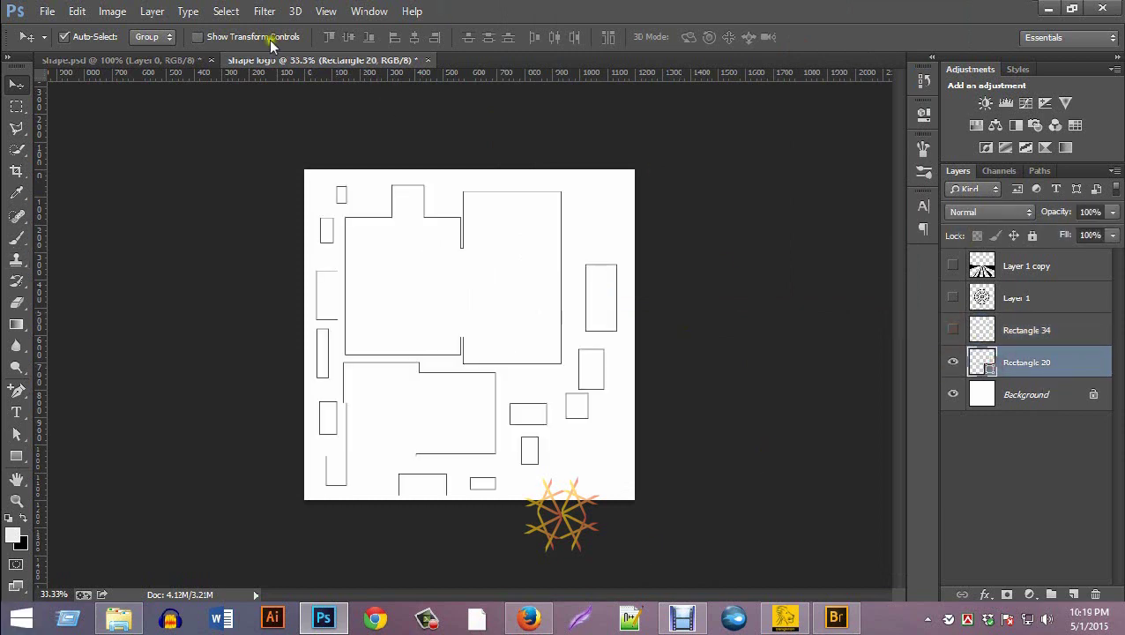
click(266, 11)
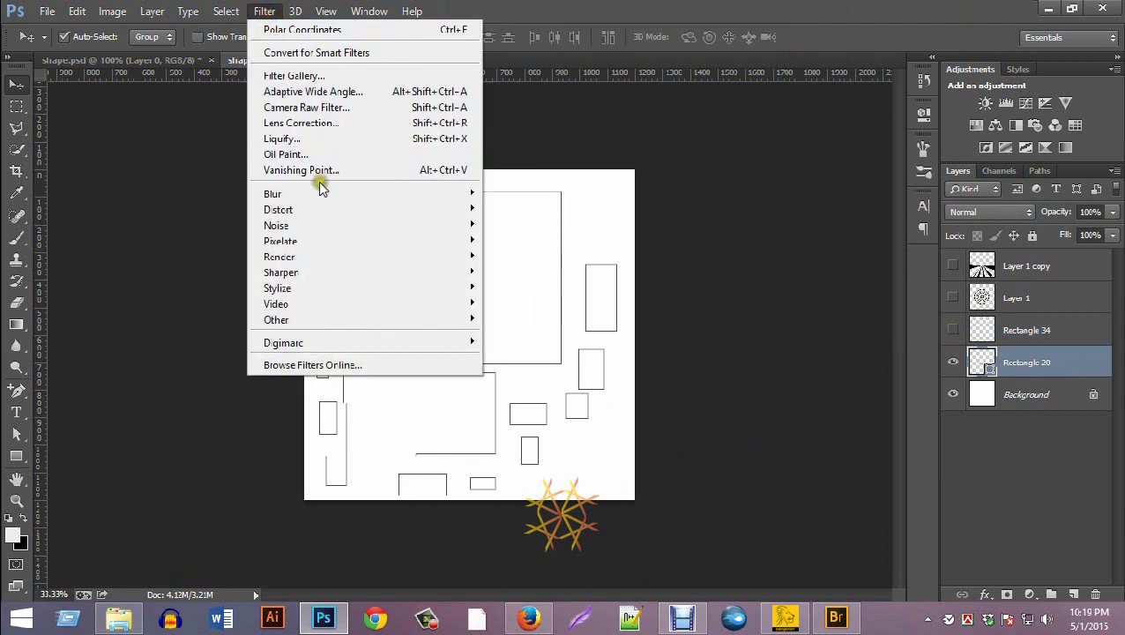
mouse_move(322, 209)
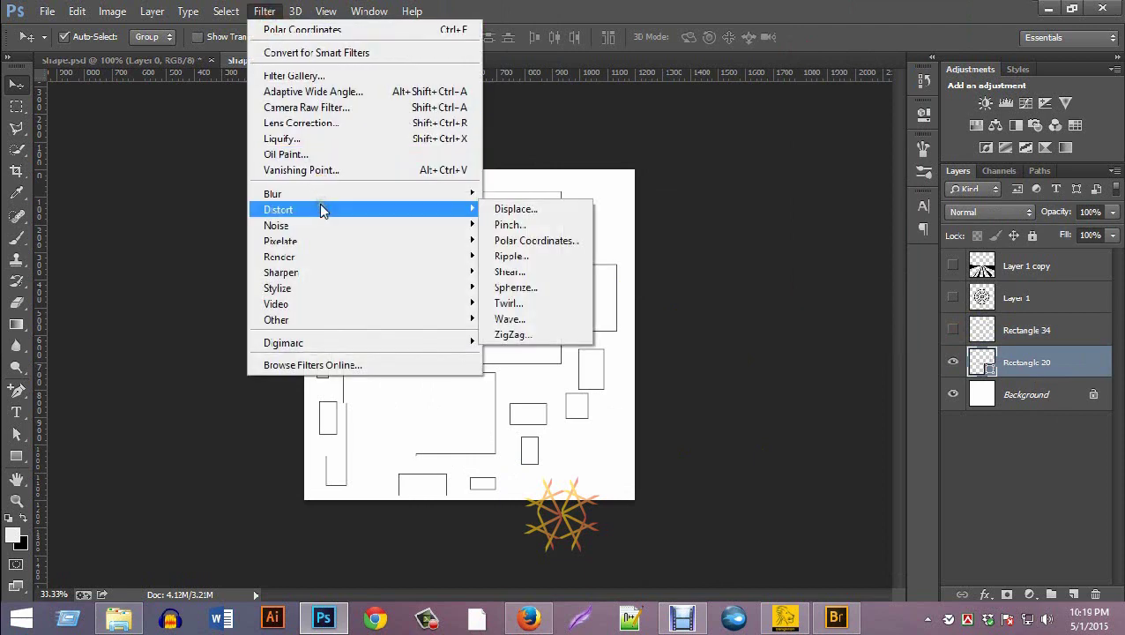
click(564, 241)
click(533, 246)
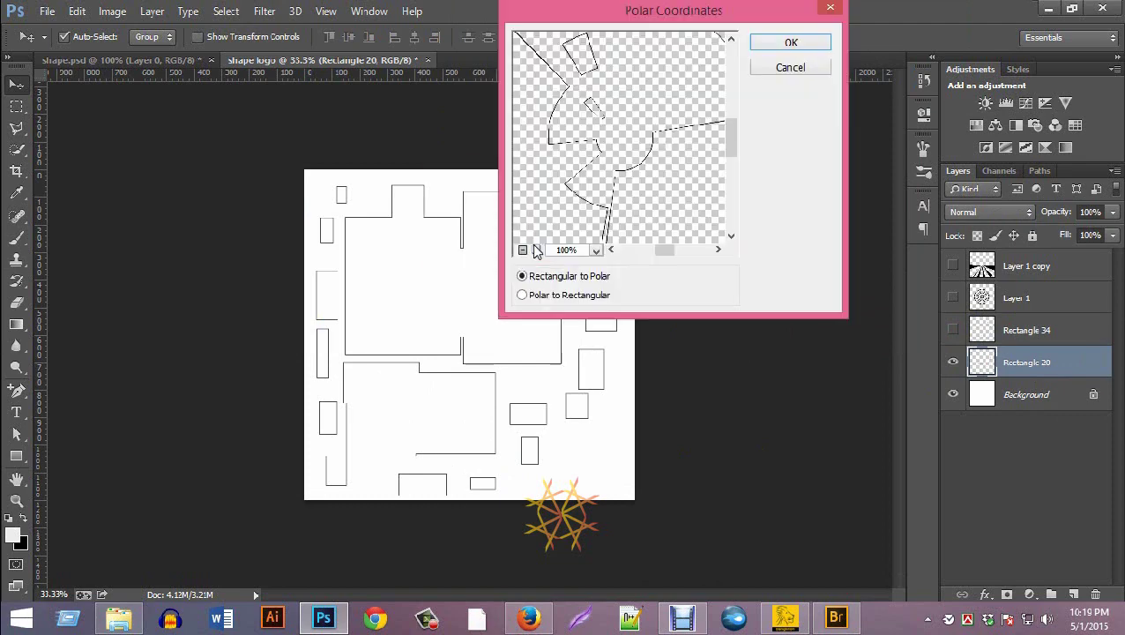
click(521, 250)
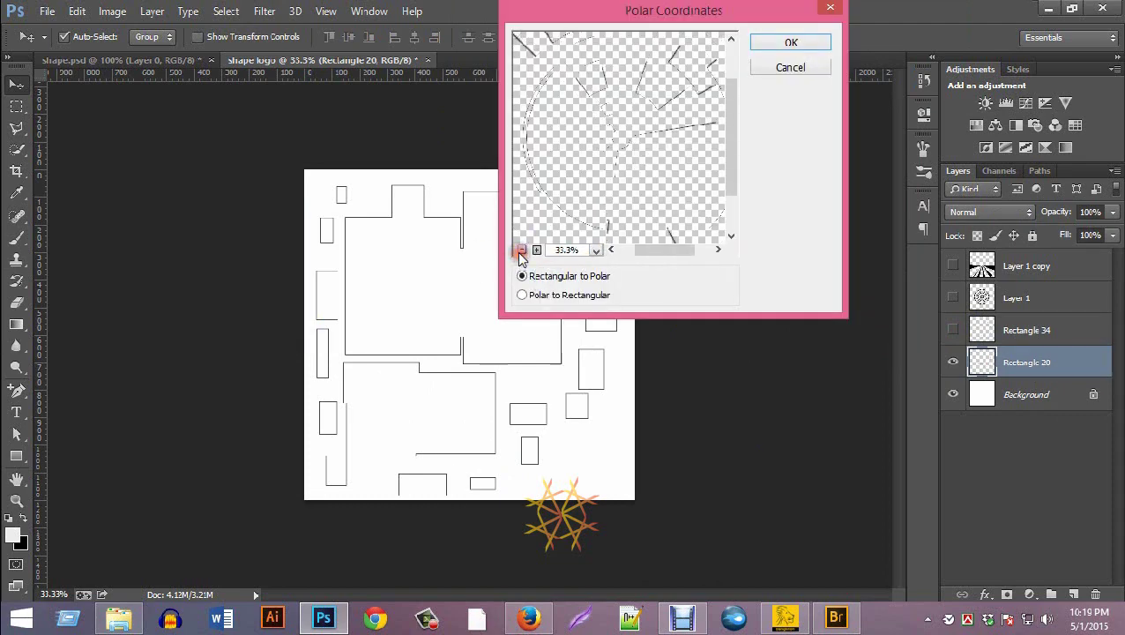
click(520, 250)
click(805, 46)
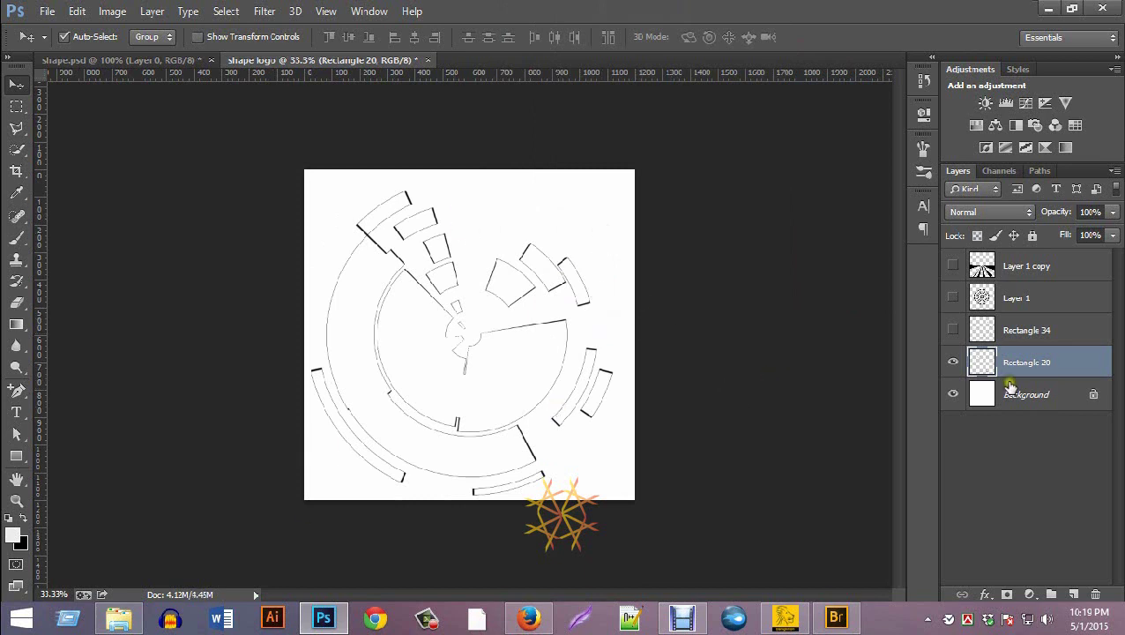
Show the Rectangle 34, Layer 1 and Layer 1 copy layers together with Rectangle 20.
click(953, 330)
click(953, 297)
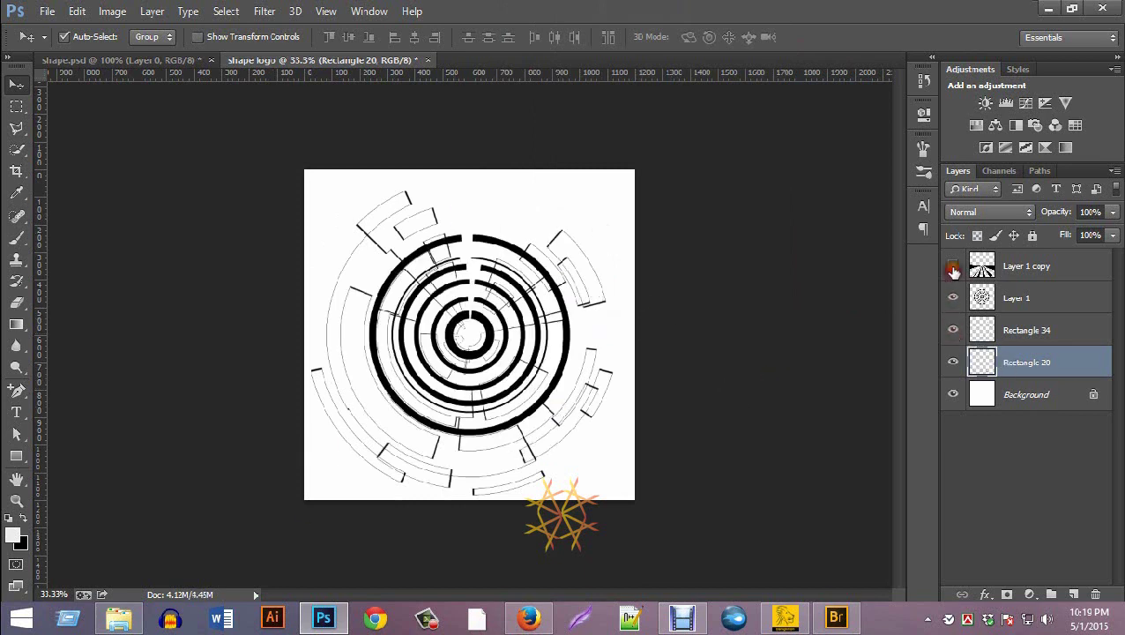
click(953, 267)
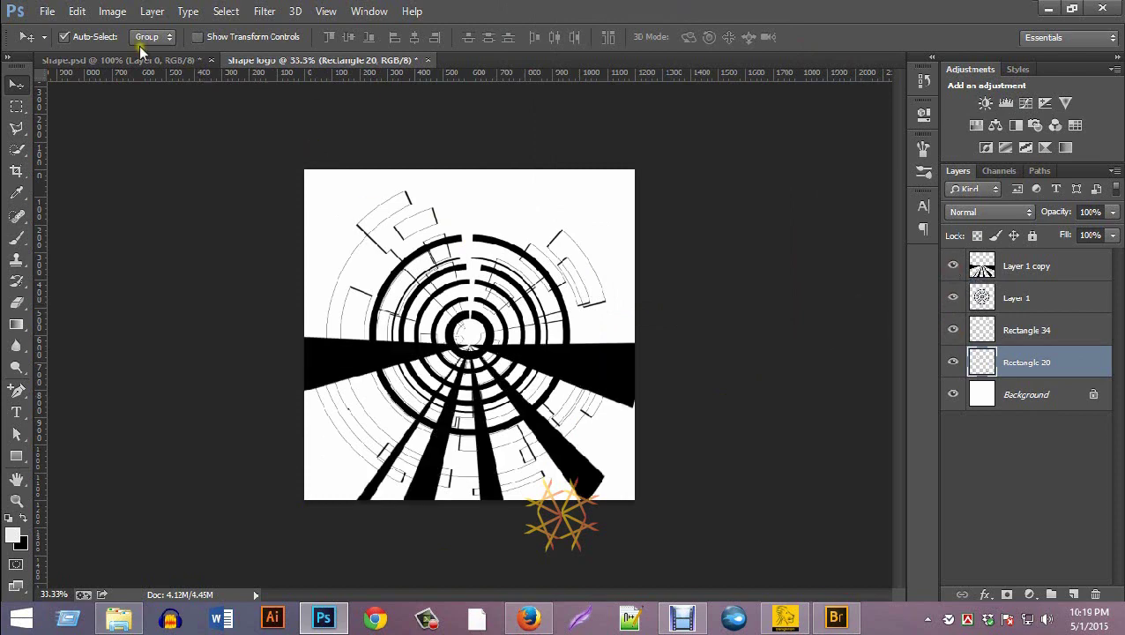
Compare the design with shape.psd and examine the Rectangle 34 outlines with Layer 1 copy and Layer 1 hidden.
click(106, 60)
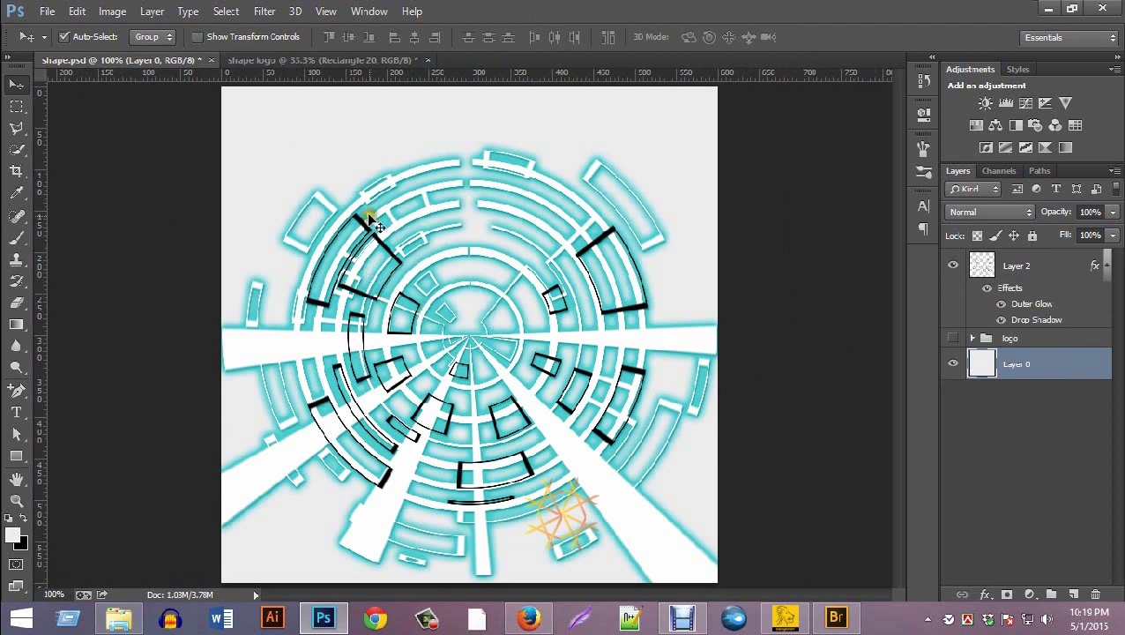
click(323, 60)
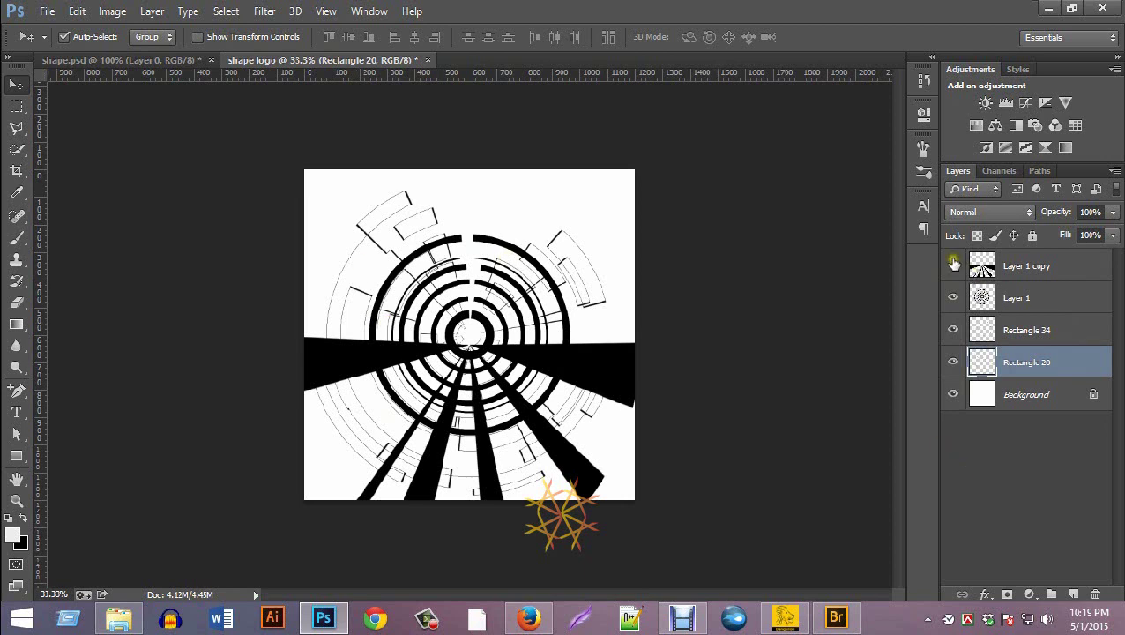
click(953, 266)
click(955, 299)
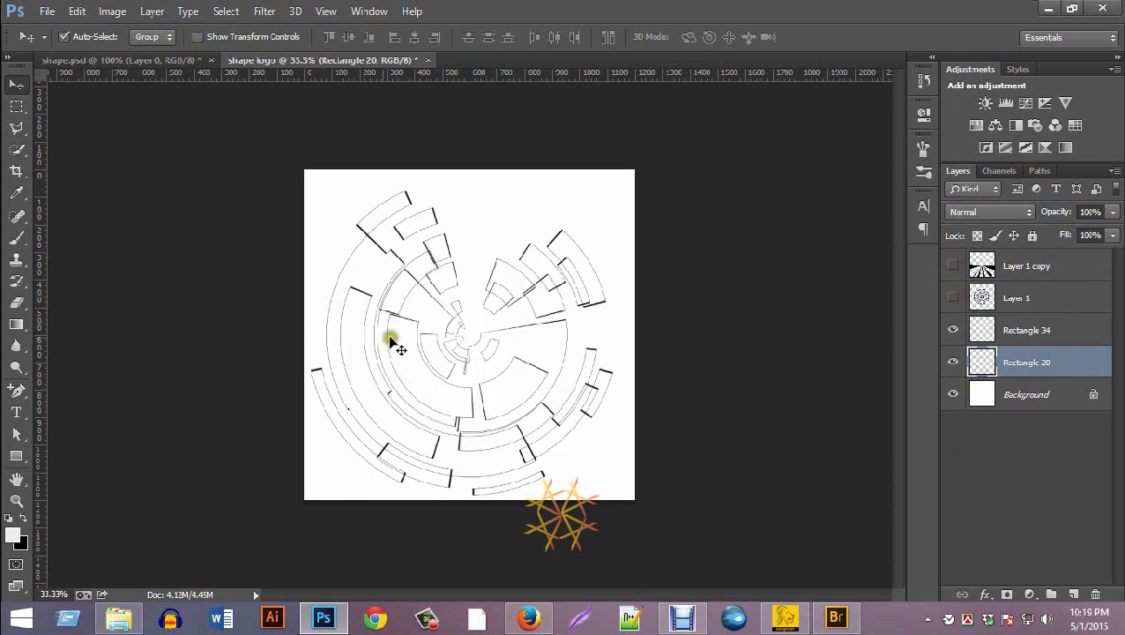
click(952, 329)
click(952, 329)
click(953, 328)
click(953, 328)
click(953, 329)
click(952, 329)
Duplicate the Rectangle 34 layer and show the Layer 1 copy and Layer 1 layers again.
click(1012, 328)
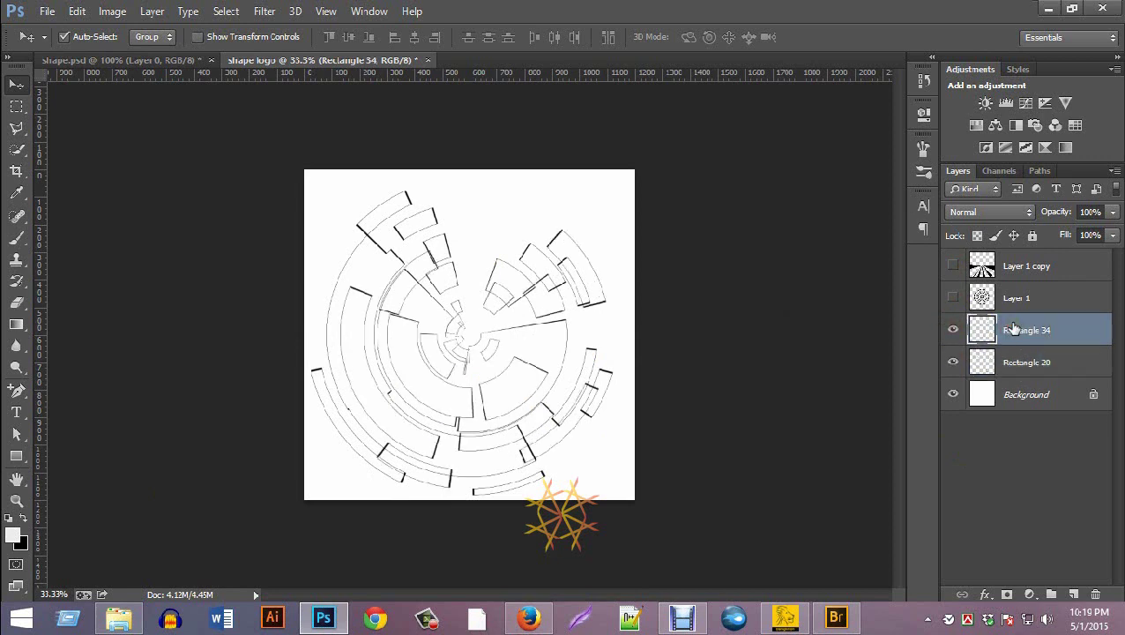
key(ctrl+j)
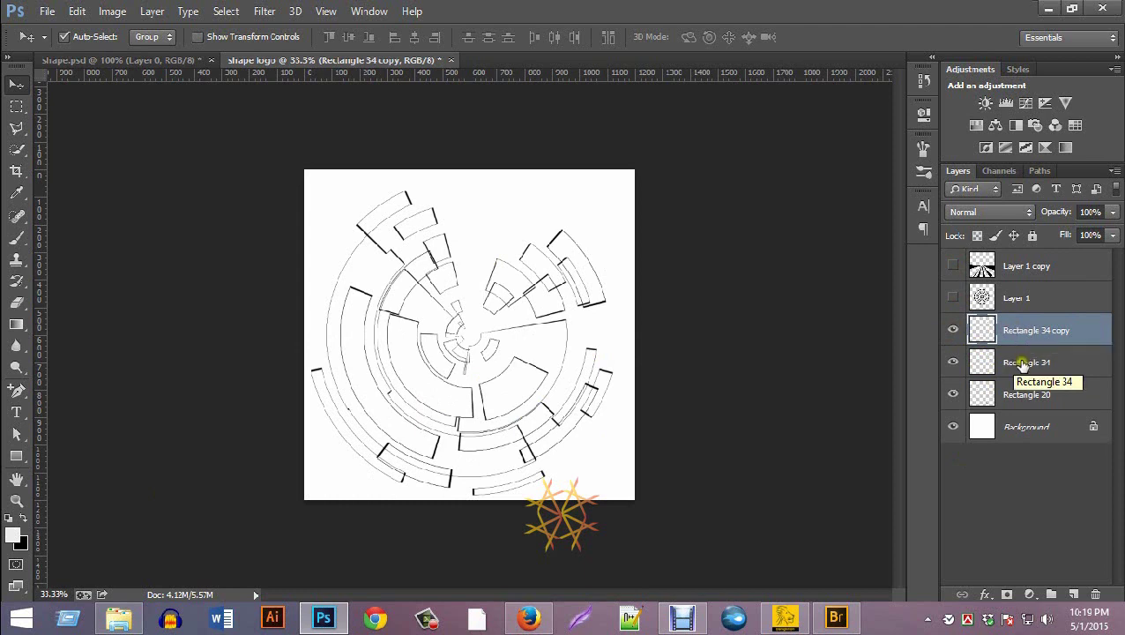
click(1023, 363)
click(997, 395)
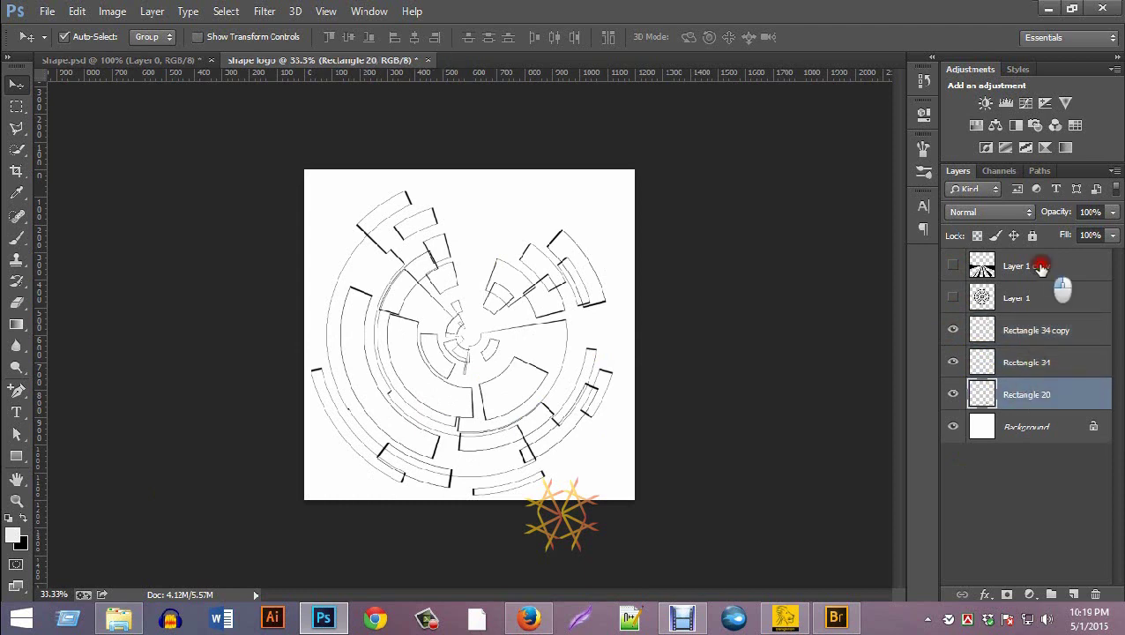
click(1029, 264)
click(952, 266)
click(952, 297)
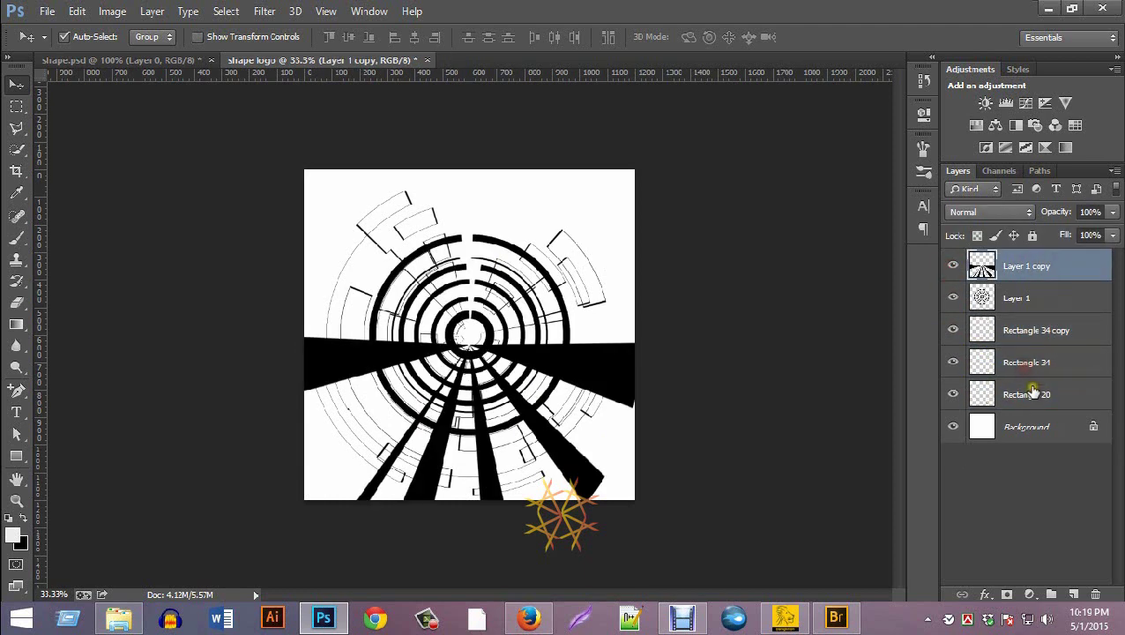
Group all the layers above Background, from Layer 1 copy to Rectangle 20, and name the group logo.
shift+click(1041, 395)
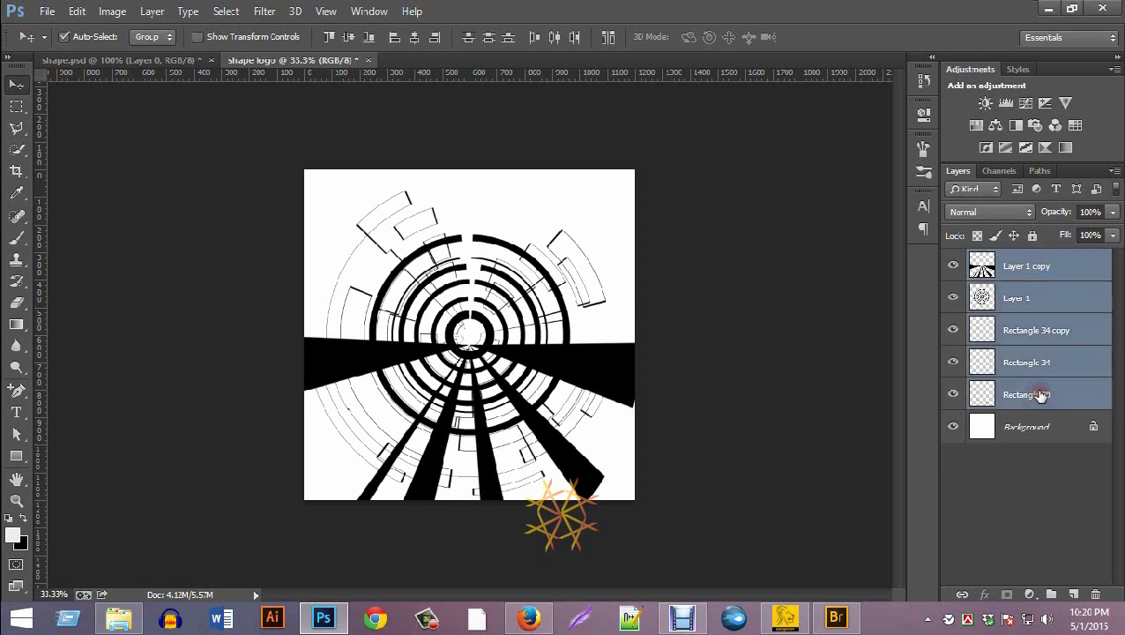
key(ctrl+g)
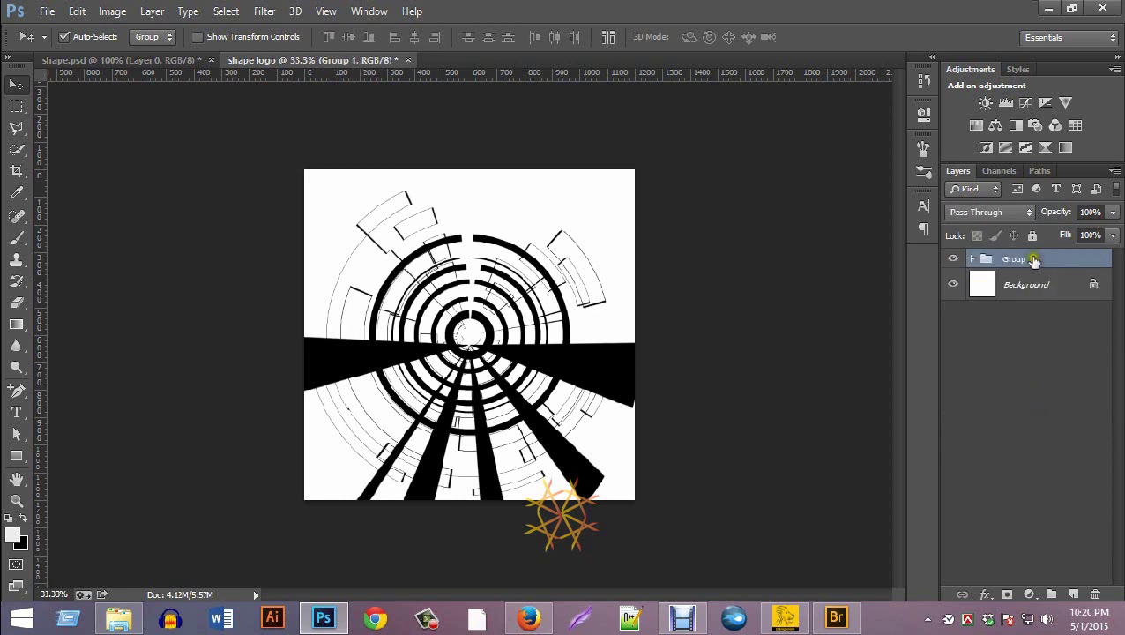
double_click(1022, 259)
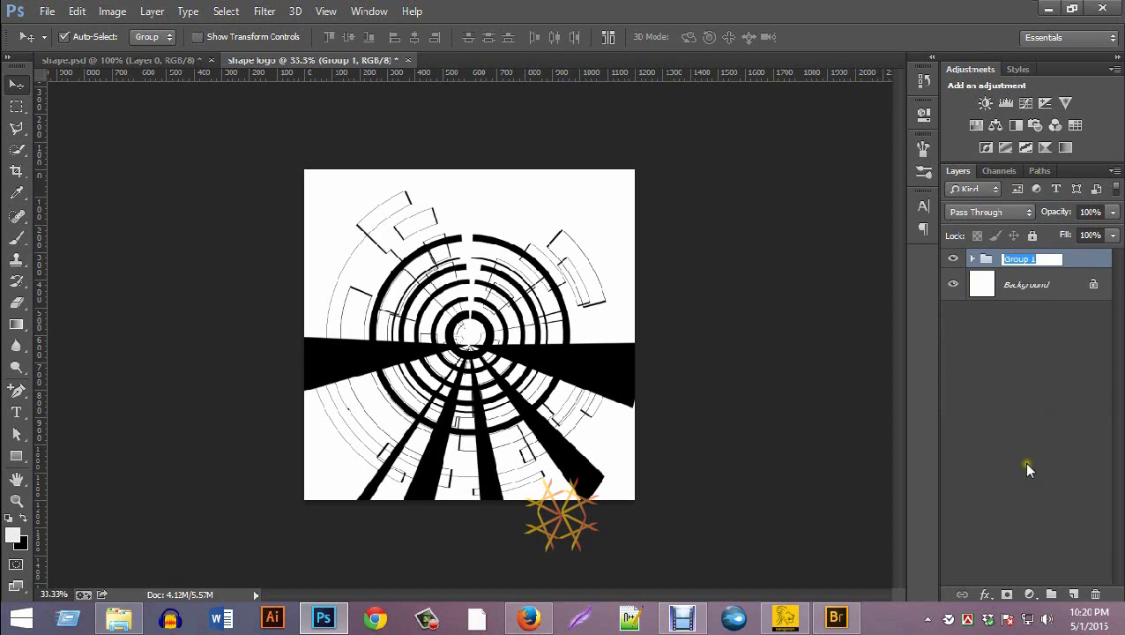
key(Return)
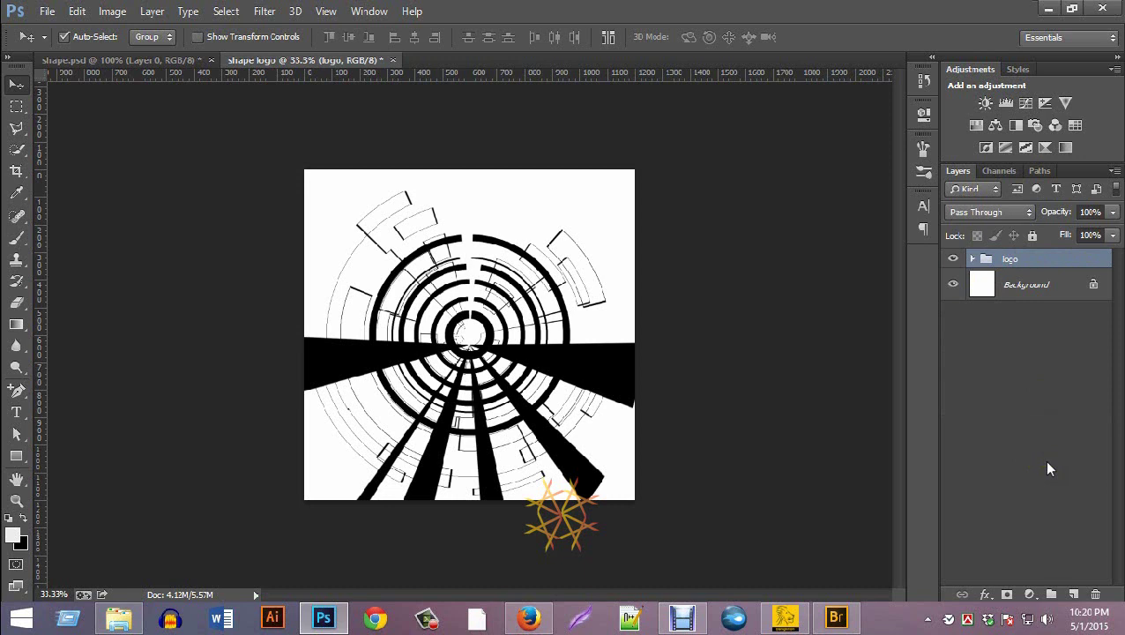
Duplicate the logo group, hide the original, and merge the copy into a single layer.
key(ctrl+j)
click(953, 278)
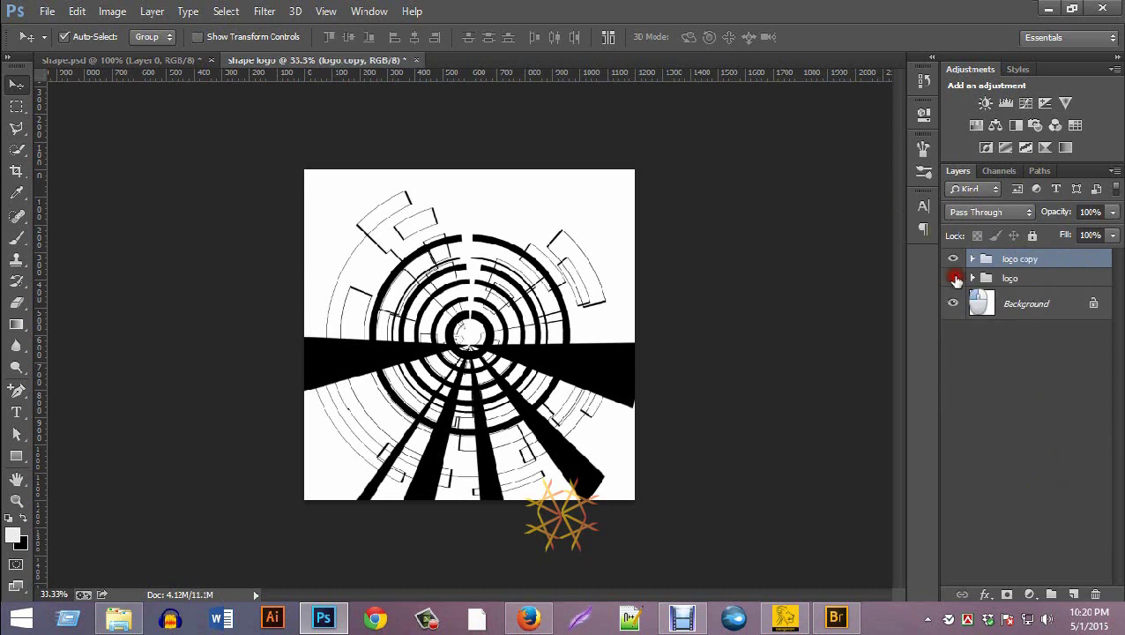
right_click(1060, 262)
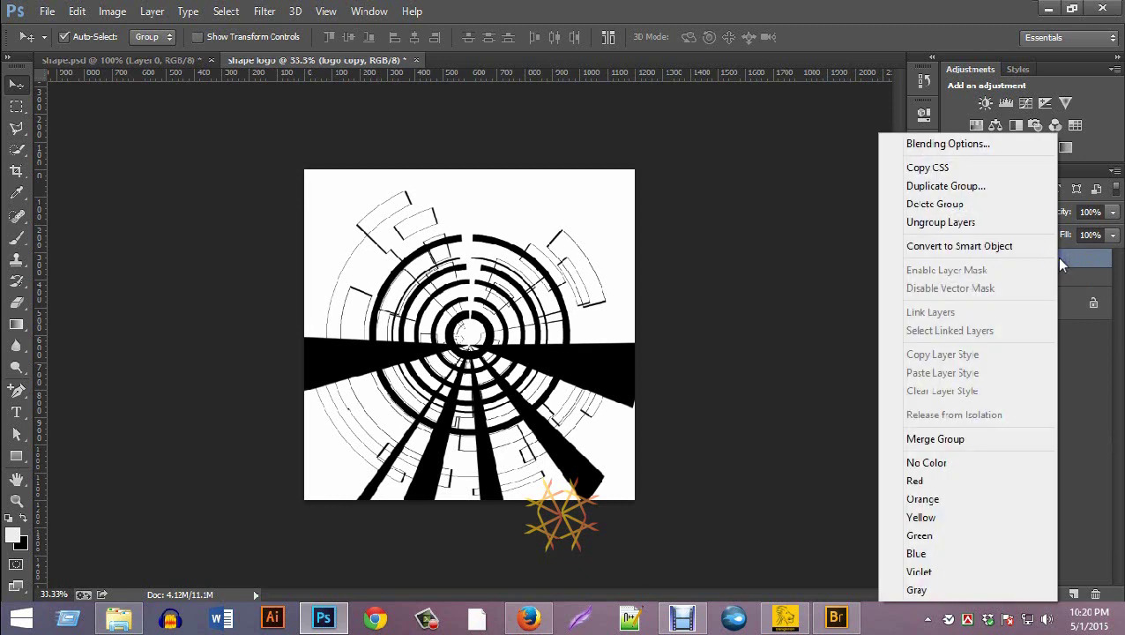
click(1060, 259)
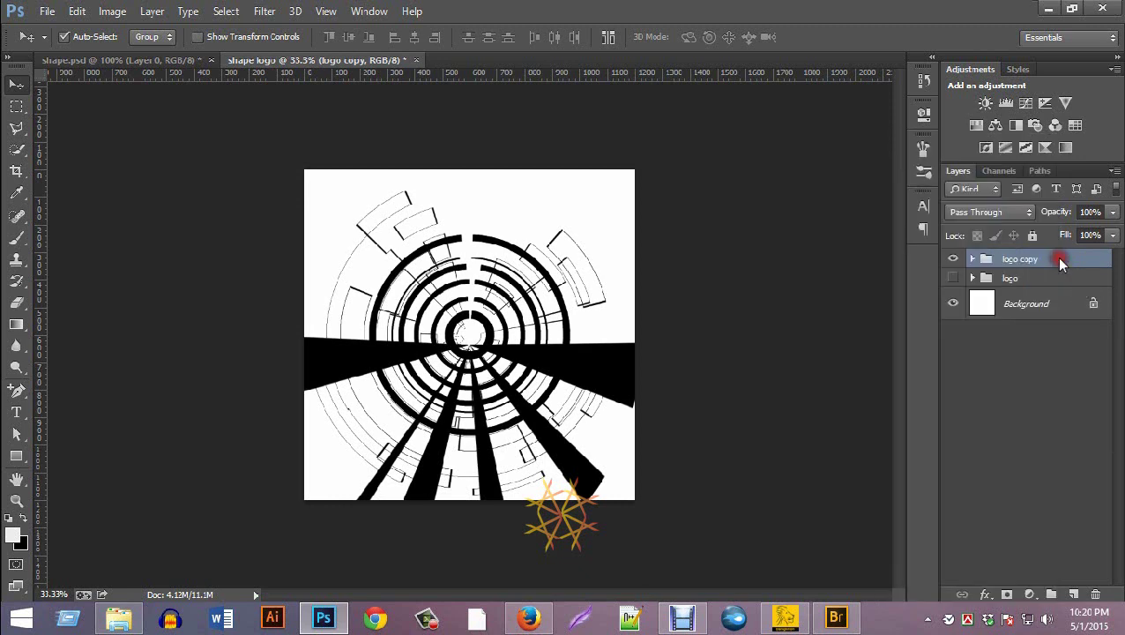
click(152, 11)
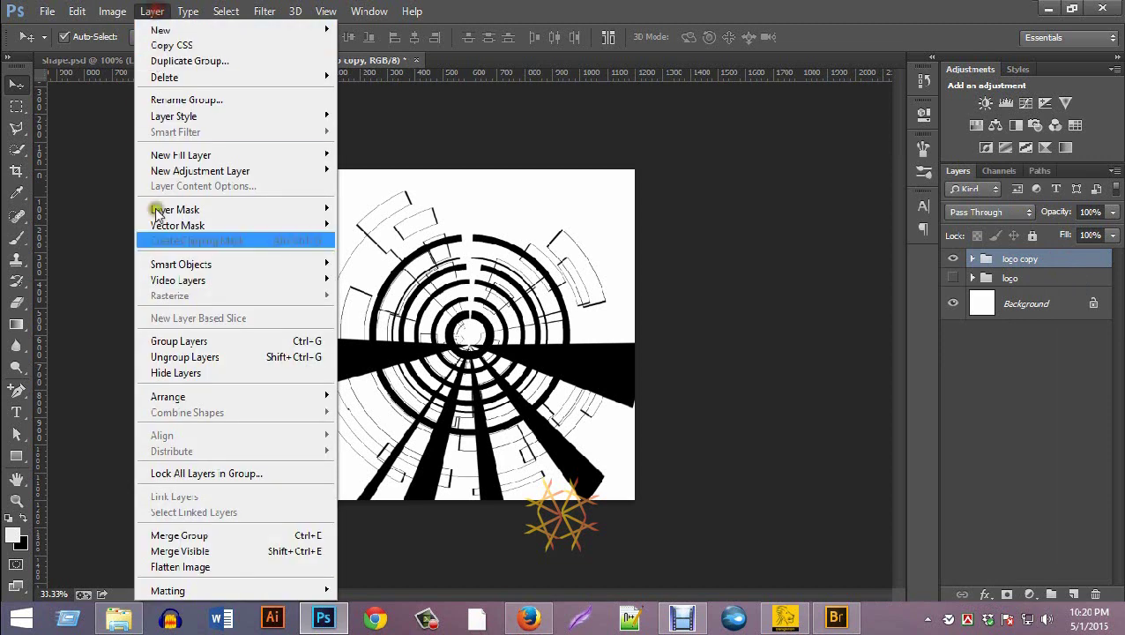
click(224, 537)
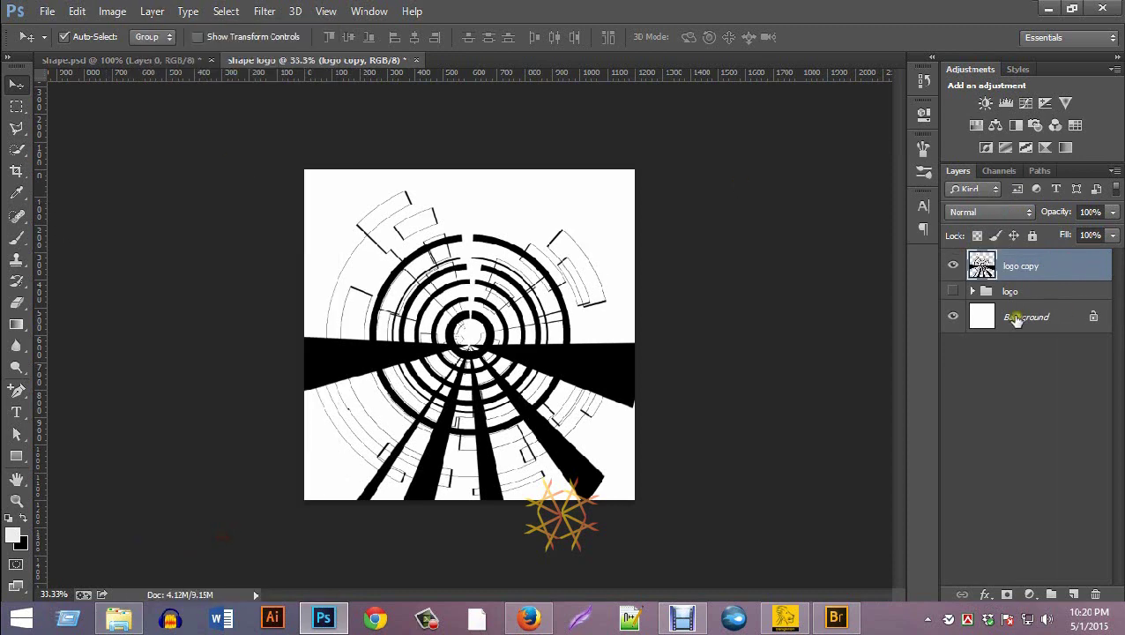
click(953, 265)
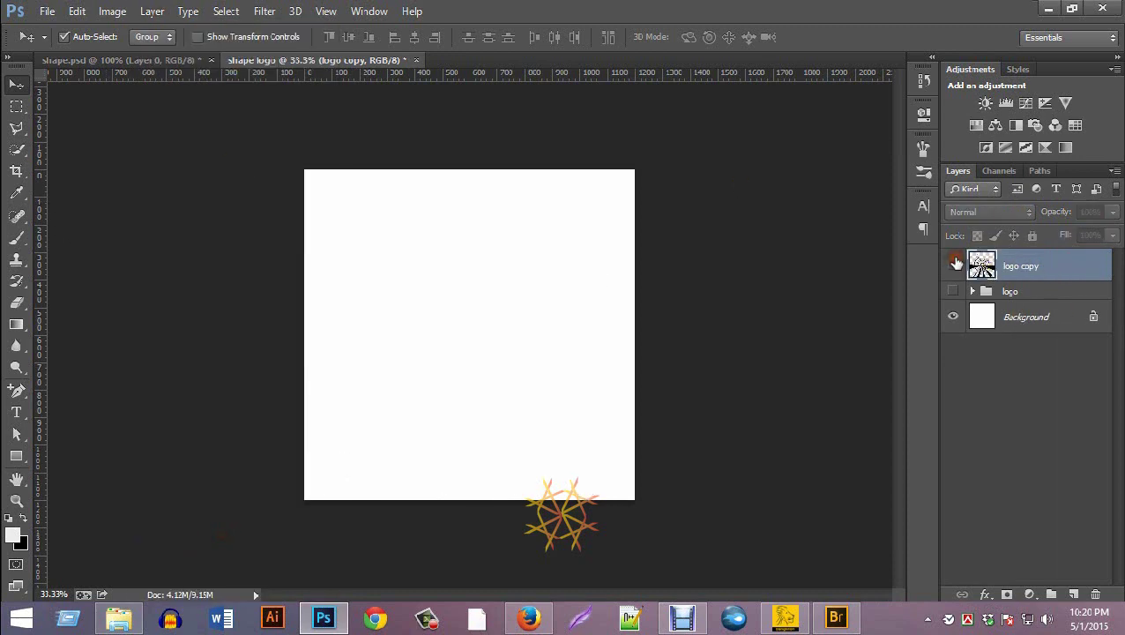
click(953, 265)
Invert the logo copy layer to white and turn the Background into a regular layer filled with light grey.
click(1081, 275)
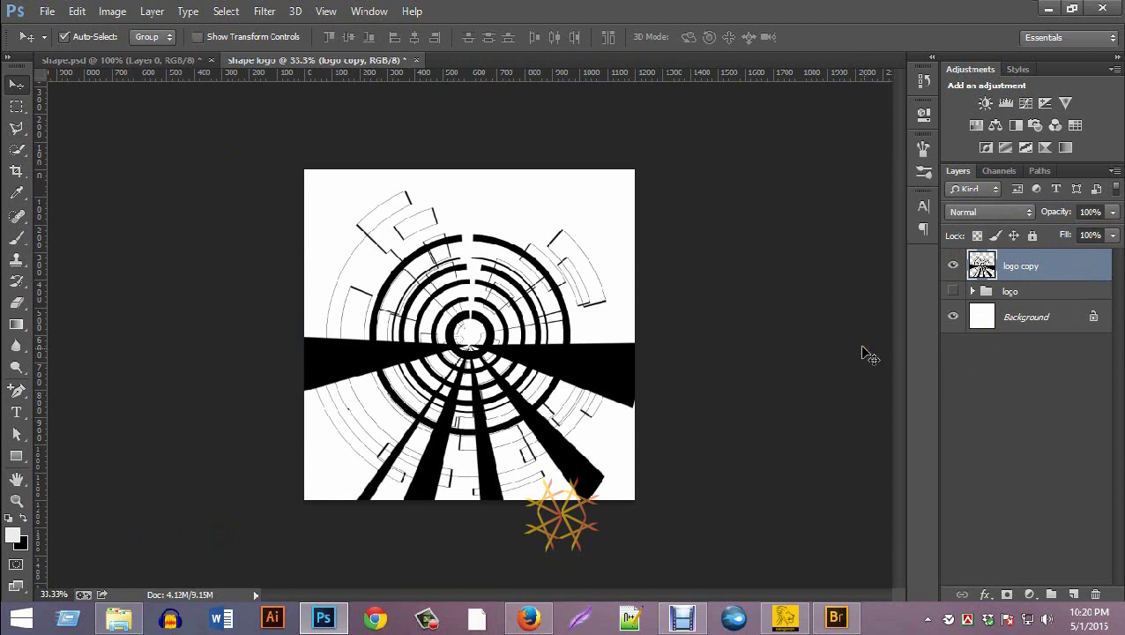
key(ctrl+i)
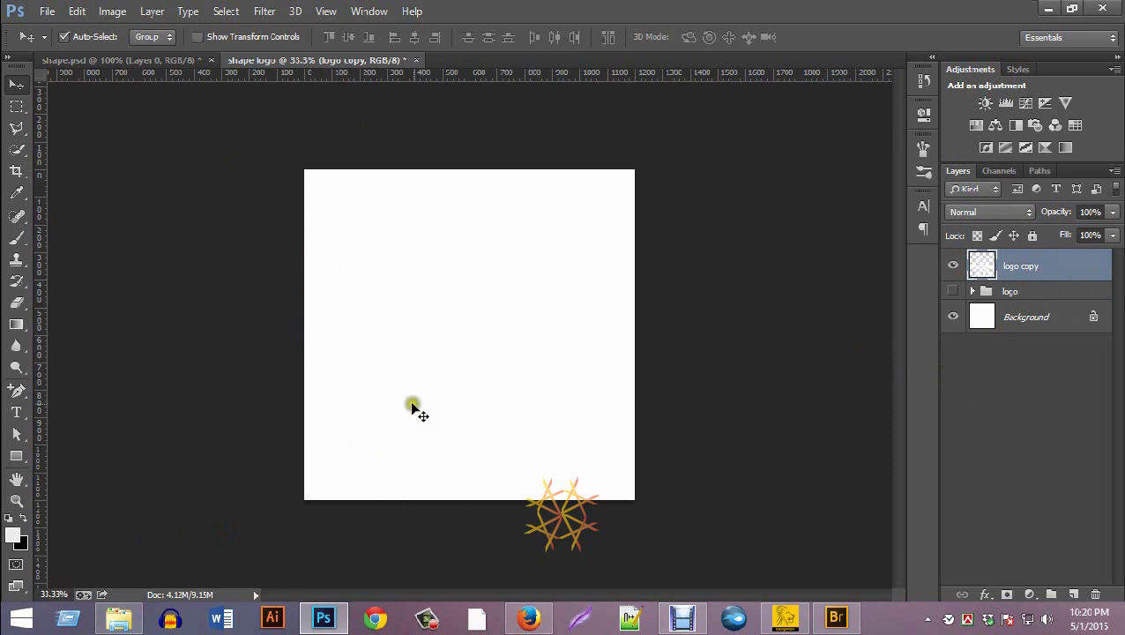
double_click(997, 328)
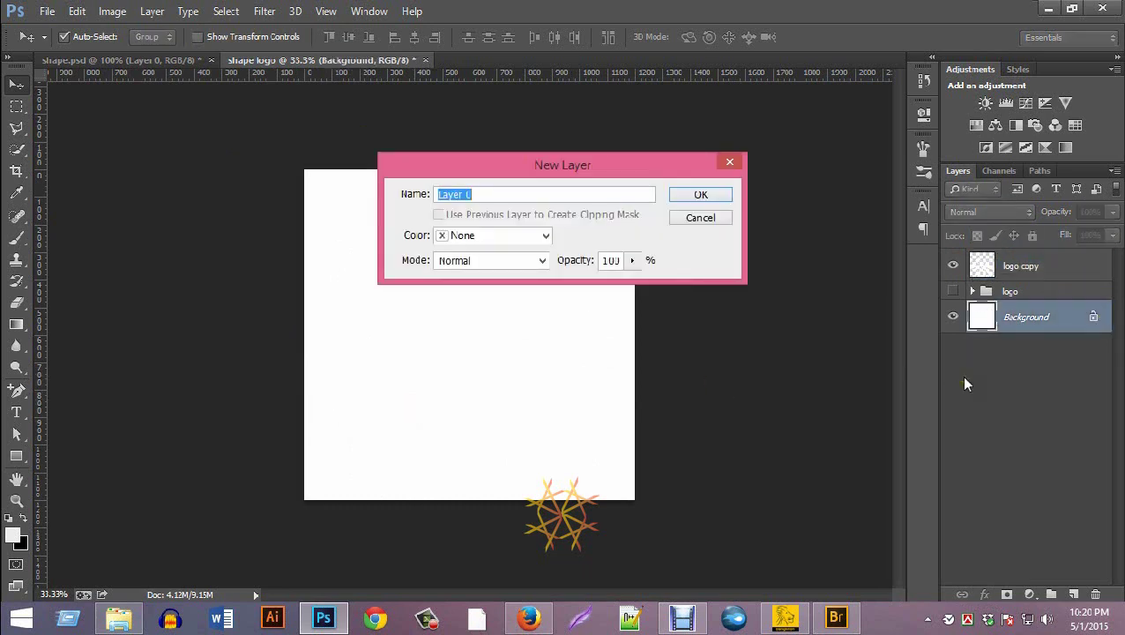
click(693, 194)
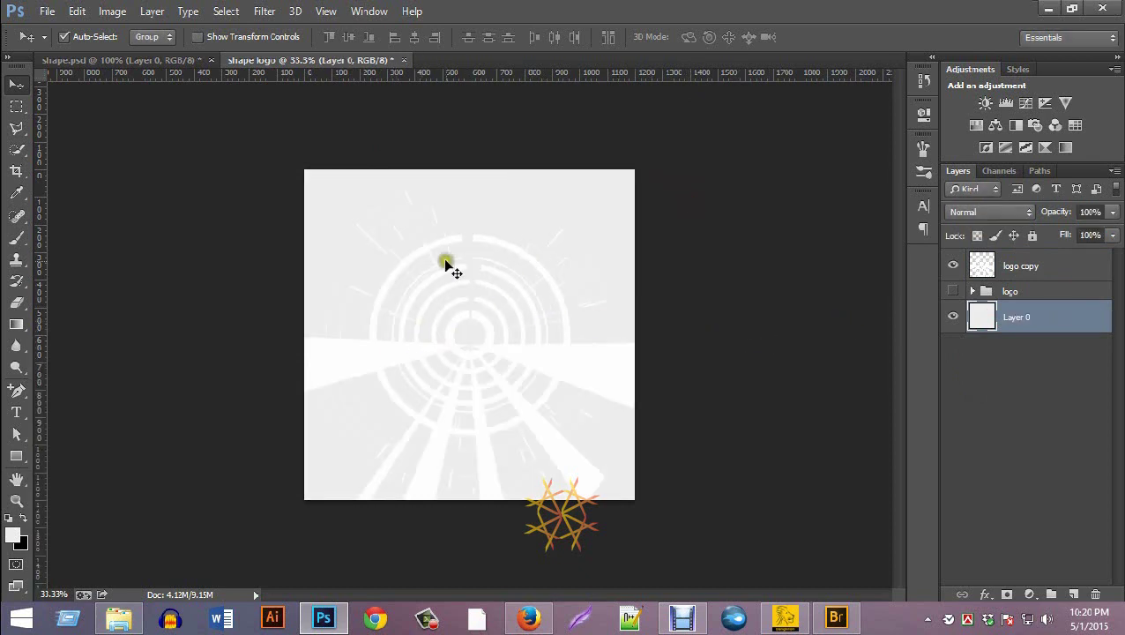
Add an outer glow to the logo copy layer with its blend mode set to Normal.
click(1063, 265)
double_click(1064, 266)
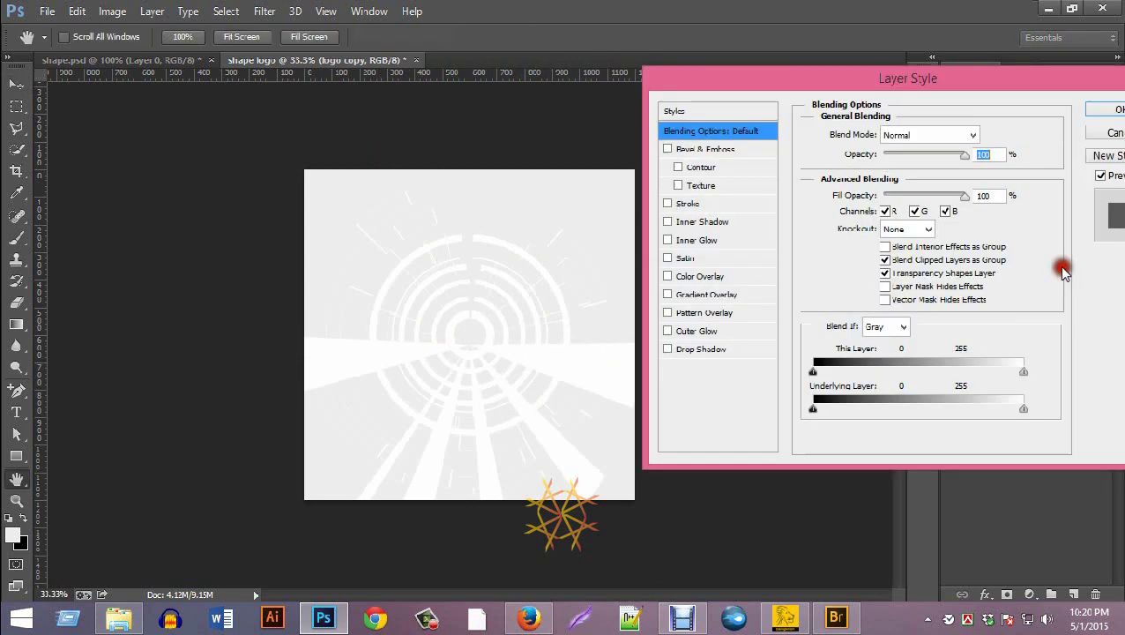
click(695, 331)
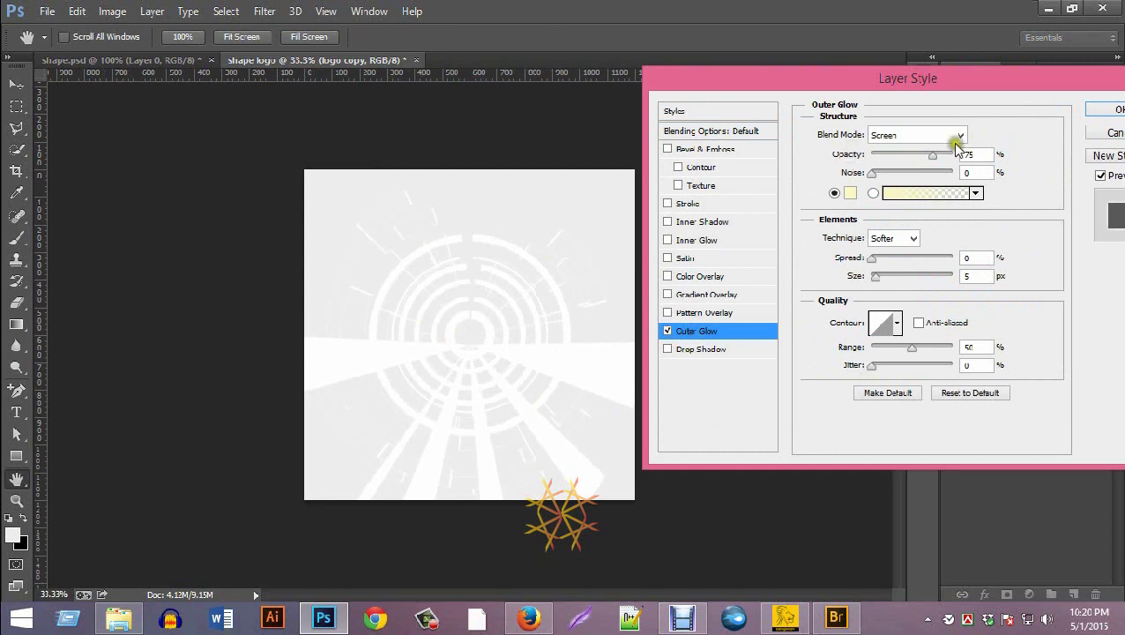
click(911, 135)
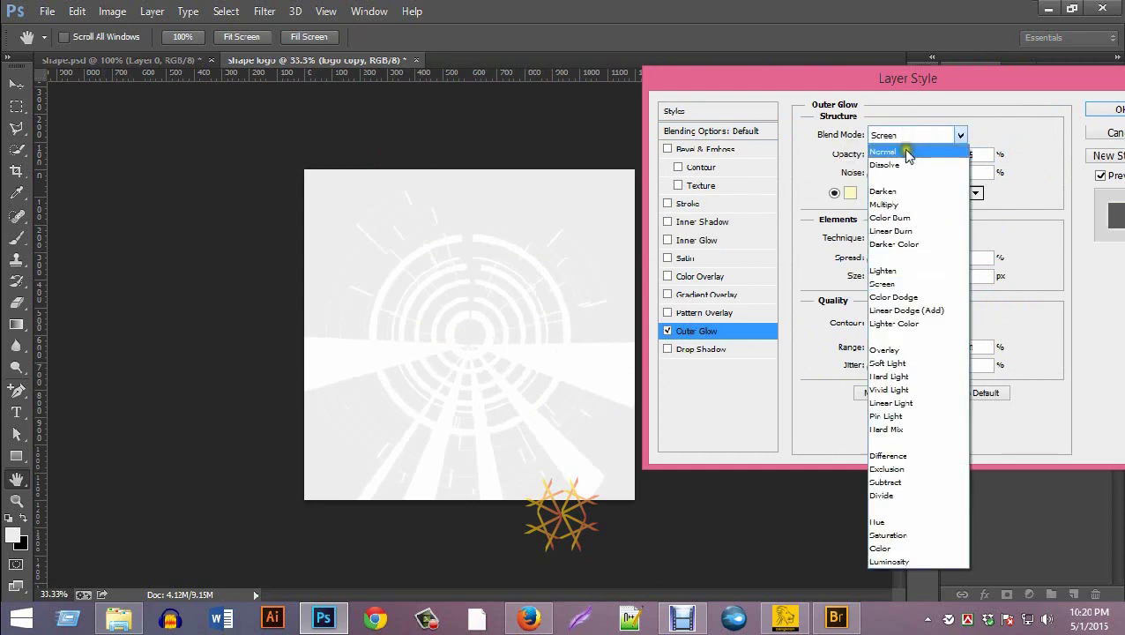
click(906, 152)
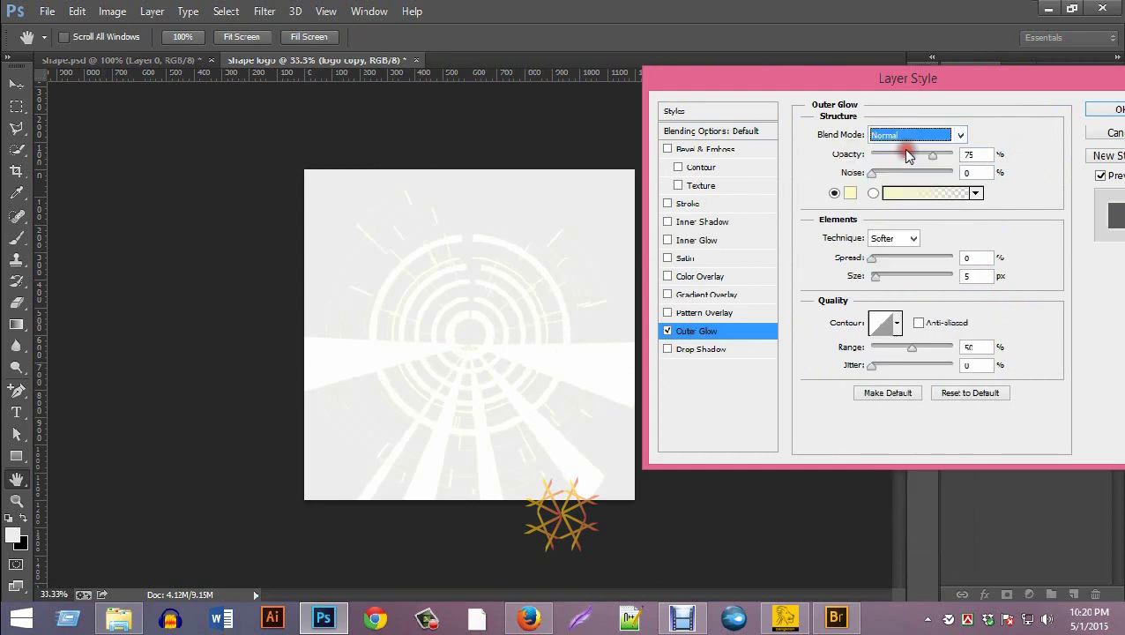
Set the logo copy's outer glow colour to teal #02c3aa.
click(855, 193)
click(891, 198)
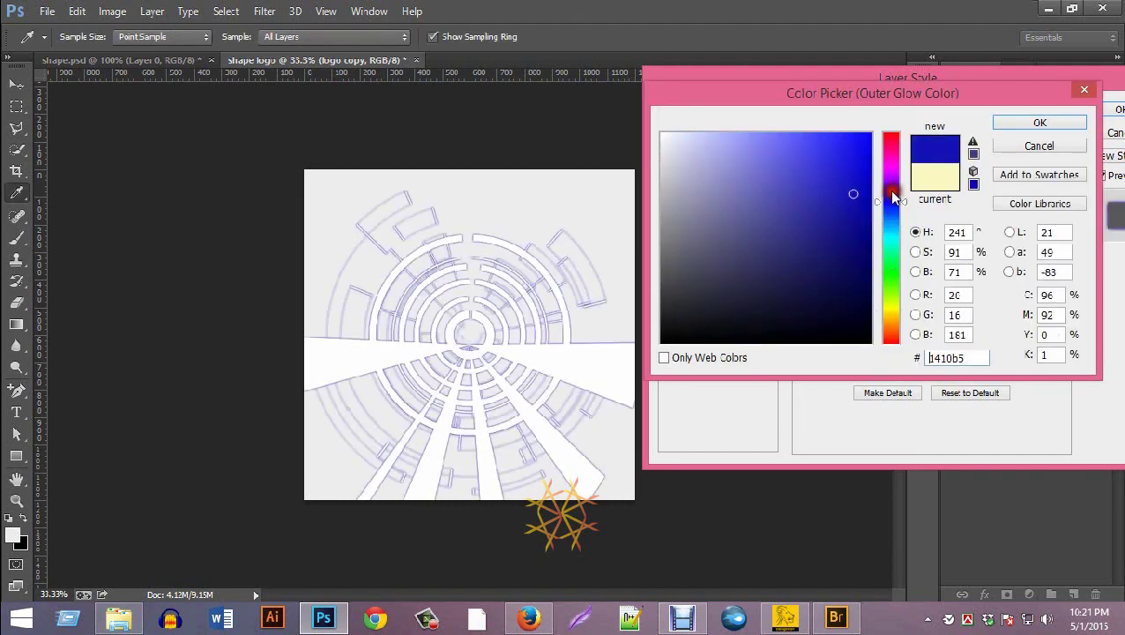
click(884, 240)
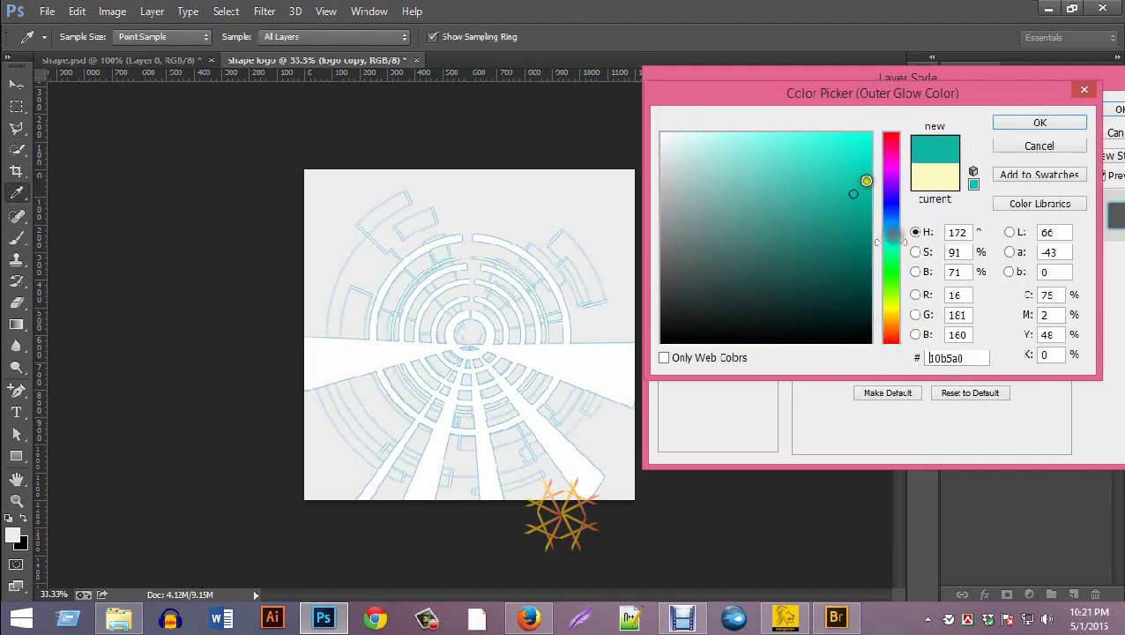
drag(865, 181, 845, 118)
click(863, 140)
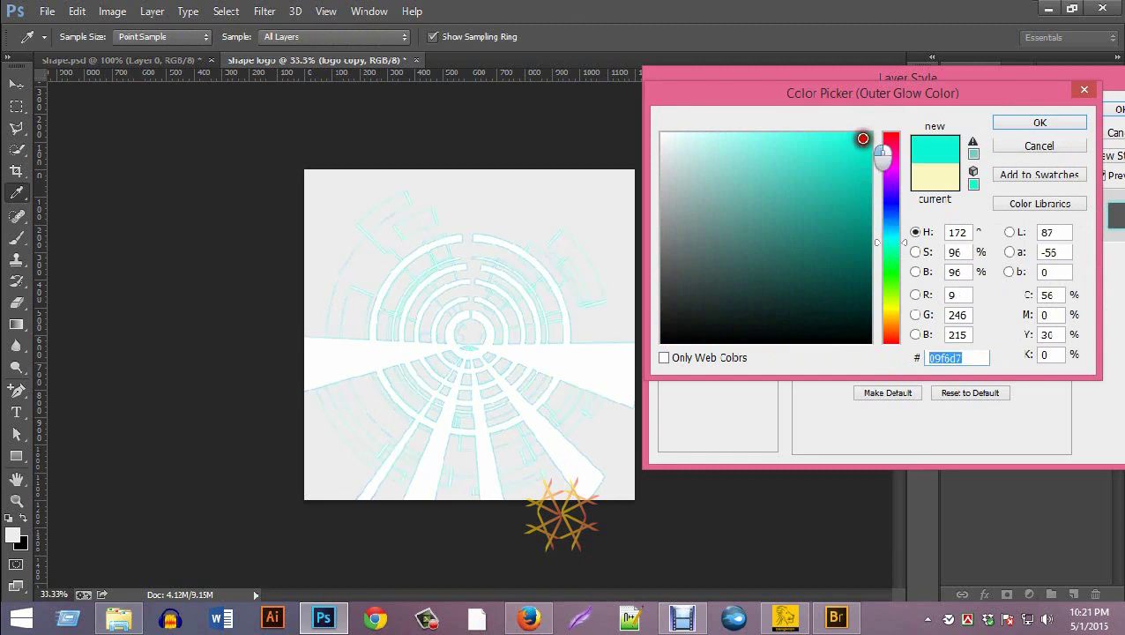
drag(851, 186, 869, 181)
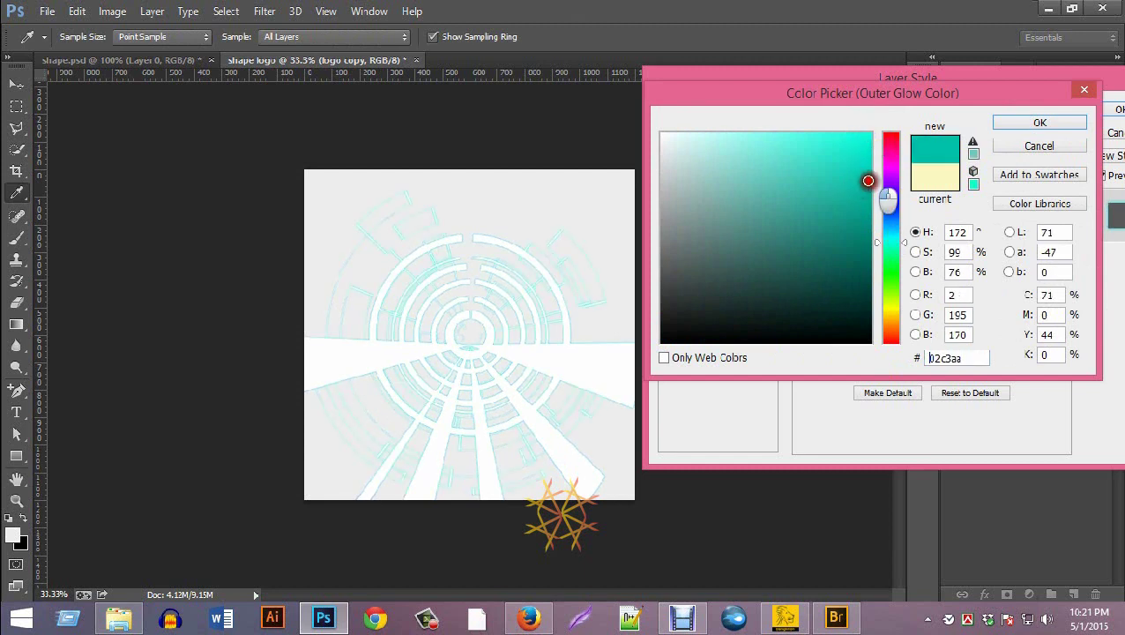
click(1030, 121)
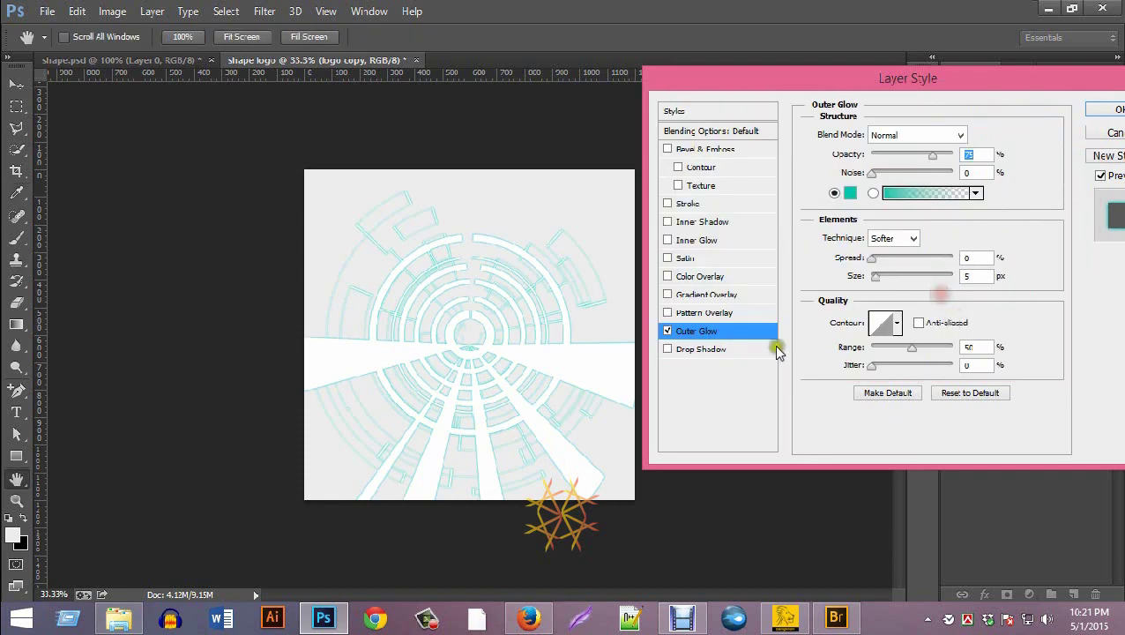
Set the outer glow to 8% spread and 10 px size, and add a drop shadow at 54% opacity.
drag(871, 261, 881, 280)
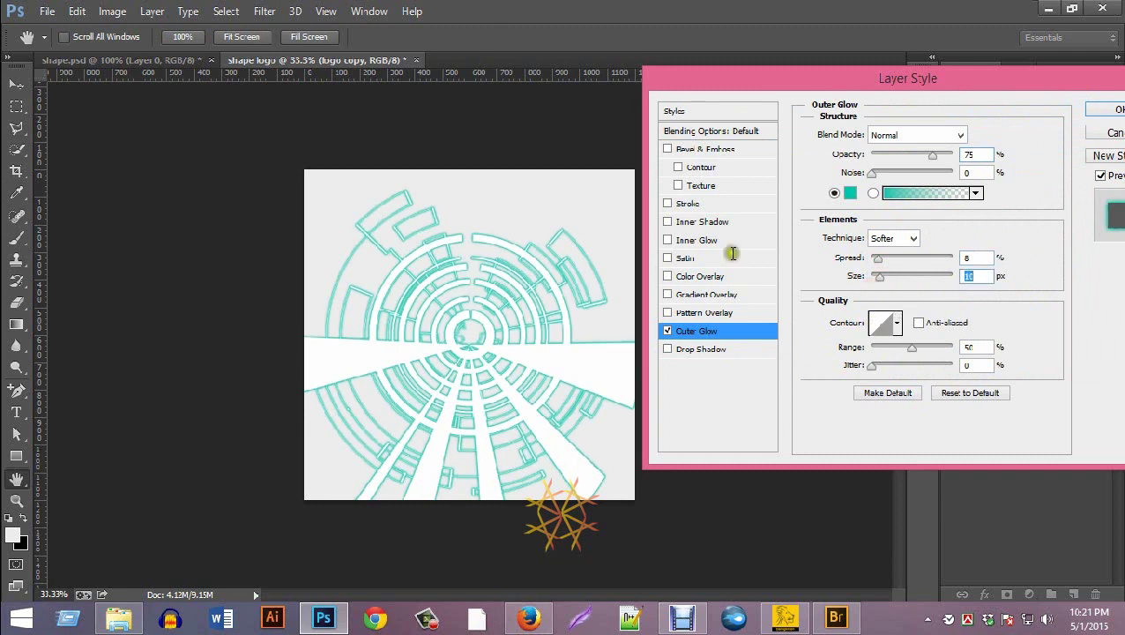
click(704, 353)
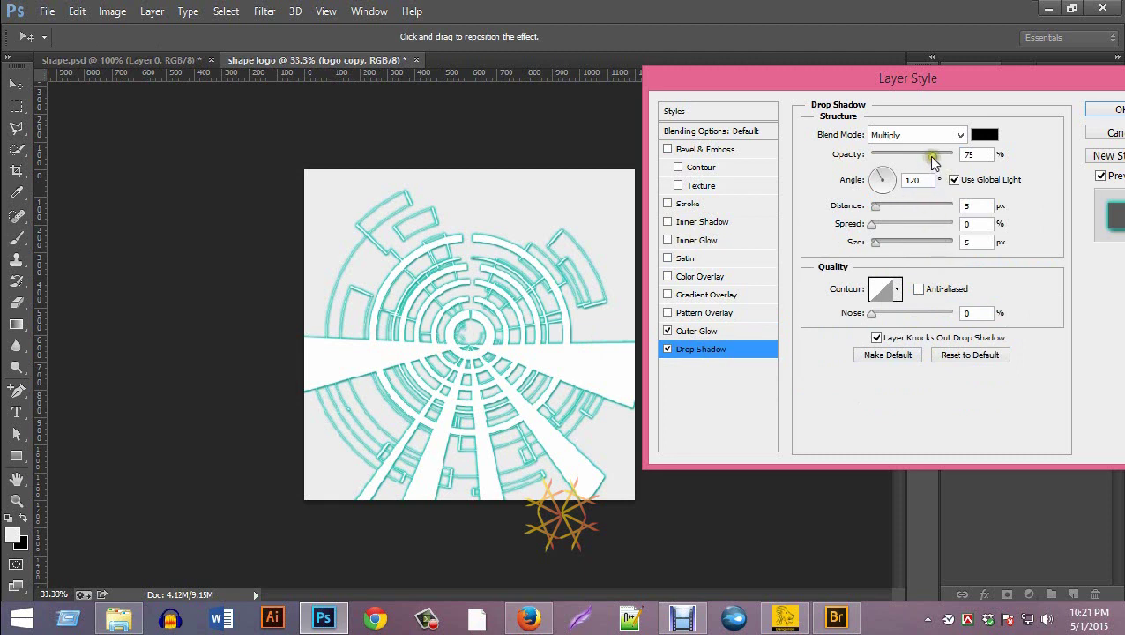
drag(932, 157, 916, 154)
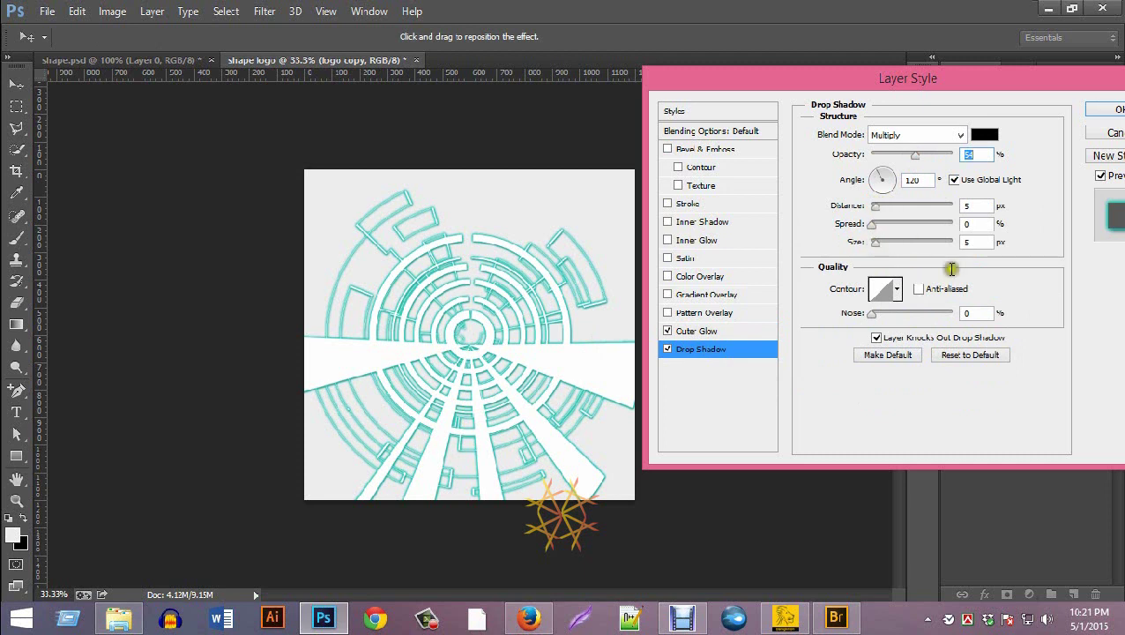
Set the outer glow's size to 21 px and its spread to 12%, and apply the layer style.
click(692, 330)
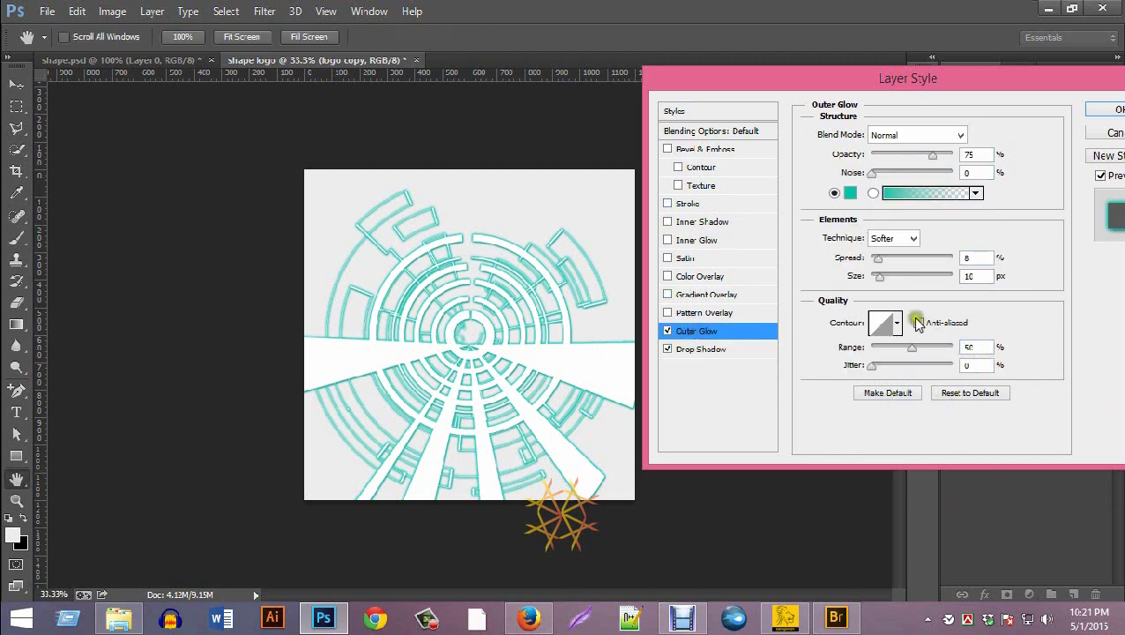
drag(881, 277, 882, 279)
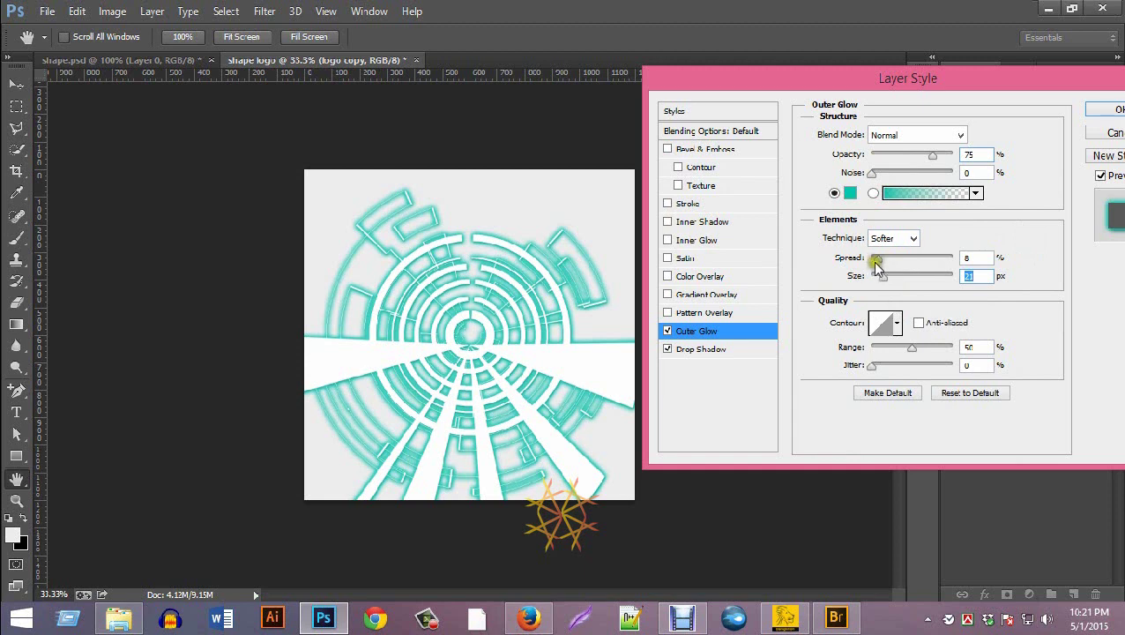
drag(972, 258, 952, 262)
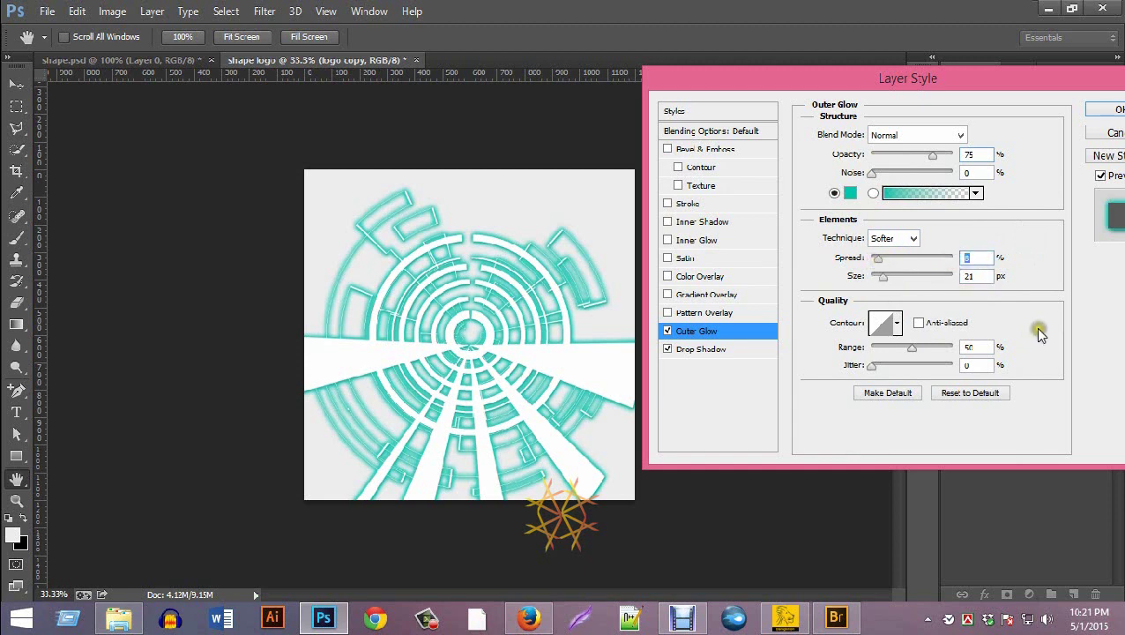
text(10)
key(BackSpace)
text(2)
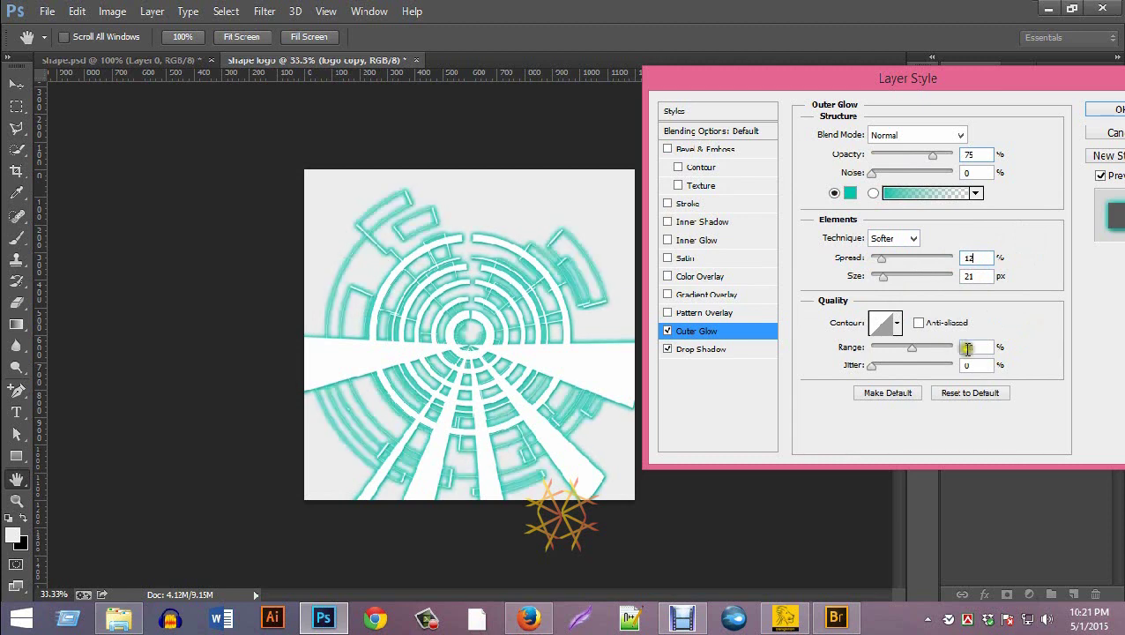
click(1114, 110)
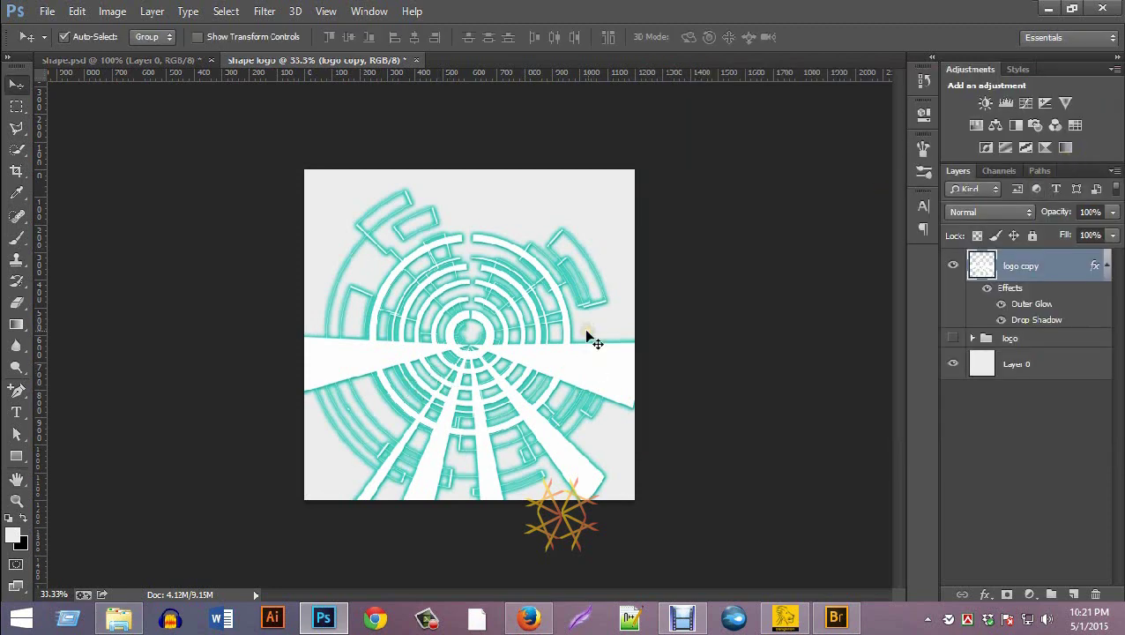
Check the shape.psd reference, and in the shape logo document hide the logo copy layer and show the logo group with its contents expanded.
click(112, 59)
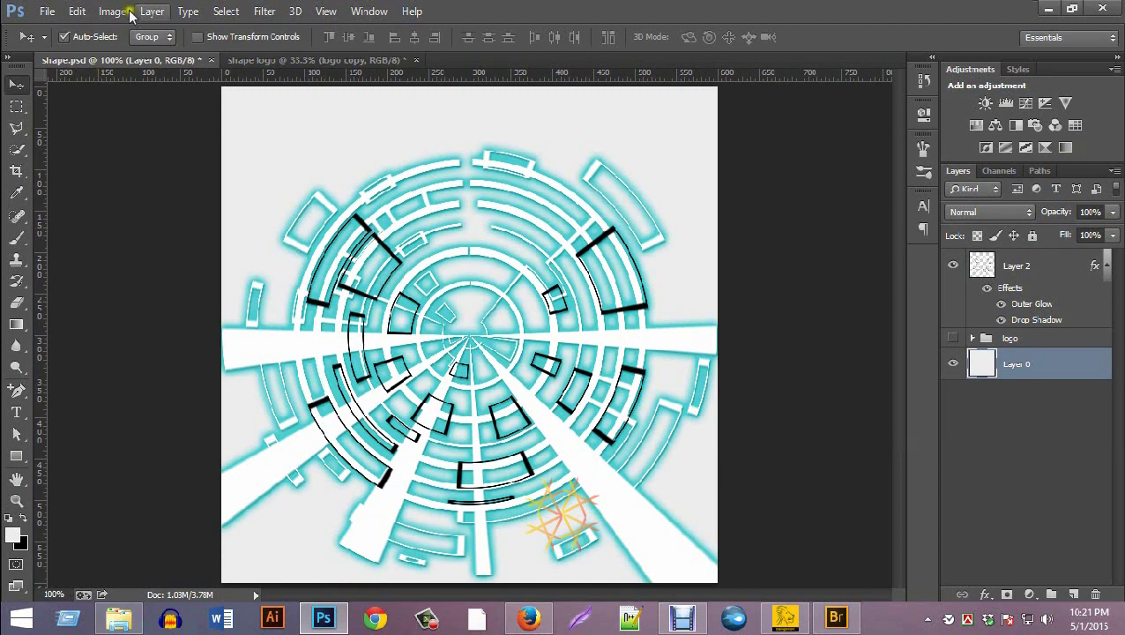
click(318, 59)
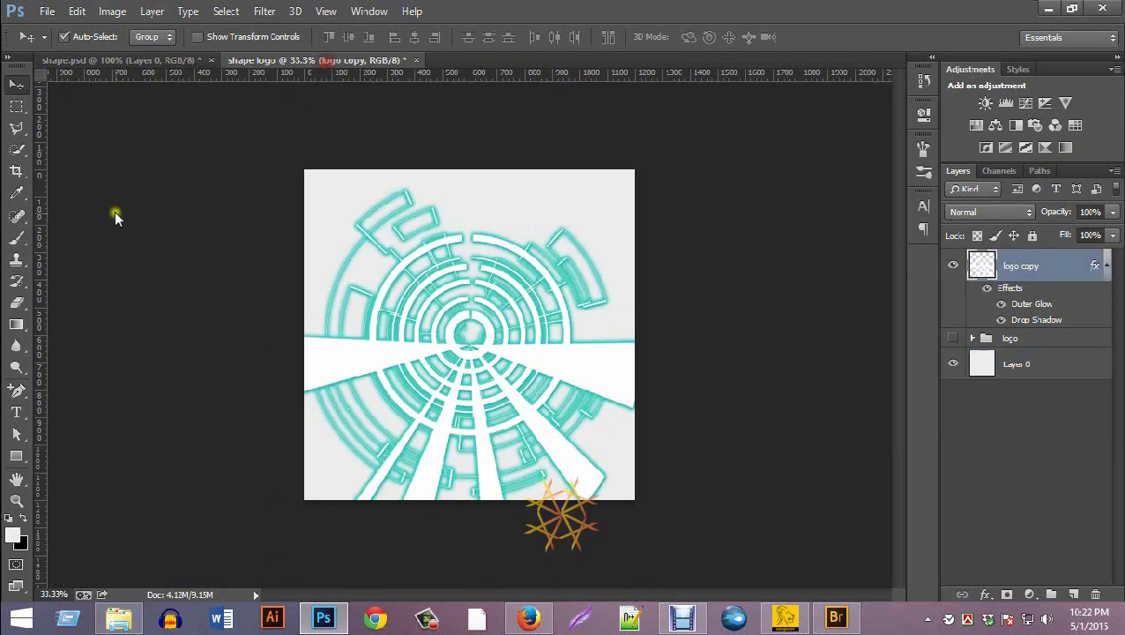
click(972, 338)
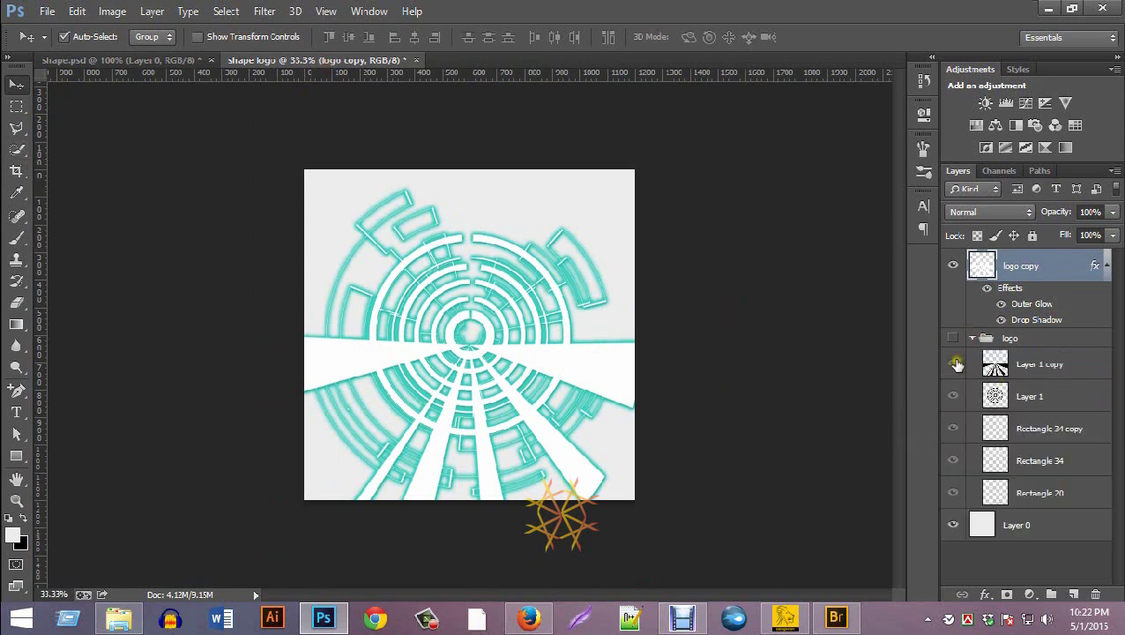
click(953, 265)
click(953, 338)
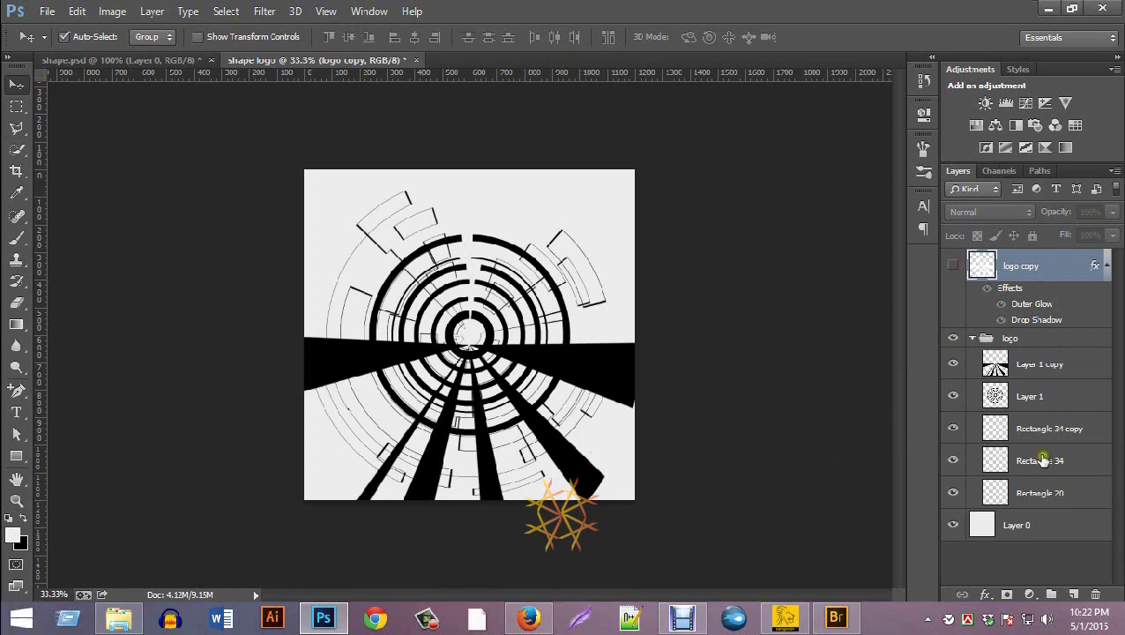
Isolate Rectangle 34 by hiding Layer 1 copy, Layer 1, Rectangle 34 copy and Rectangle 20 in the logo group.
click(955, 397)
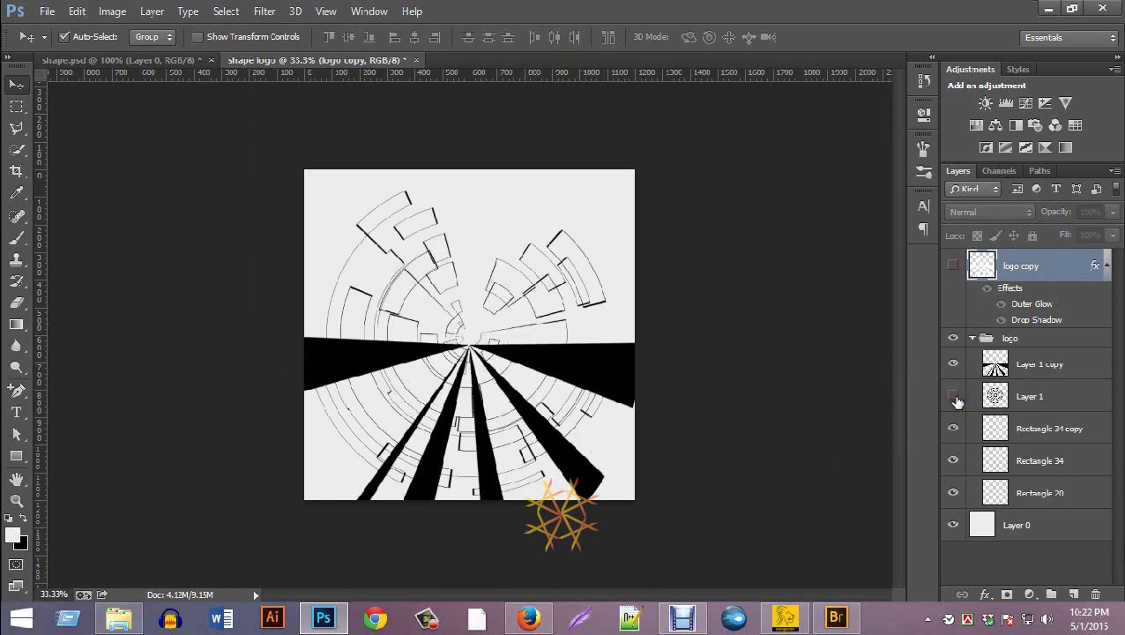
click(953, 428)
click(953, 363)
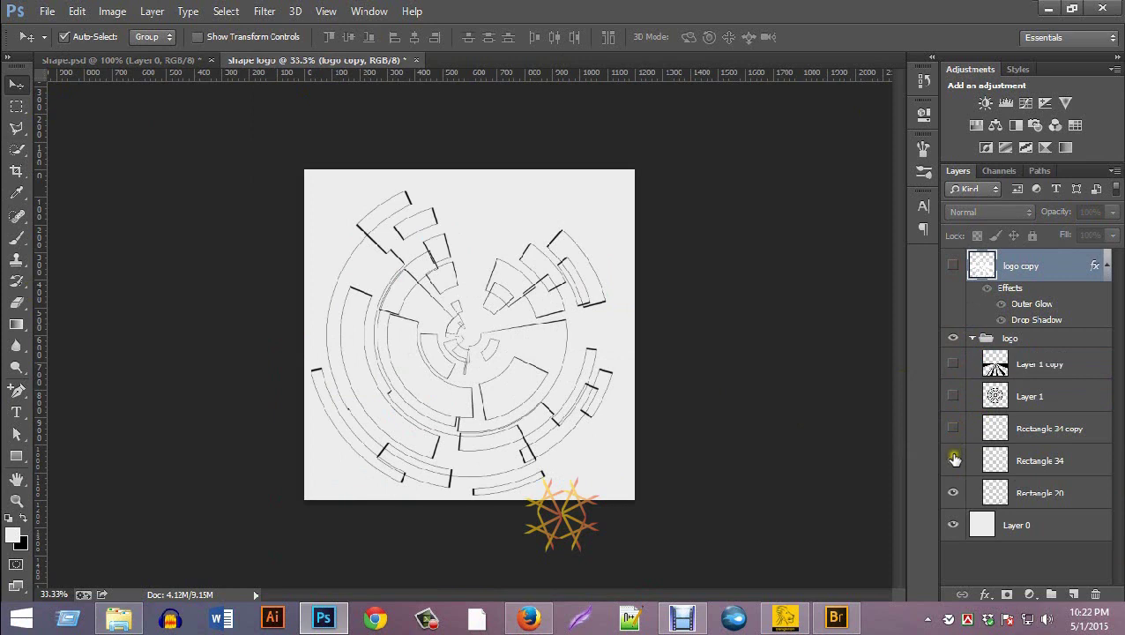
click(954, 460)
click(954, 460)
click(954, 459)
click(953, 460)
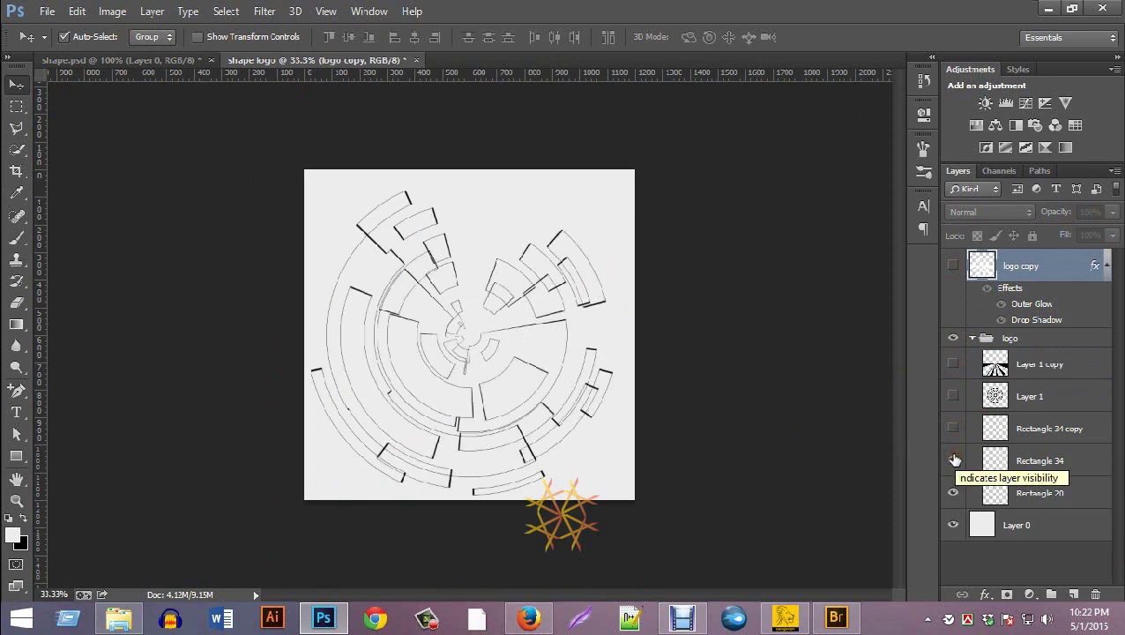
click(953, 492)
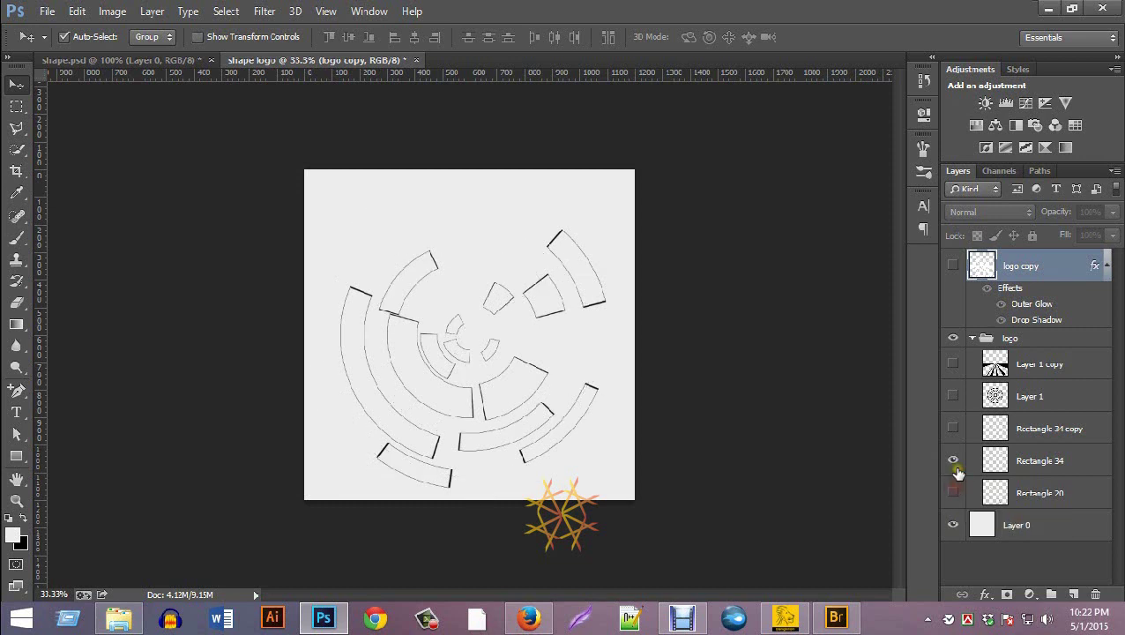
Move Rectangle 34 above logo copy, show the logo group's other layers again, hide the collapsed group and show logo copy.
drag(1020, 457, 1015, 265)
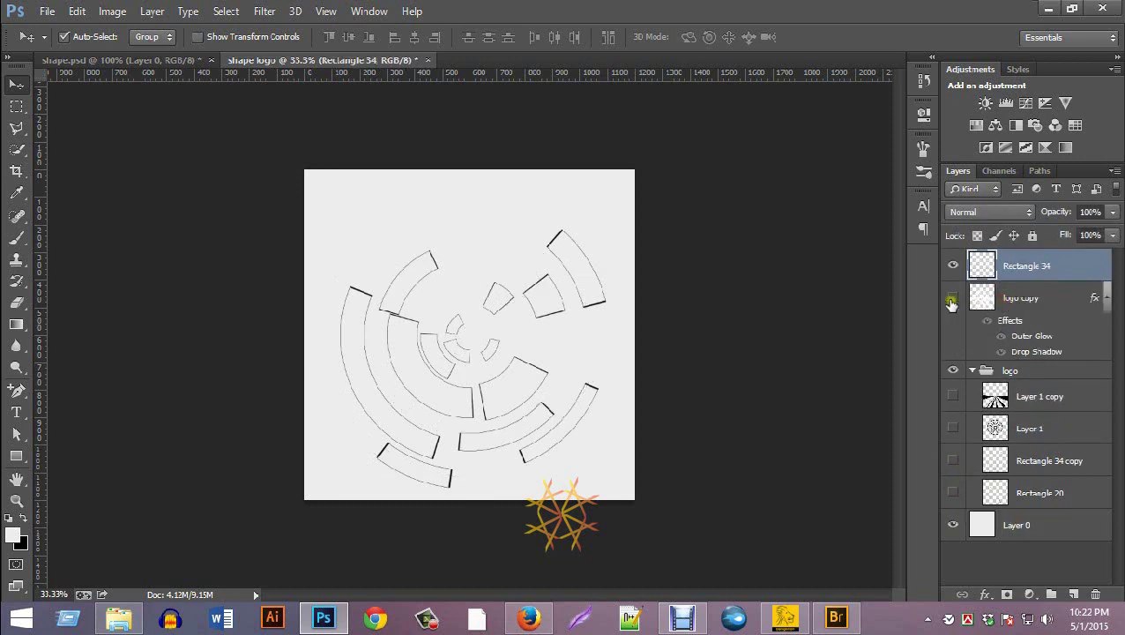
click(953, 395)
drag(954, 421, 954, 504)
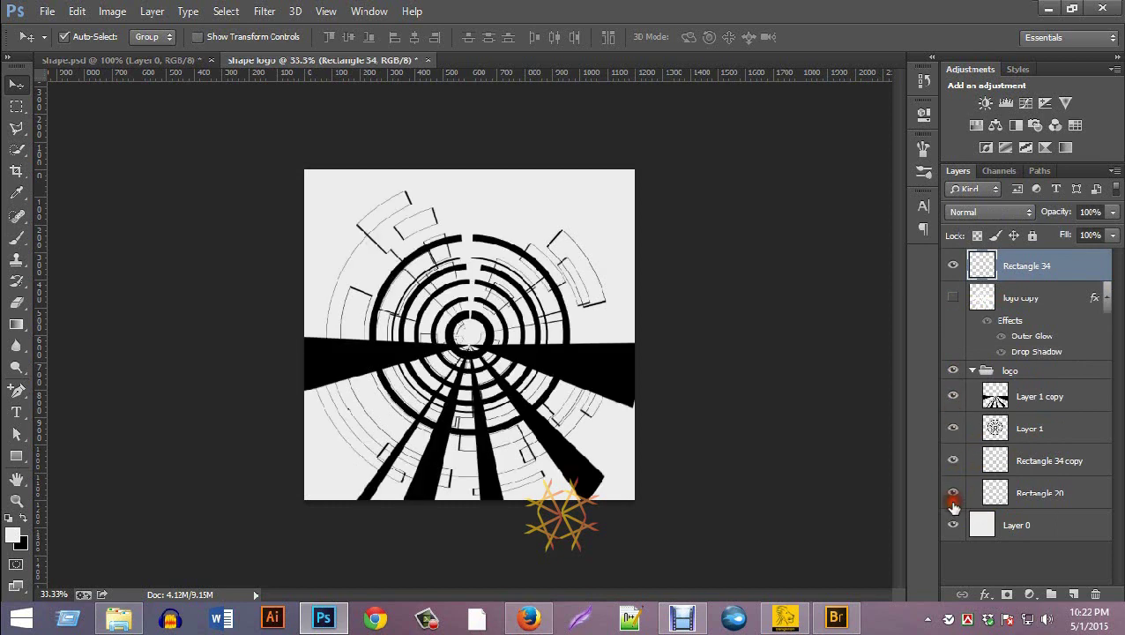
click(953, 370)
click(973, 370)
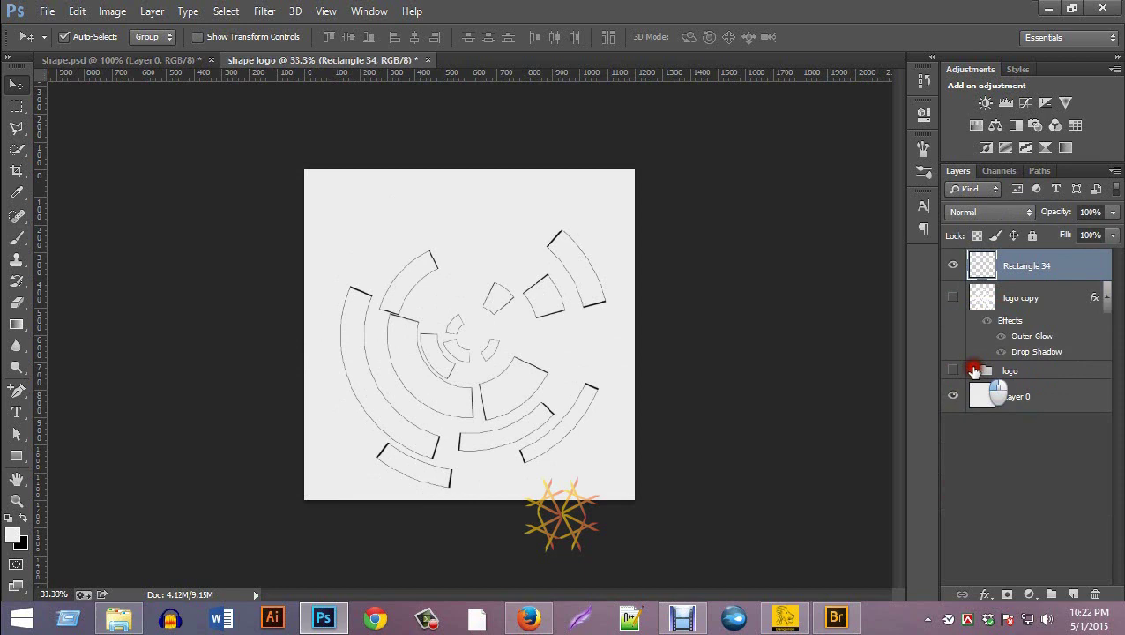
click(954, 297)
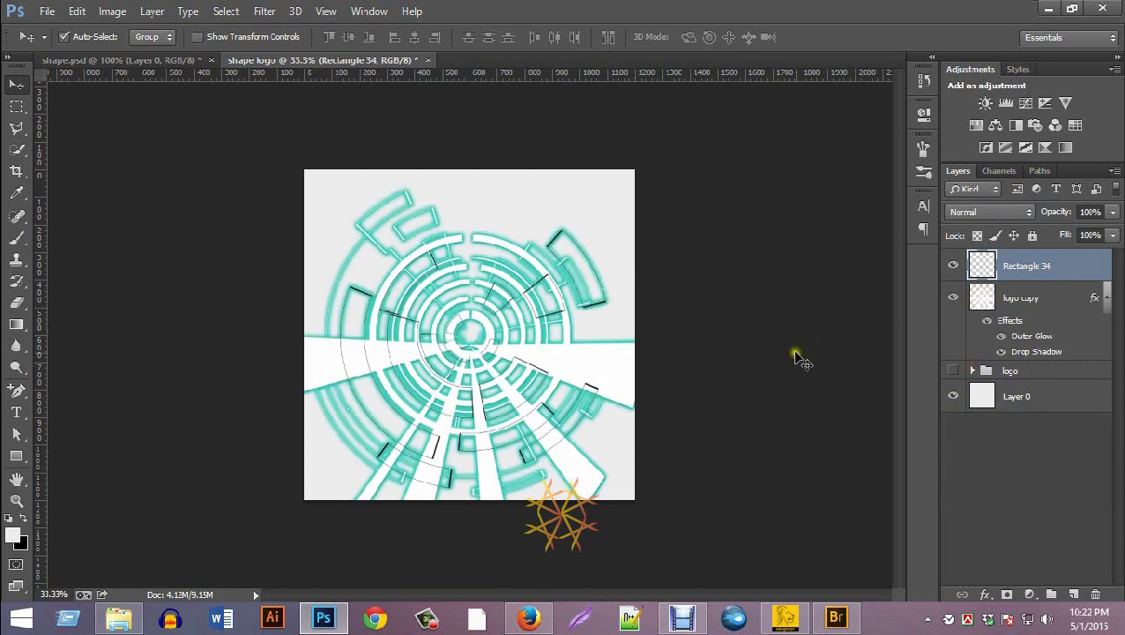
Scale Rectangle 34 to about 94% and rotate it about 17.45° clockwise, and compare it against the logo copy layer.
key(ctrl+t)
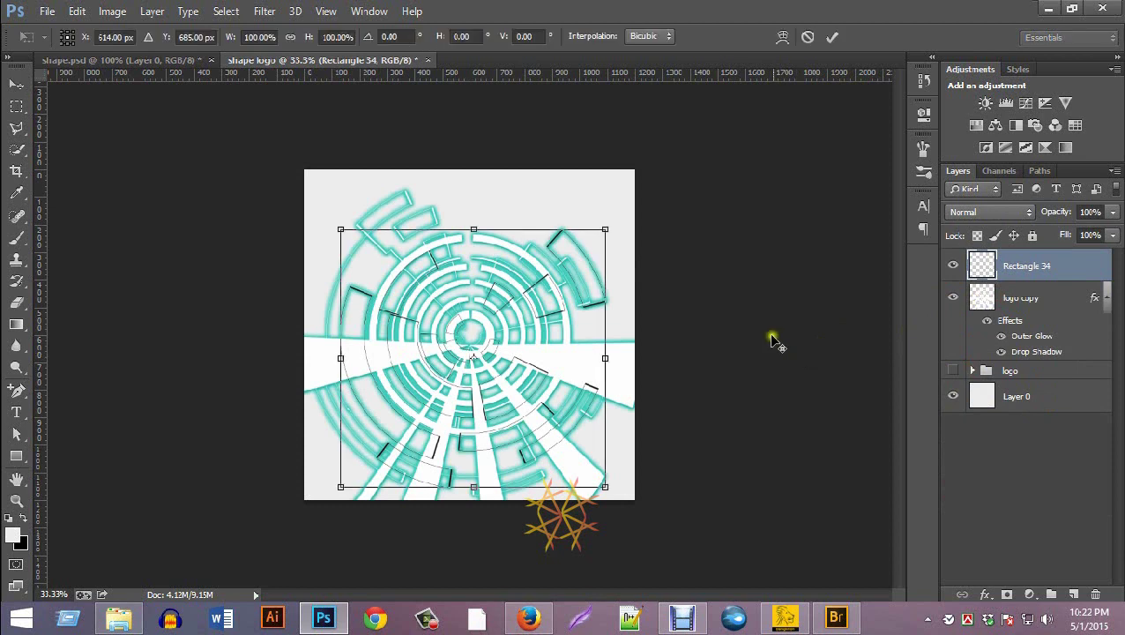
drag(606, 231, 644, 296)
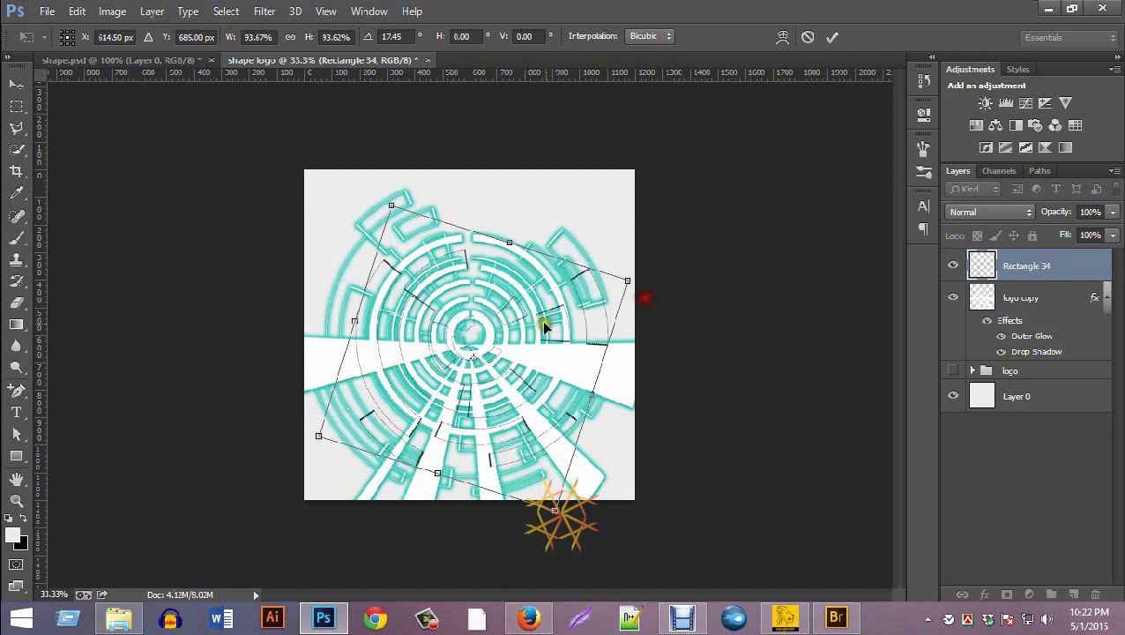
double_click(542, 323)
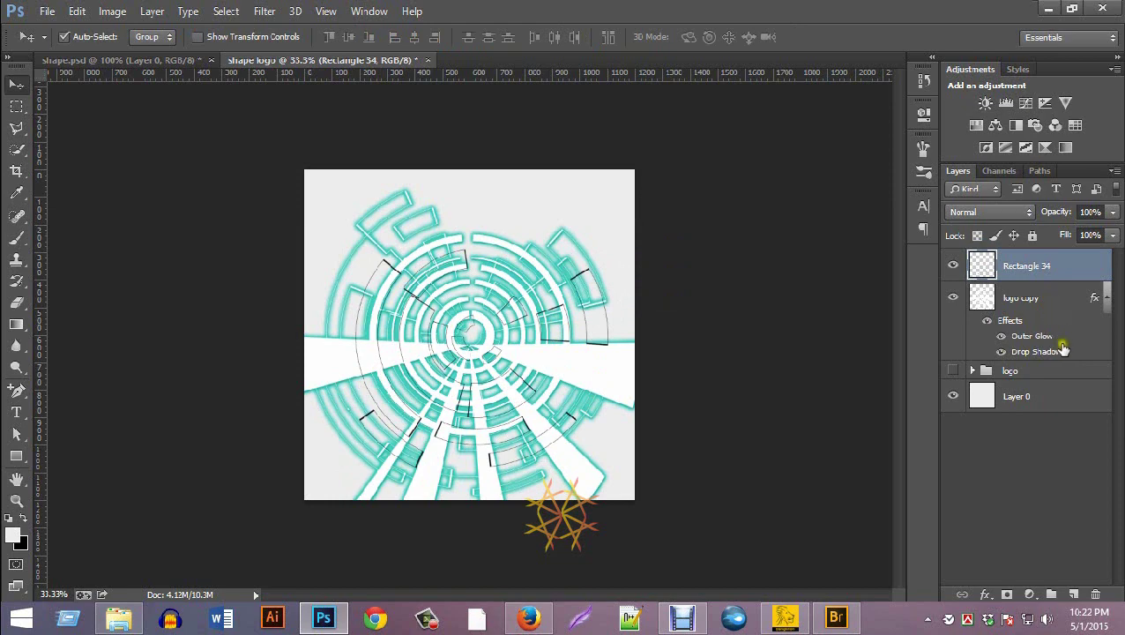
click(954, 300)
click(954, 300)
click(950, 266)
click(950, 267)
Try a near-black #020202 outer glow on Rectangle 34 with 10% spread and 25 px size, and switch it off again.
double_click(1068, 263)
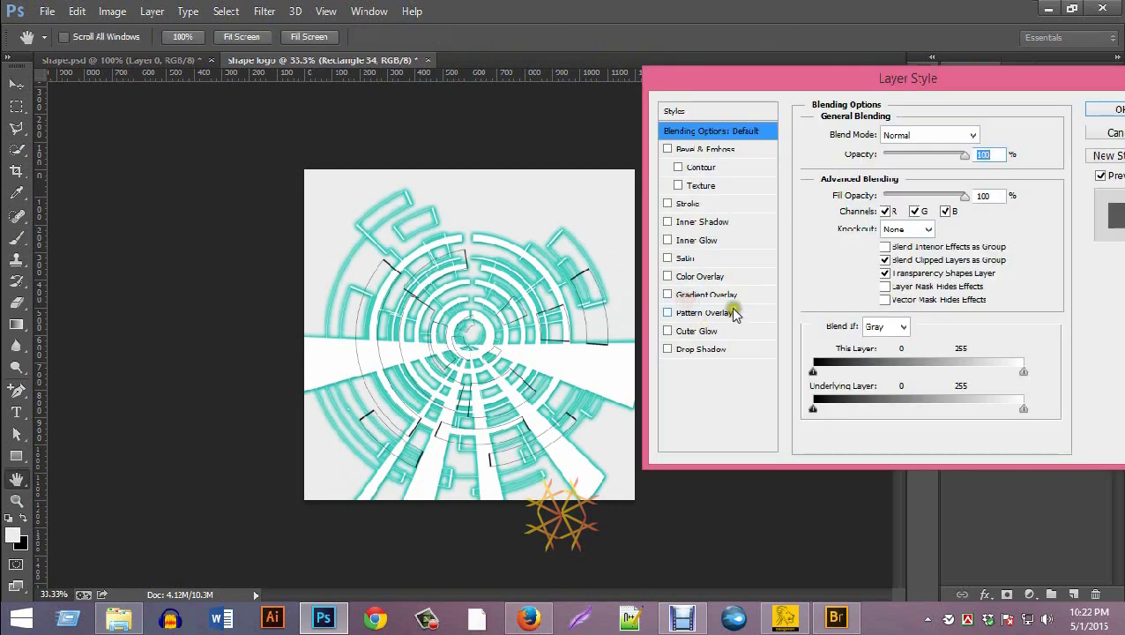
click(674, 332)
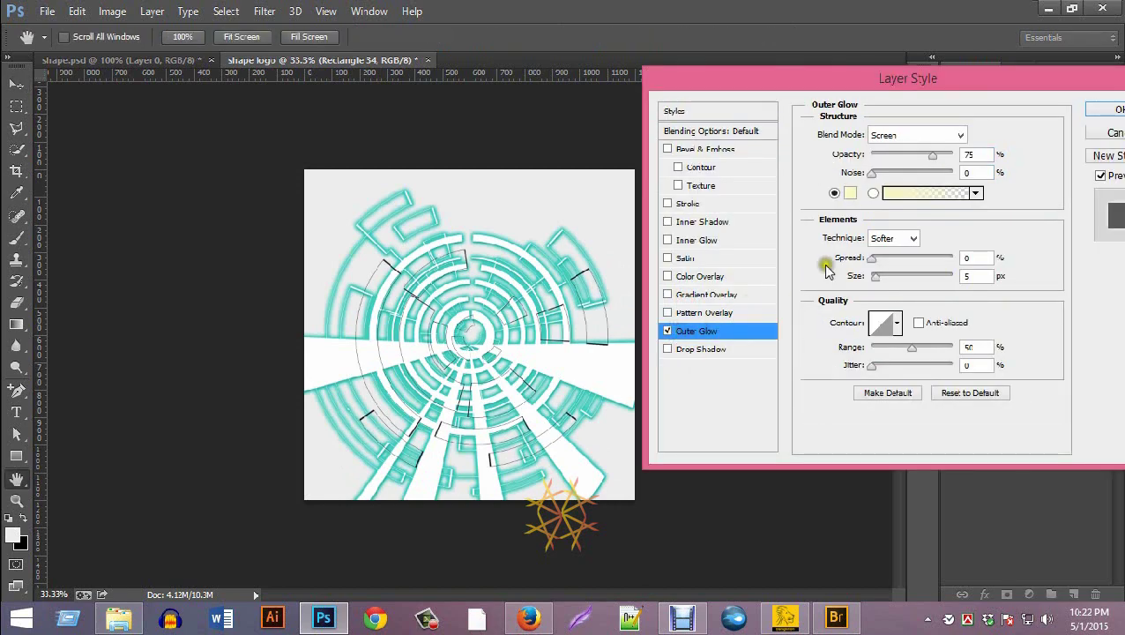
click(850, 192)
click(695, 335)
mouse_move(695, 336)
mouse_down()
mouse_move(673, 364)
mouse_move(647, 339)
mouse_up()
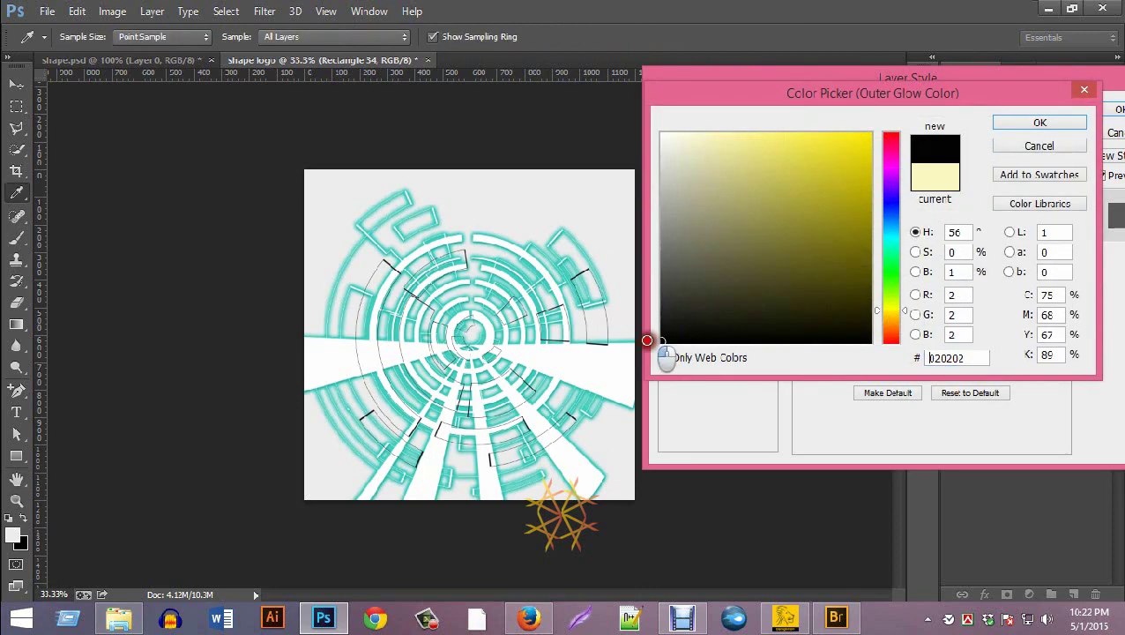
click(1067, 122)
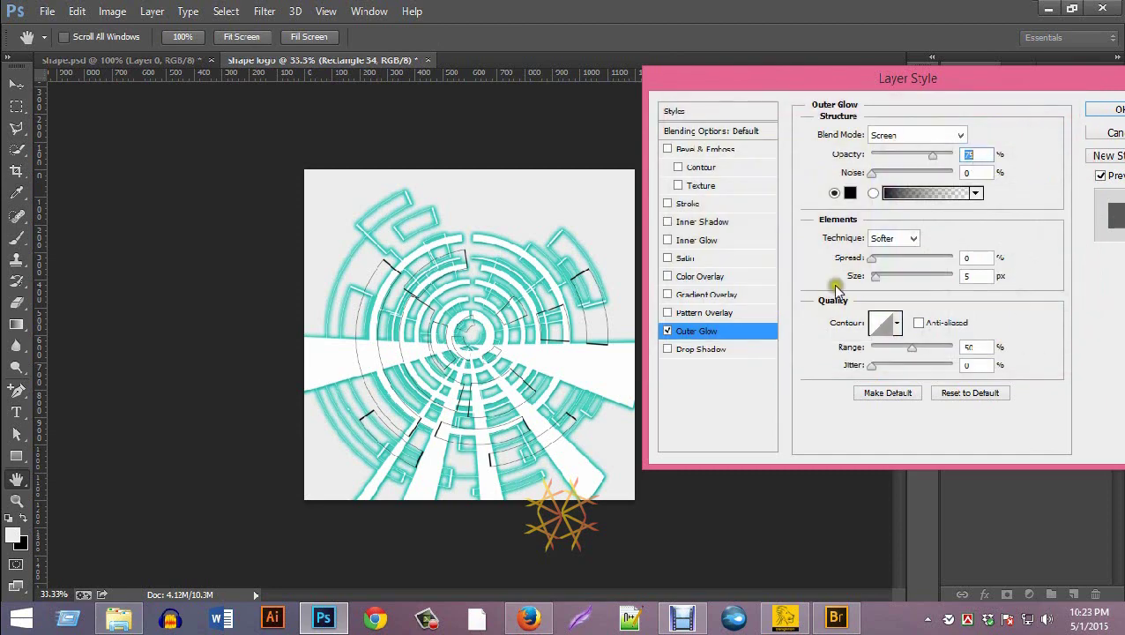
mouse_move(876, 277)
mouse_down()
mouse_move(879, 265)
mouse_move(880, 278)
mouse_move(898, 282)
mouse_move(886, 281)
mouse_up()
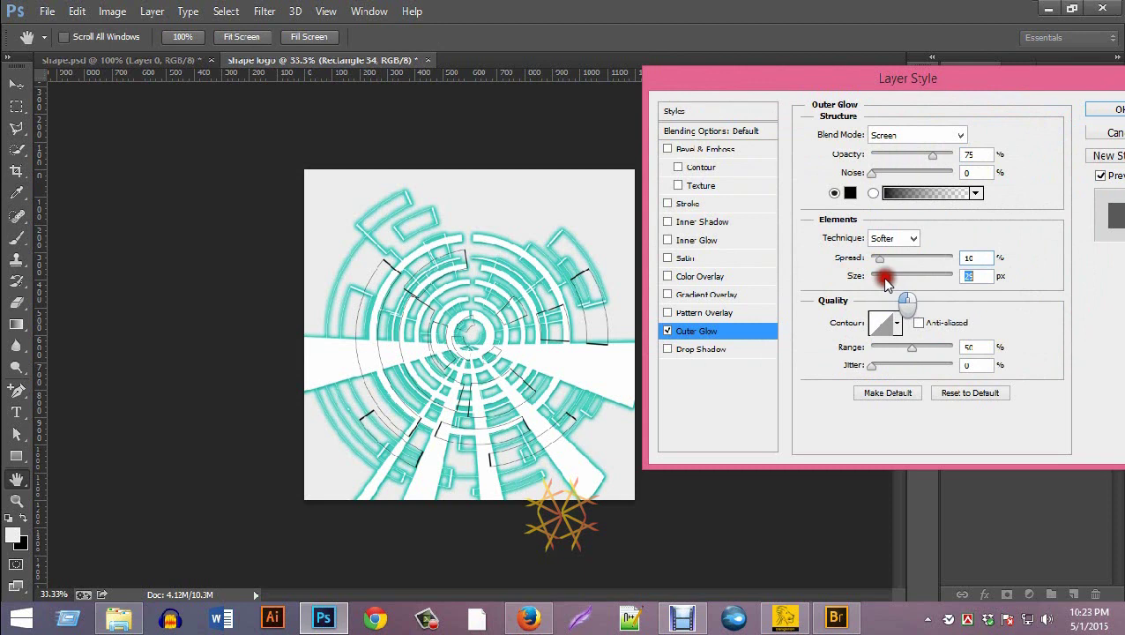
click(668, 331)
Add a black outside stroke to Rectangle 34 with its size set to 1 px.
click(719, 204)
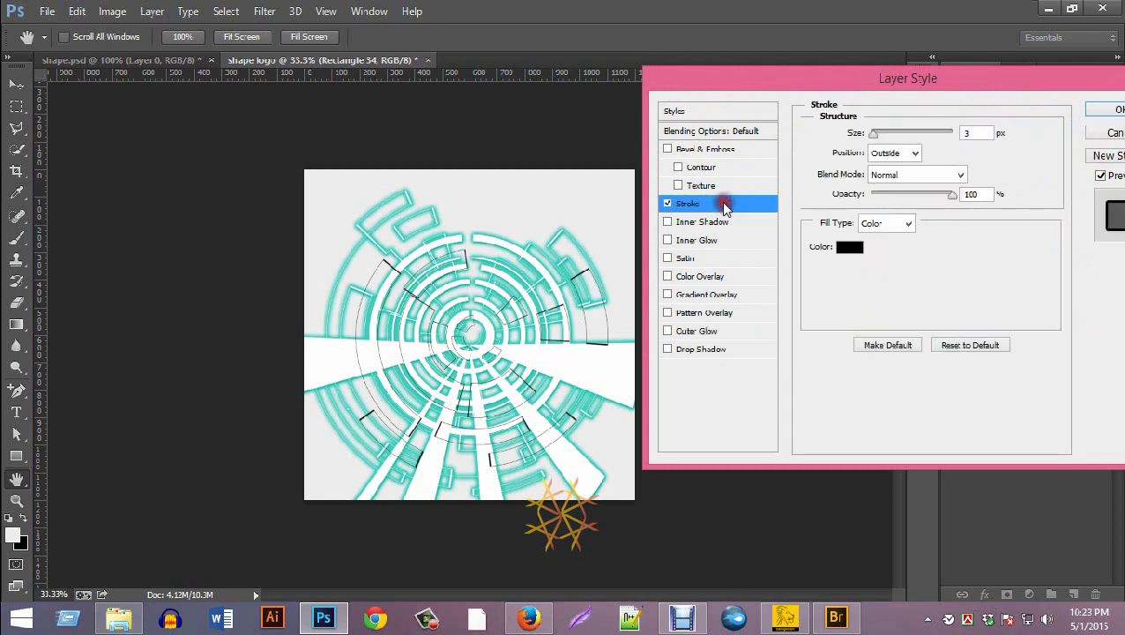
double_click(970, 133)
text(1)
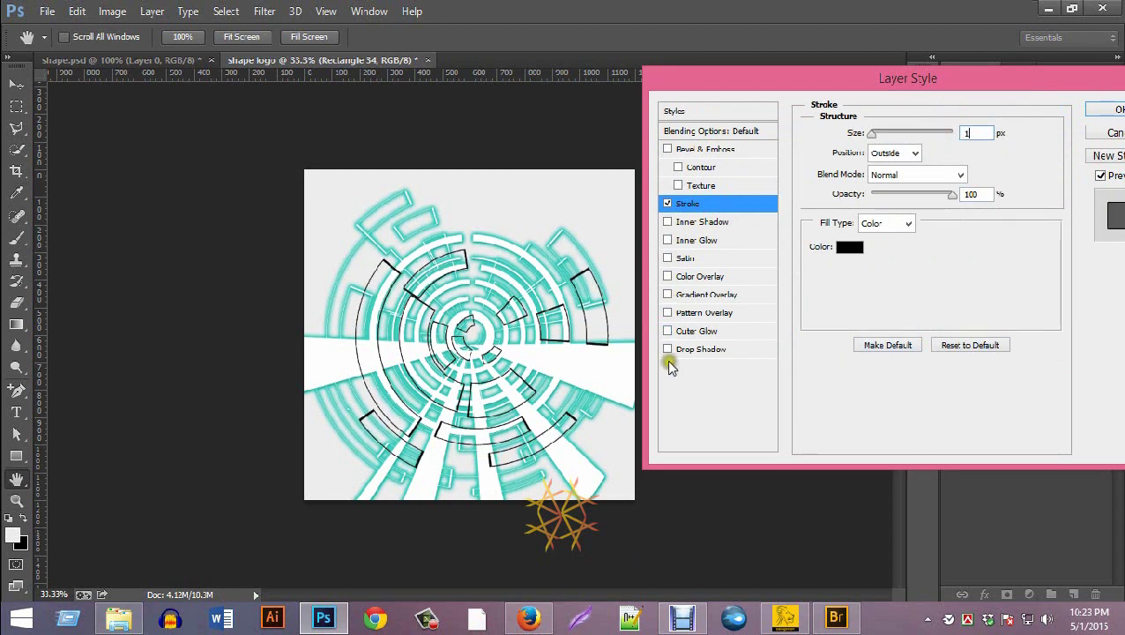
Enable Rectangle 34's outer glow in teal #67d5c7 sampled from the artwork, with 12% spread and 21 px size, and apply the layer style.
click(697, 331)
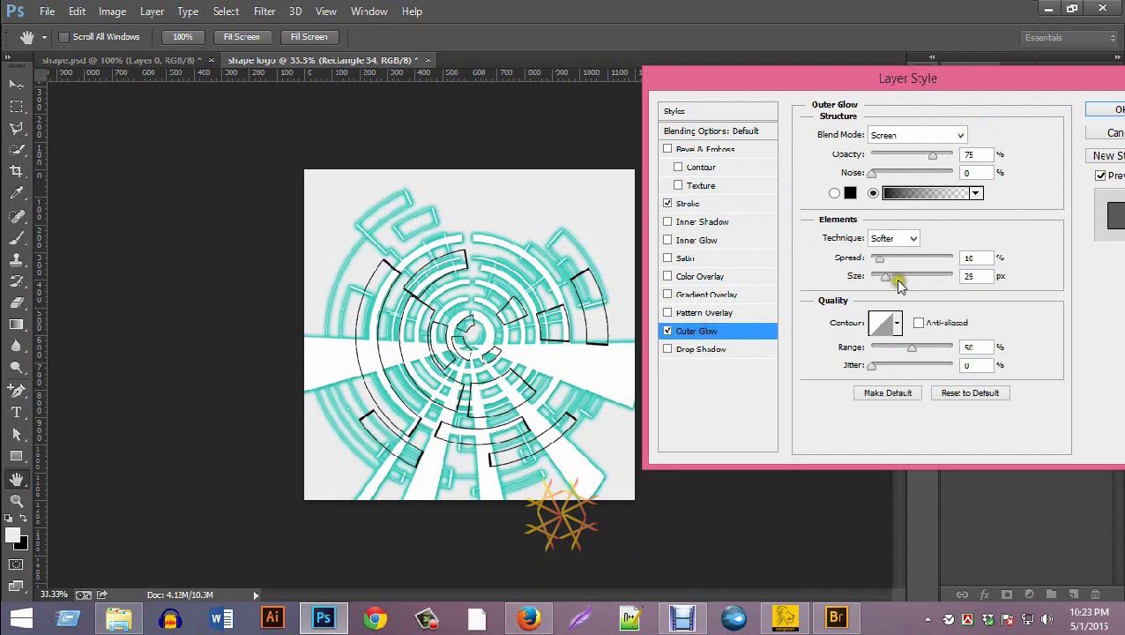
drag(893, 282, 879, 280)
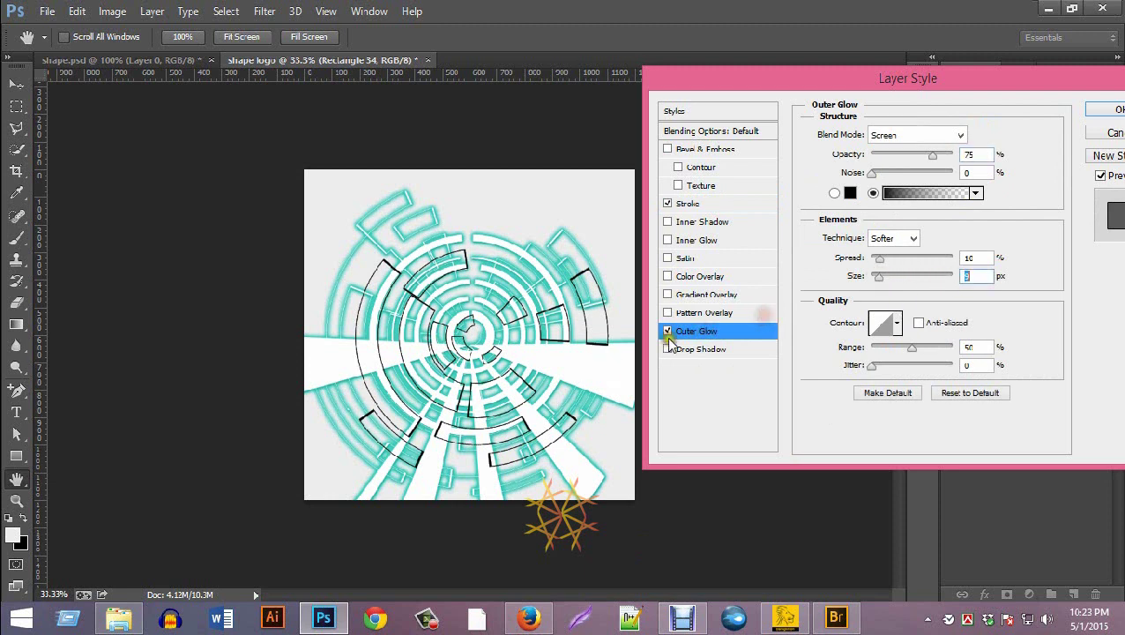
click(847, 194)
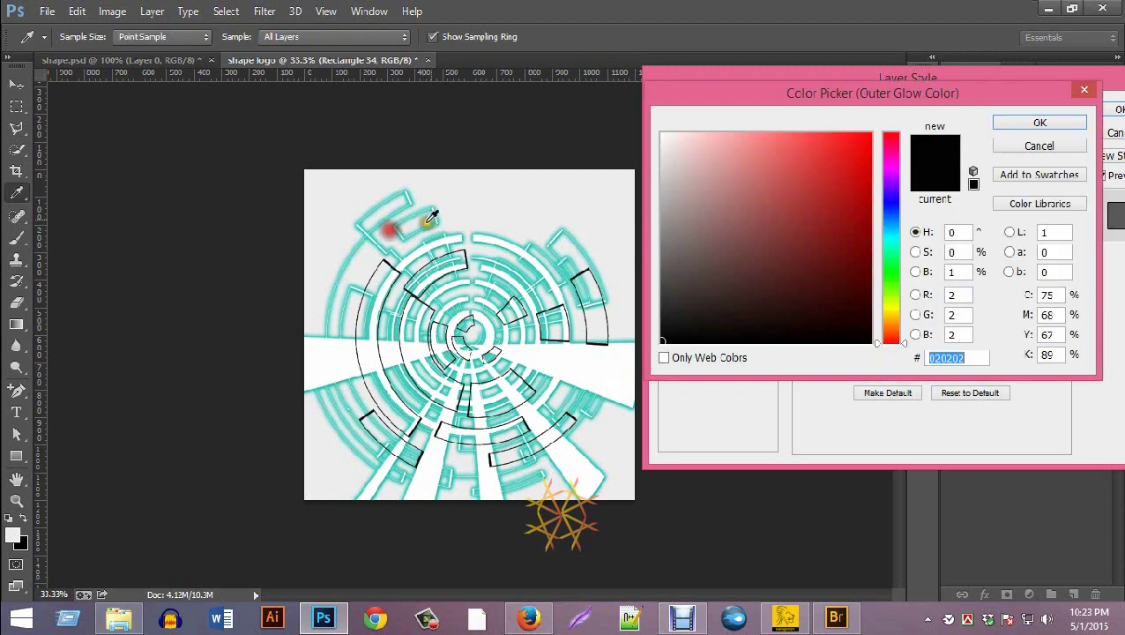
click(409, 183)
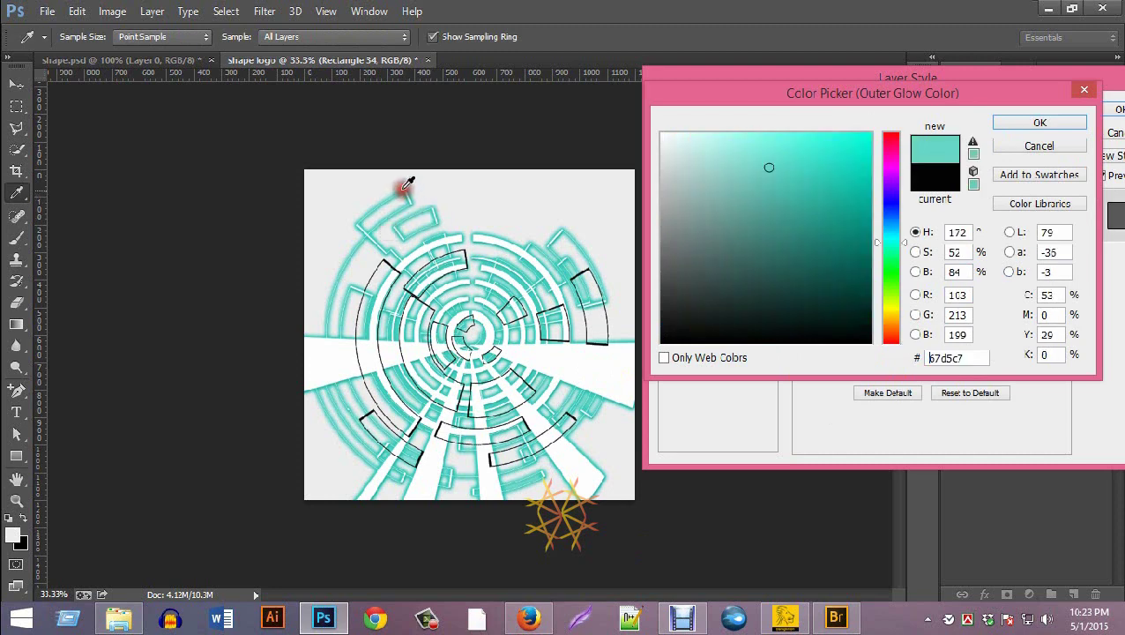
click(1030, 122)
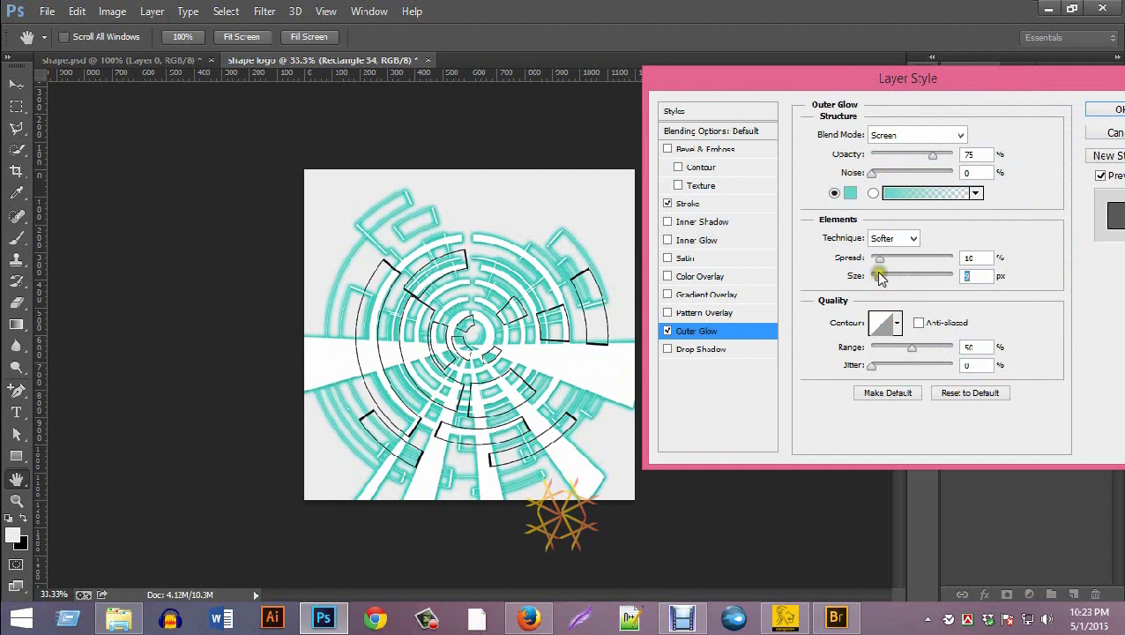
drag(880, 277, 886, 279)
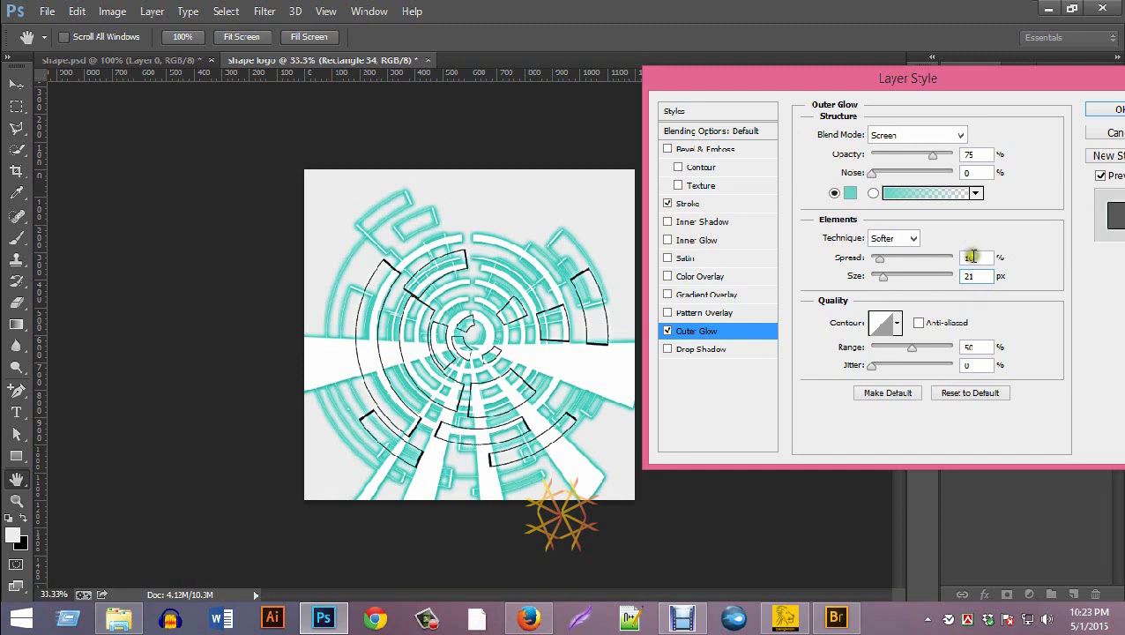
drag(974, 257, 949, 248)
text(12)
click(1113, 106)
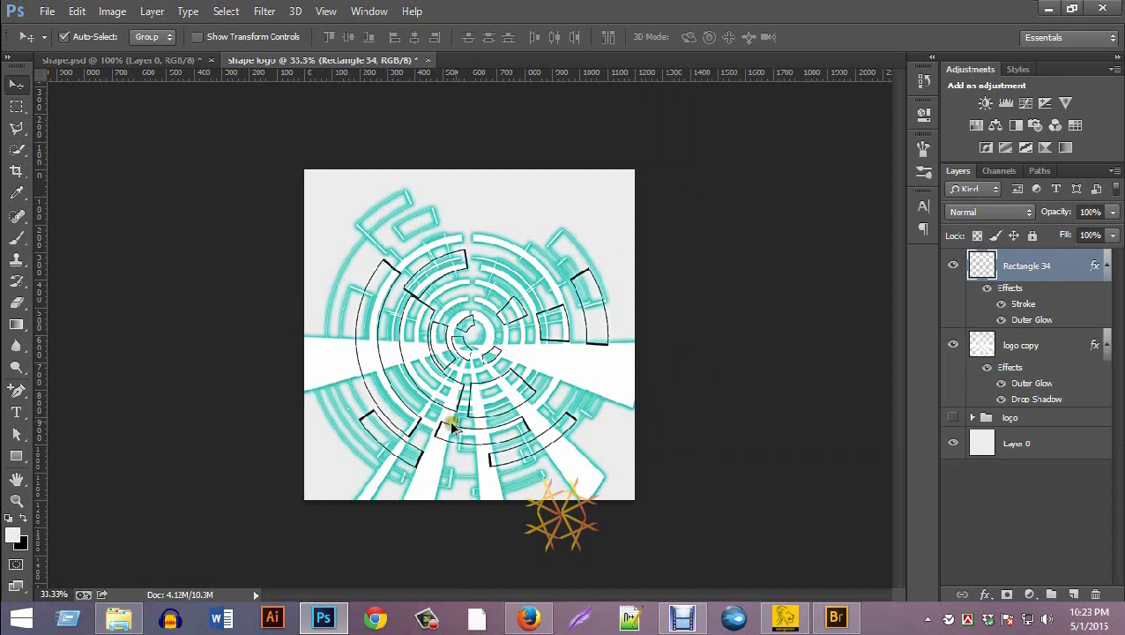
alt+click(477, 325)
ctrl+click(476, 325)
ctrl+click(476, 325)
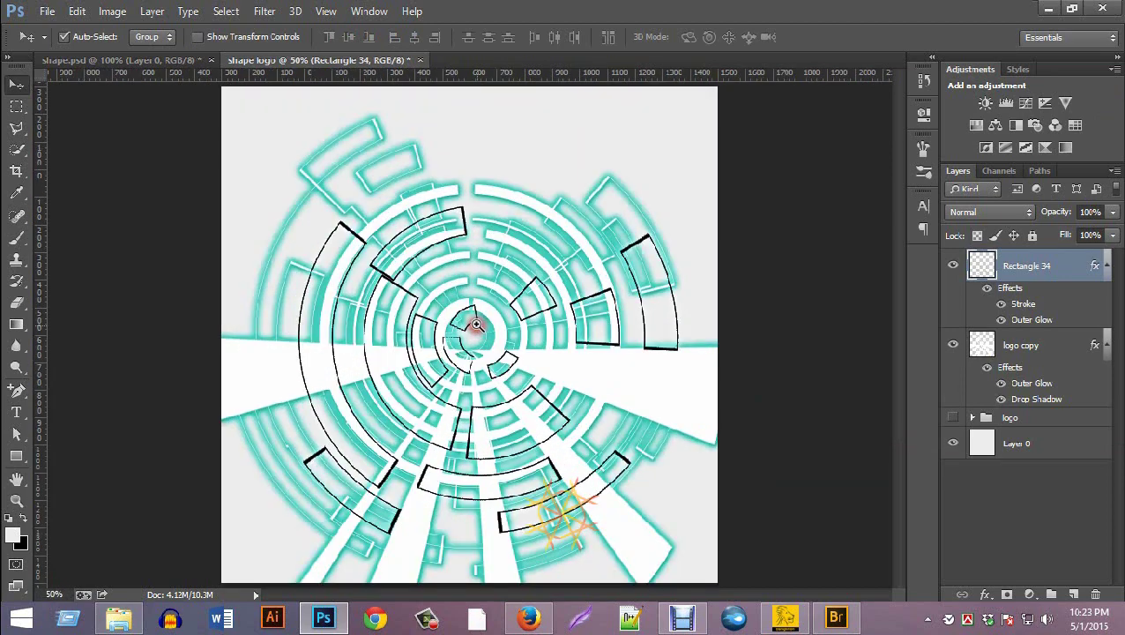
alt+click(476, 324)
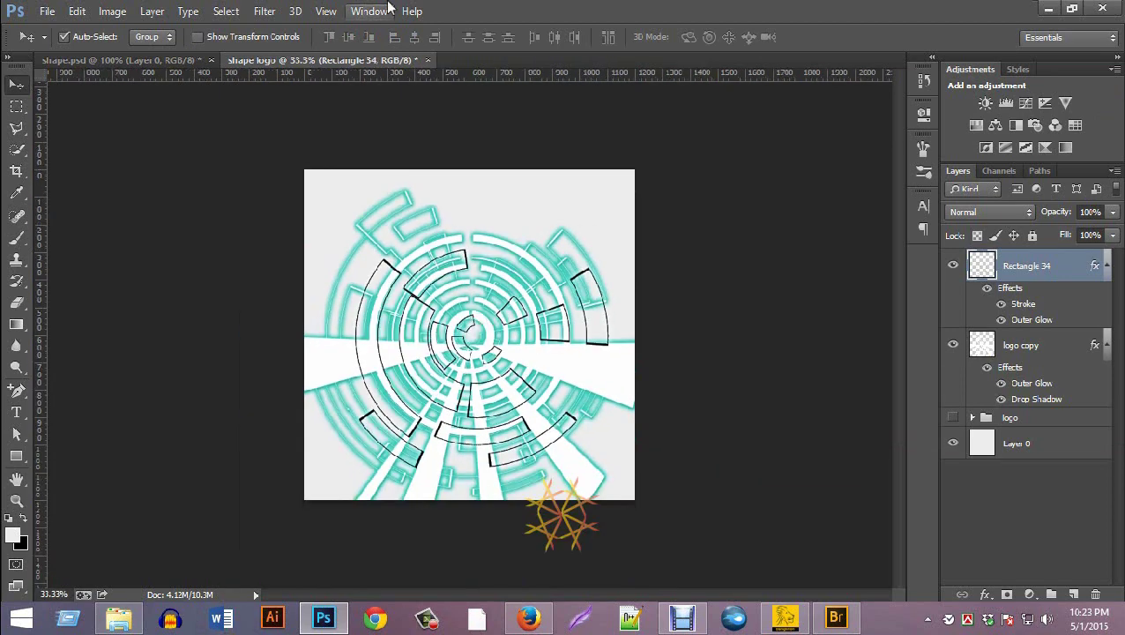